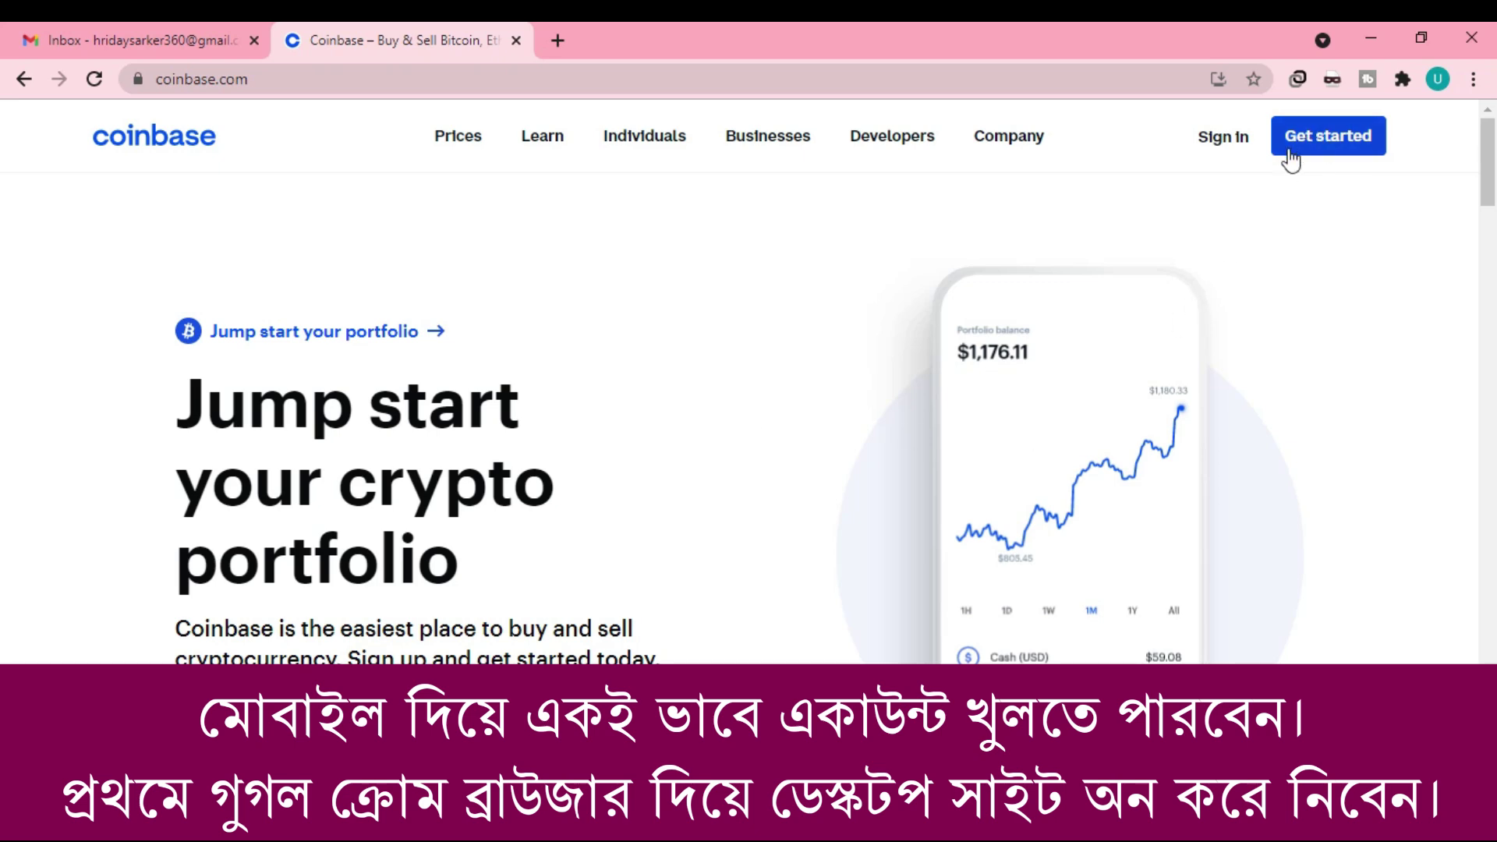
# - Open the Coinbase sign-up form and dismiss the browser's password suggestion
pyautogui.click(1335, 142)
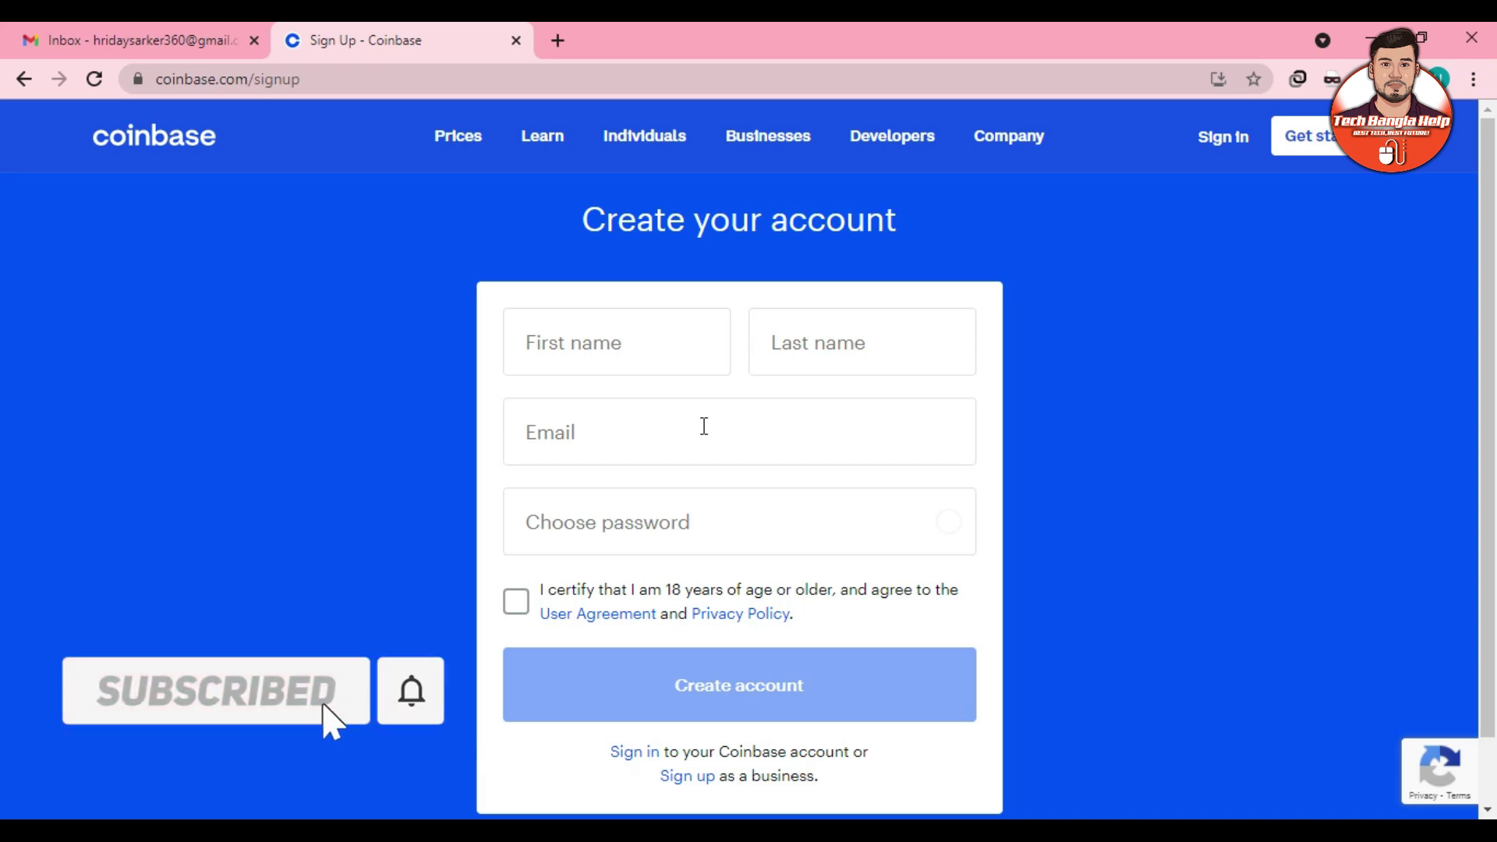
pyautogui.click(531, 343)
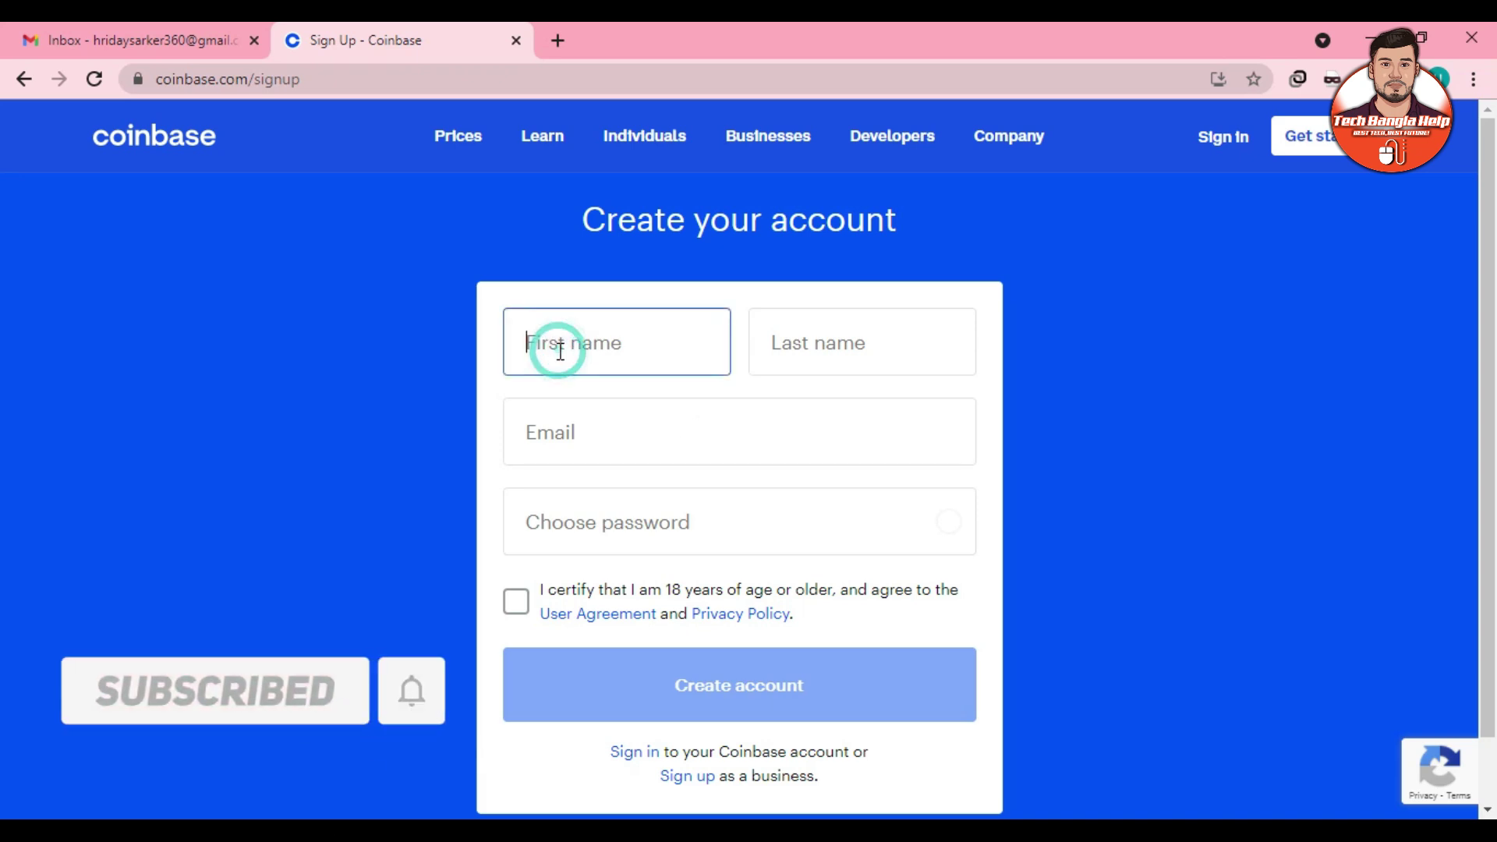
pyautogui.click(786, 344)
pyautogui.click(549, 432)
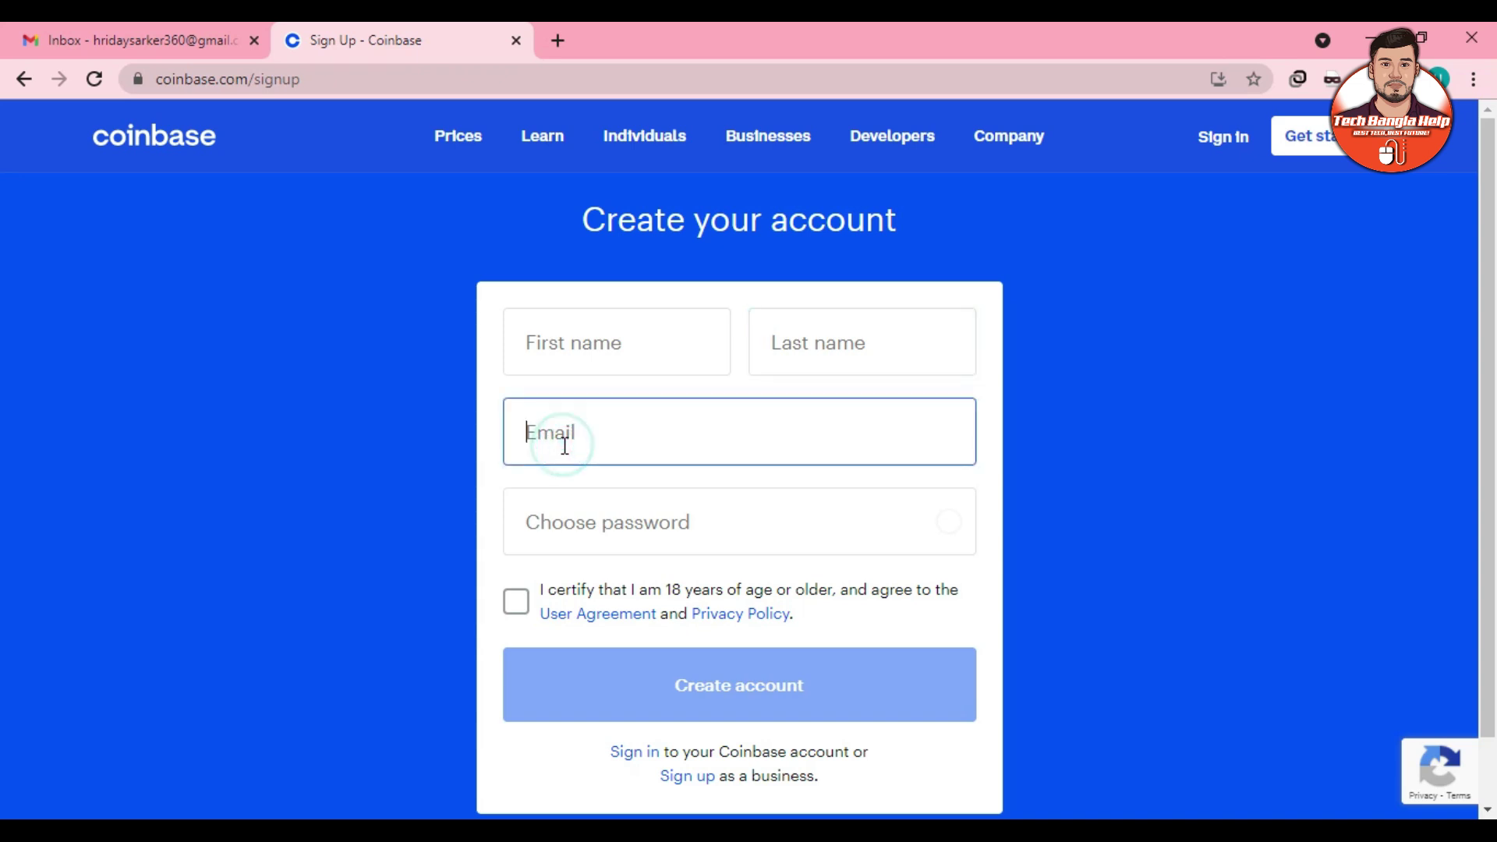
pyautogui.click(652, 534)
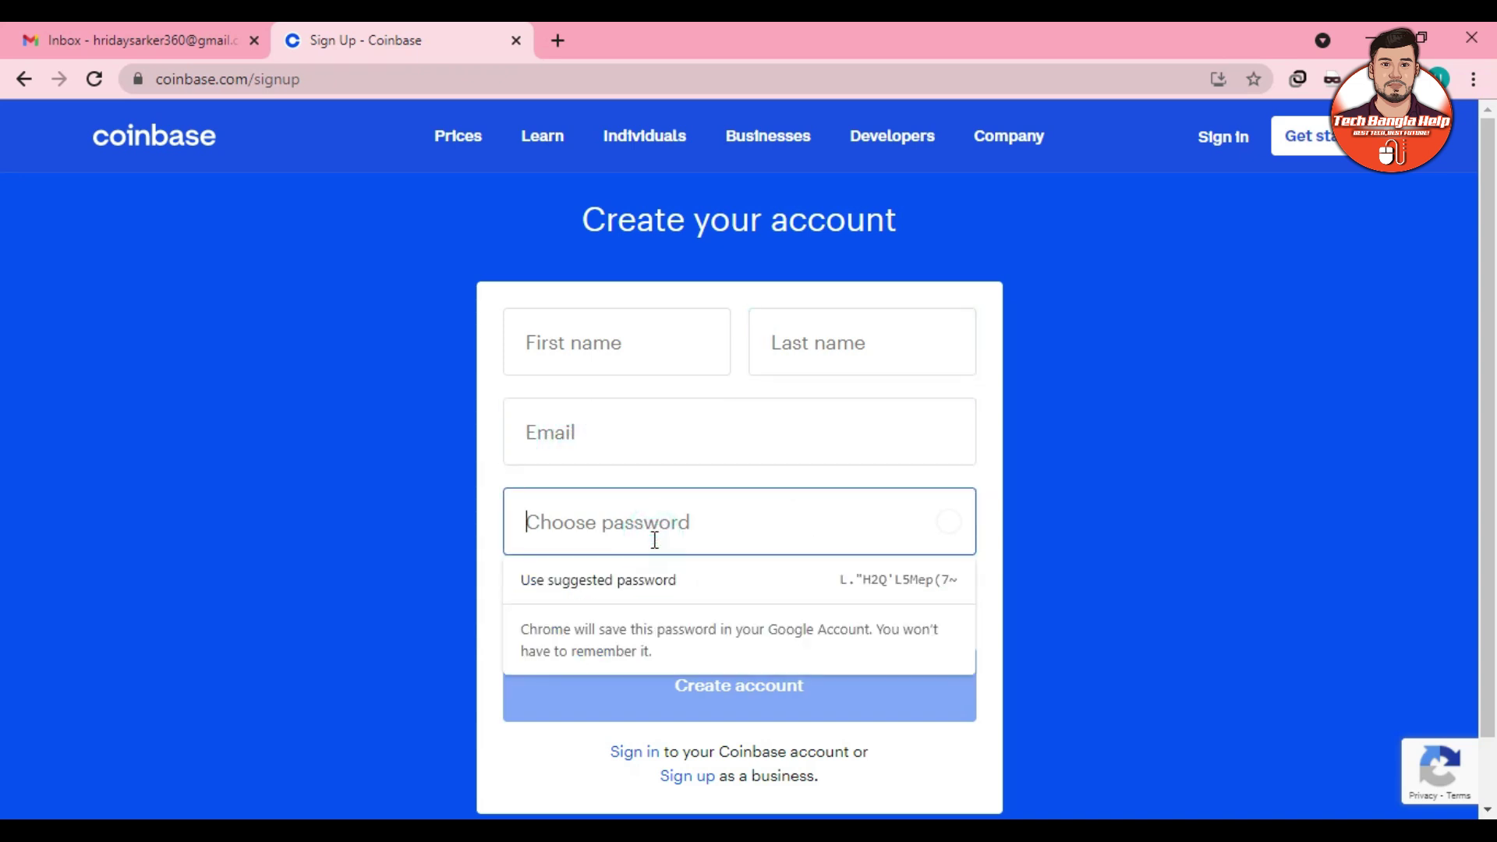
pyautogui.click(546, 350)
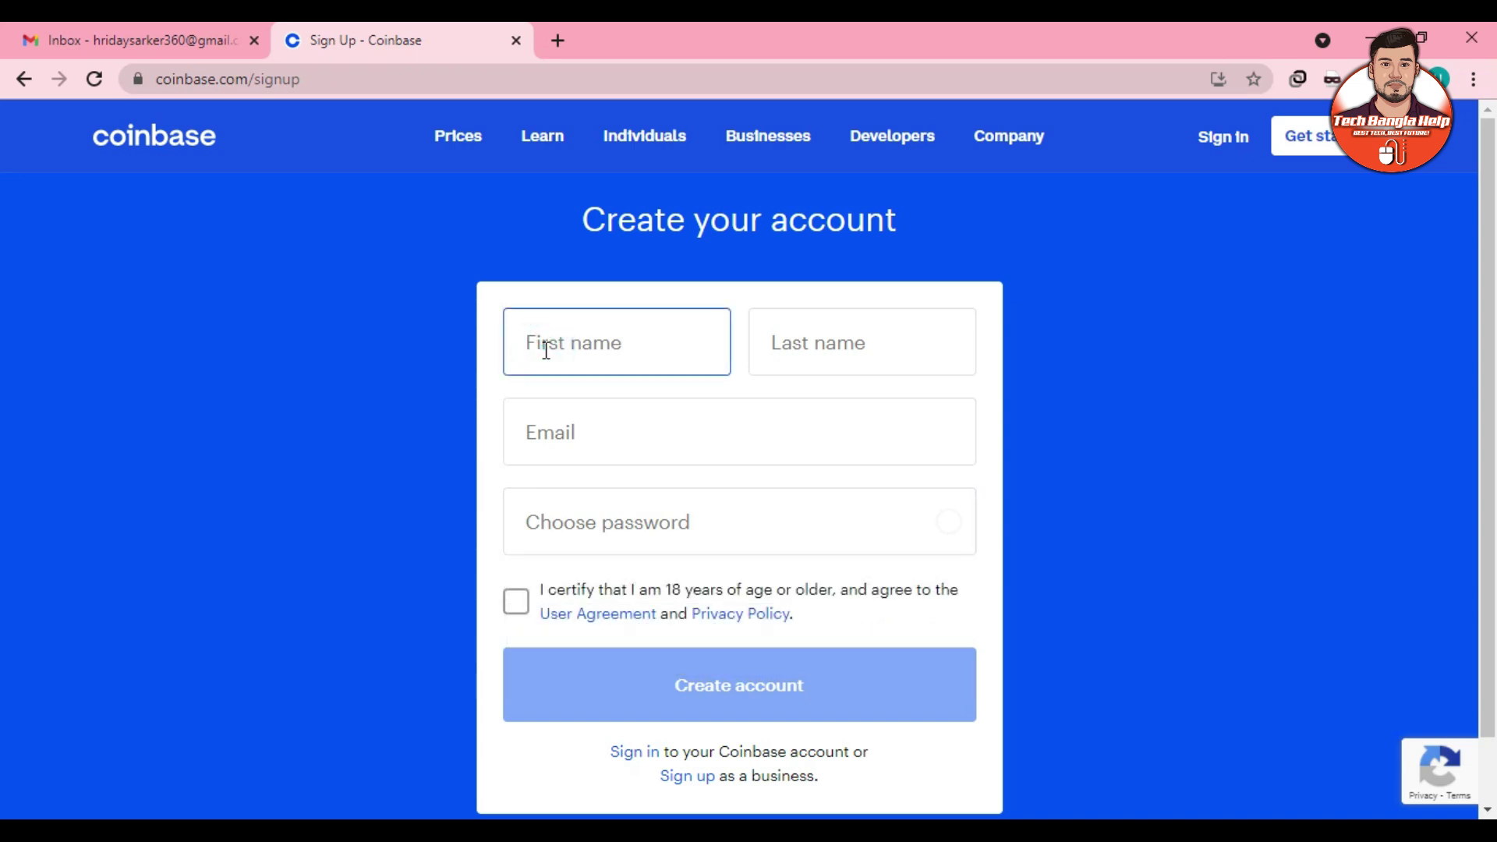
# - Enter the user's first and last name in the sign-up form
pyautogui.press('Tab')
pyautogui.click(559, 433)
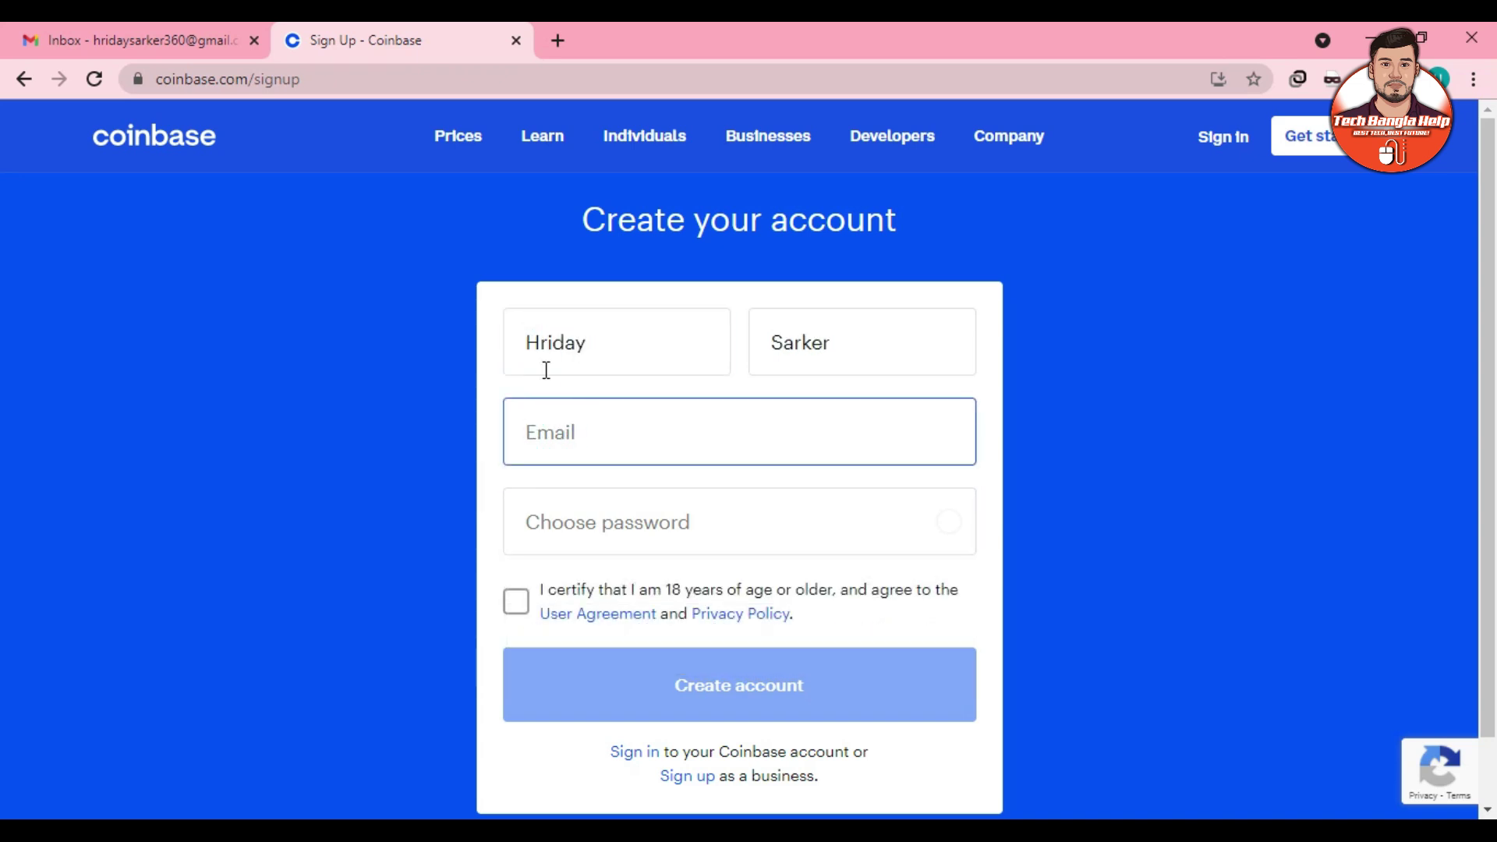
pyautogui.click(581, 451)
# - Copy the signed-in Google account's email address from Gmail and return to Coinbase
pyautogui.click(123, 42)
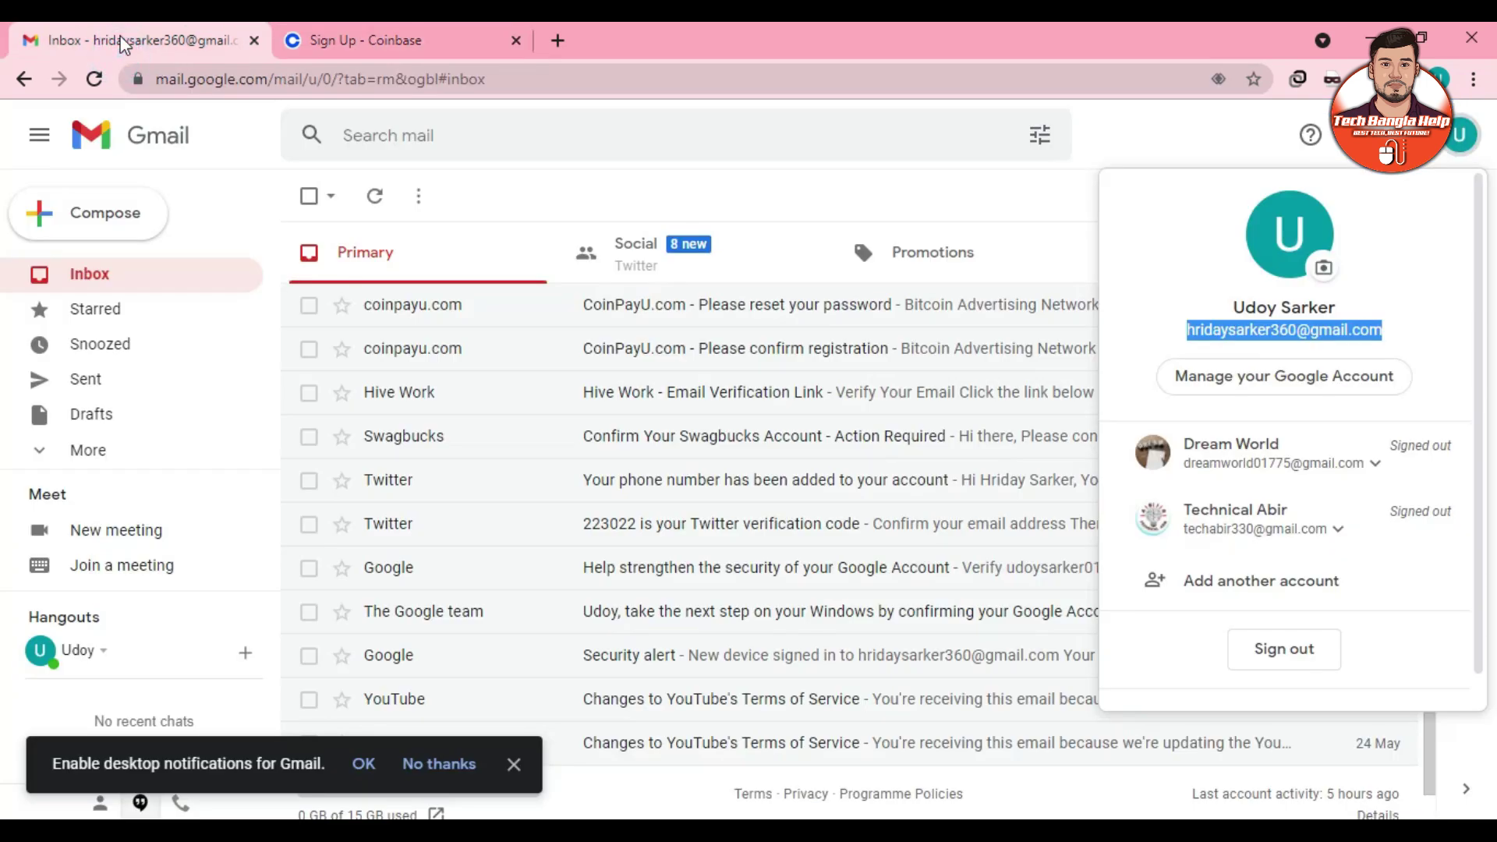
pyautogui.click(221, 151)
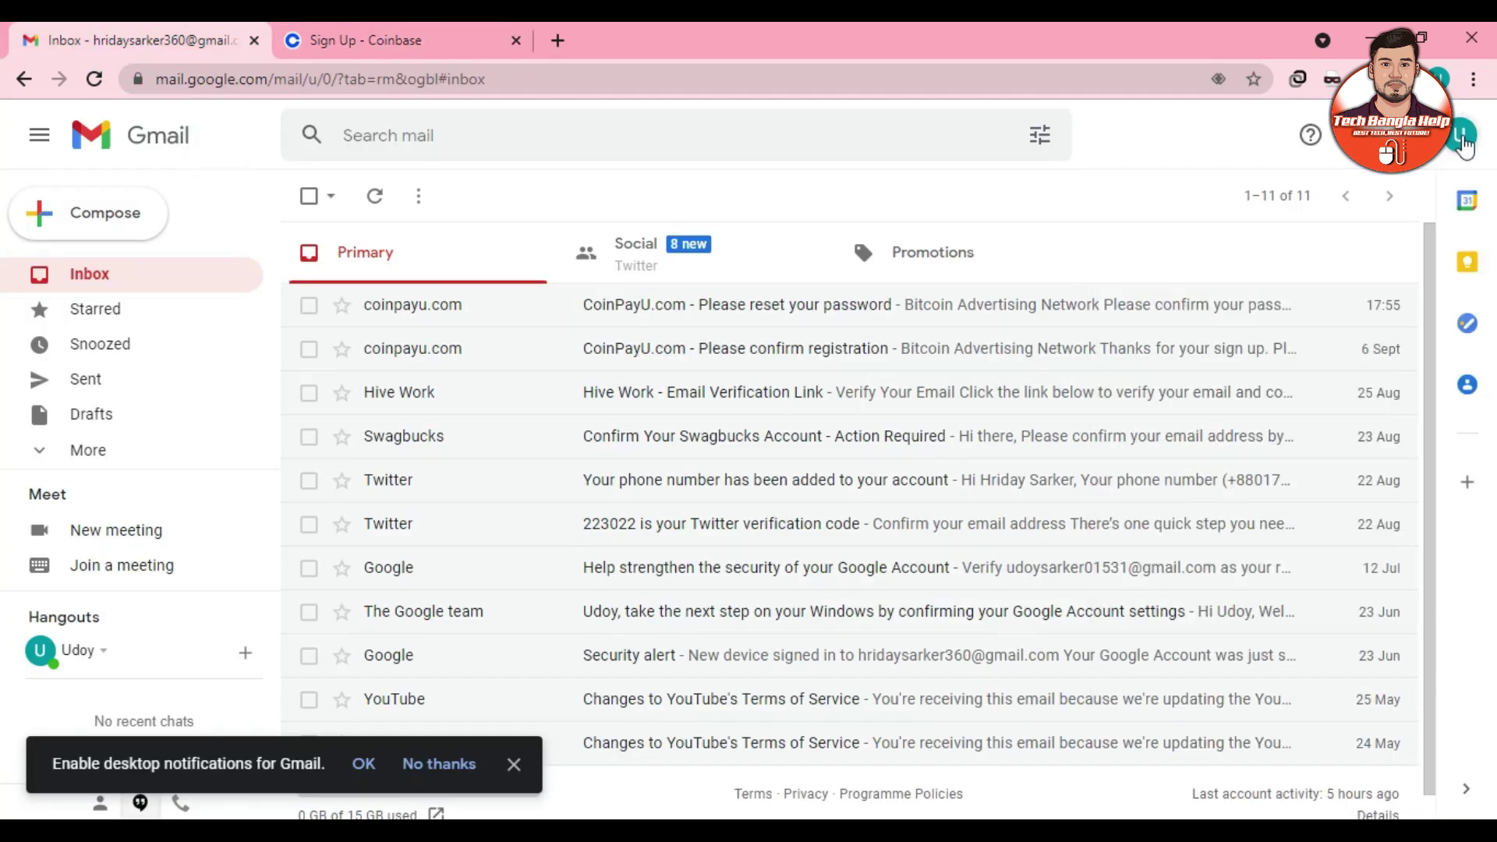
pyautogui.click(1459, 135)
pyautogui.rightClick(1264, 341)
pyautogui.click(1155, 348)
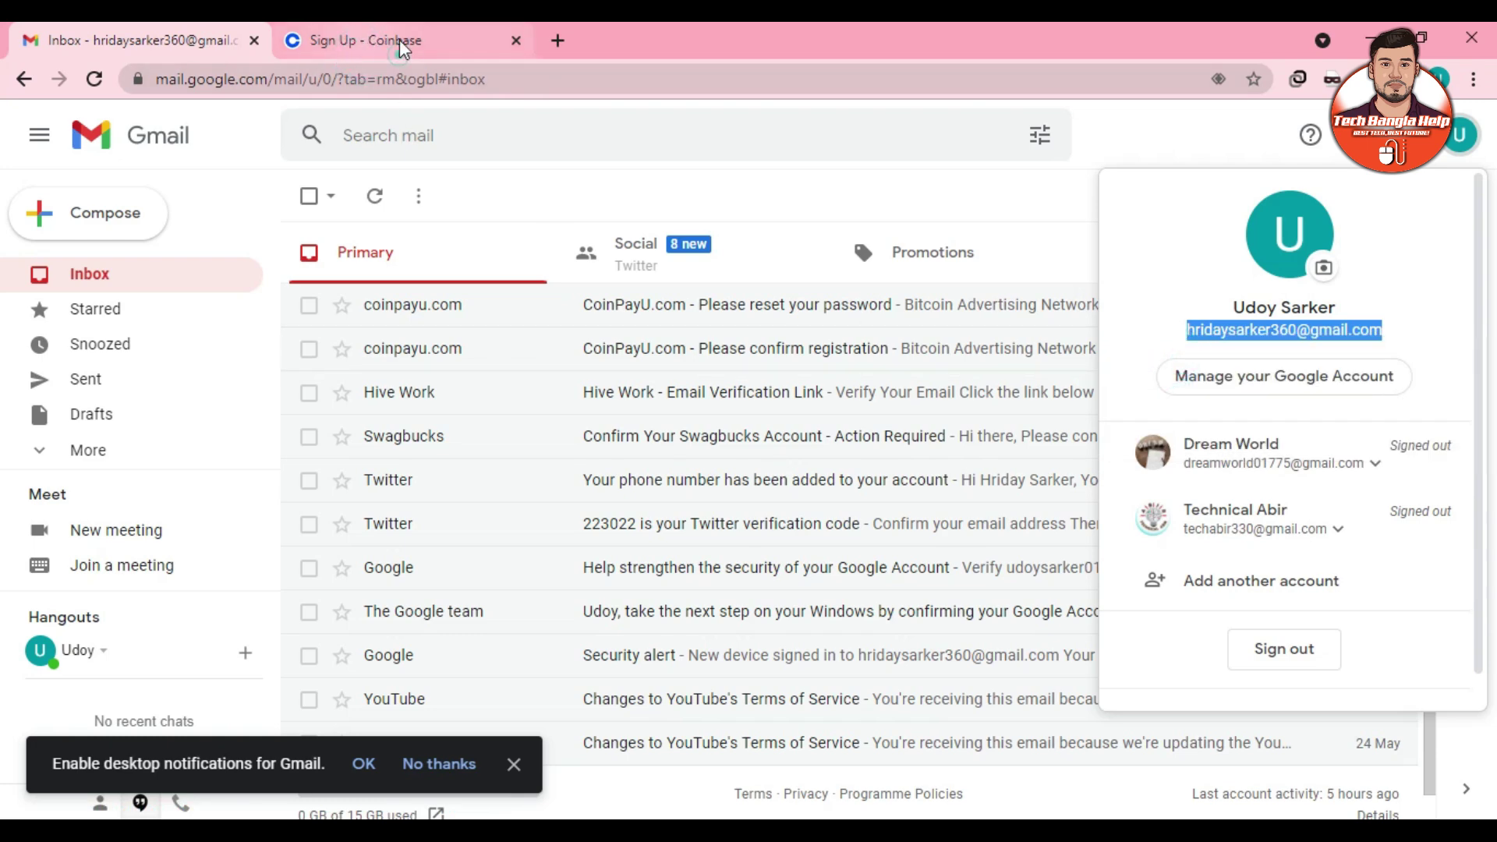
pyautogui.click(399, 41)
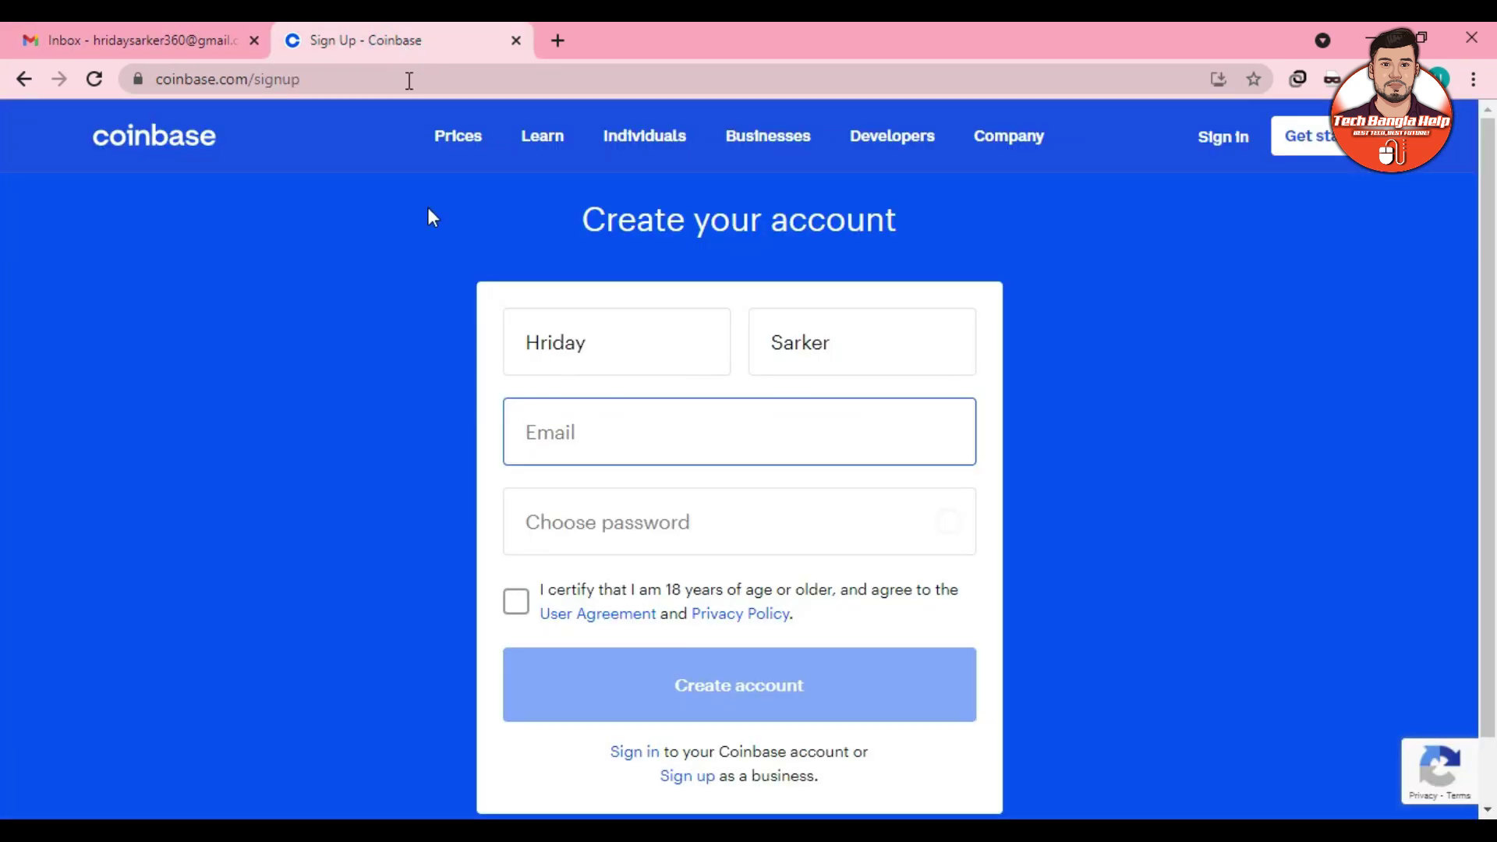
# - Paste the email, fill in a password, accept the age certification and create the account
pyautogui.click(536, 425)
pyautogui.hotkey('ctrl', 'v')
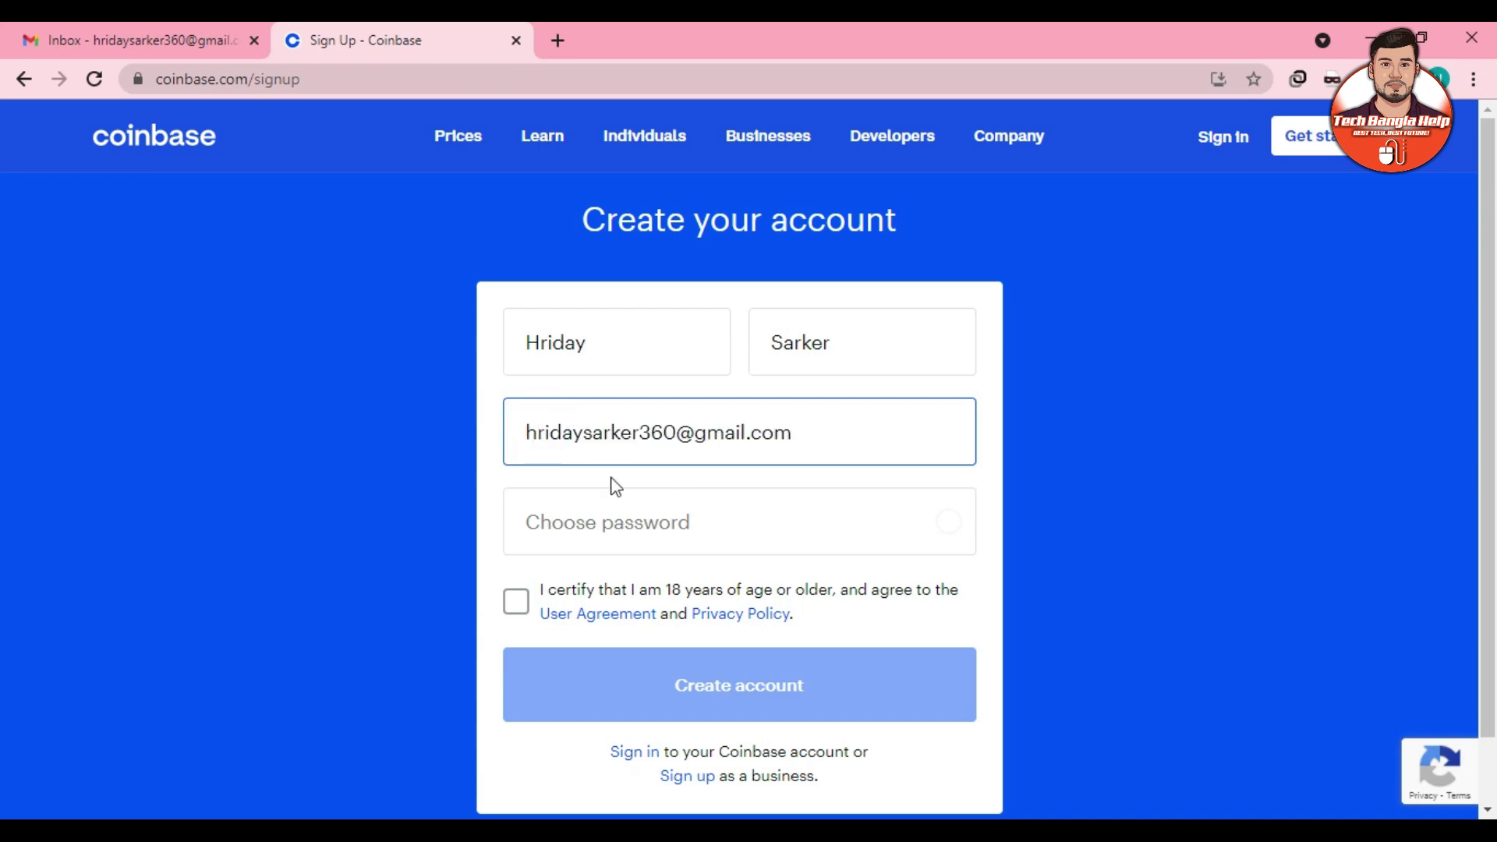
pyautogui.click(529, 522)
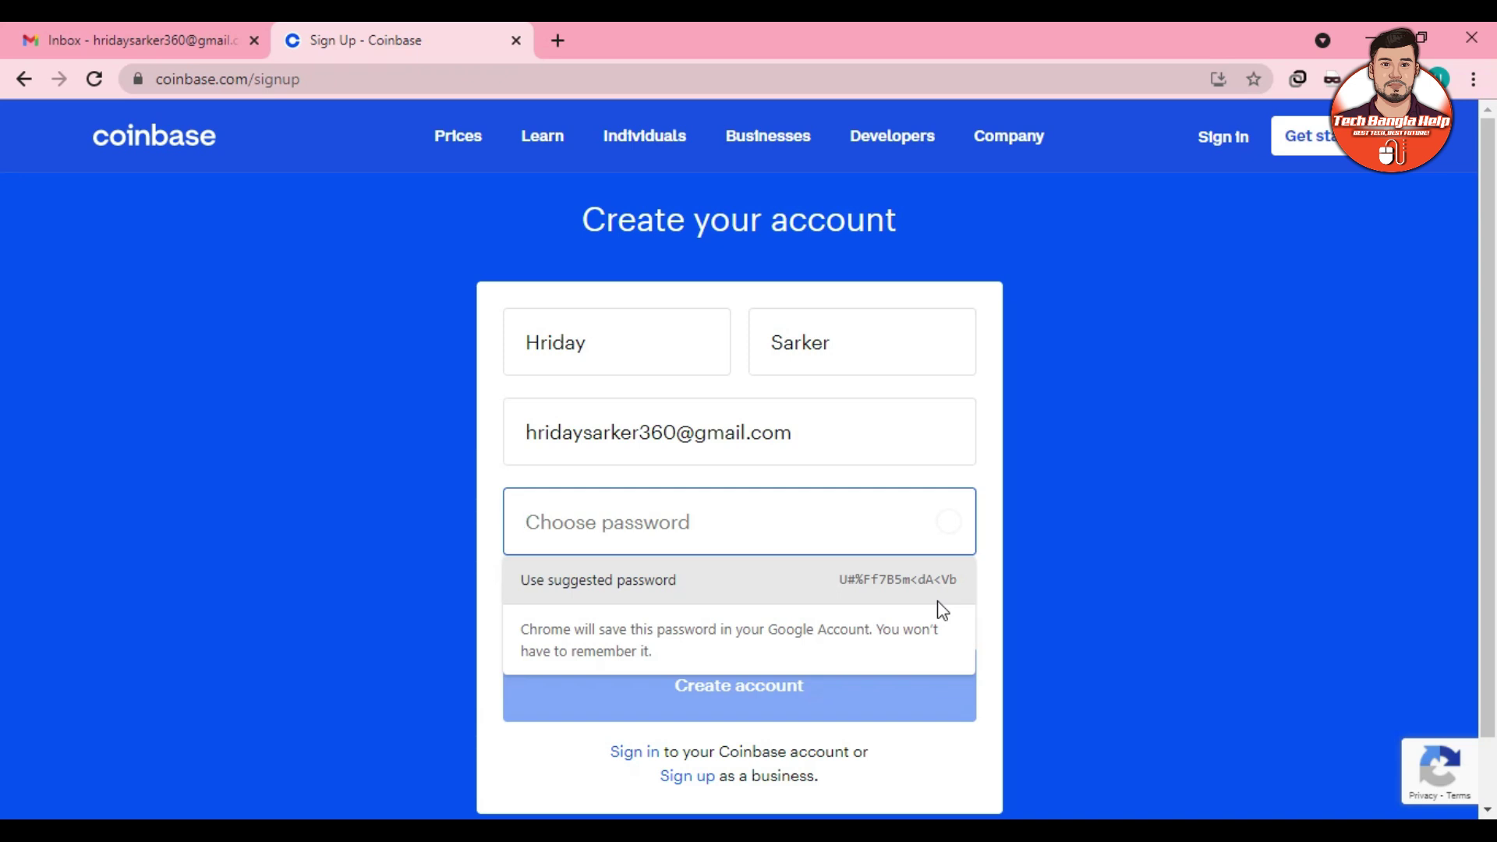
pyautogui.hotkey('ctrl', 'v')
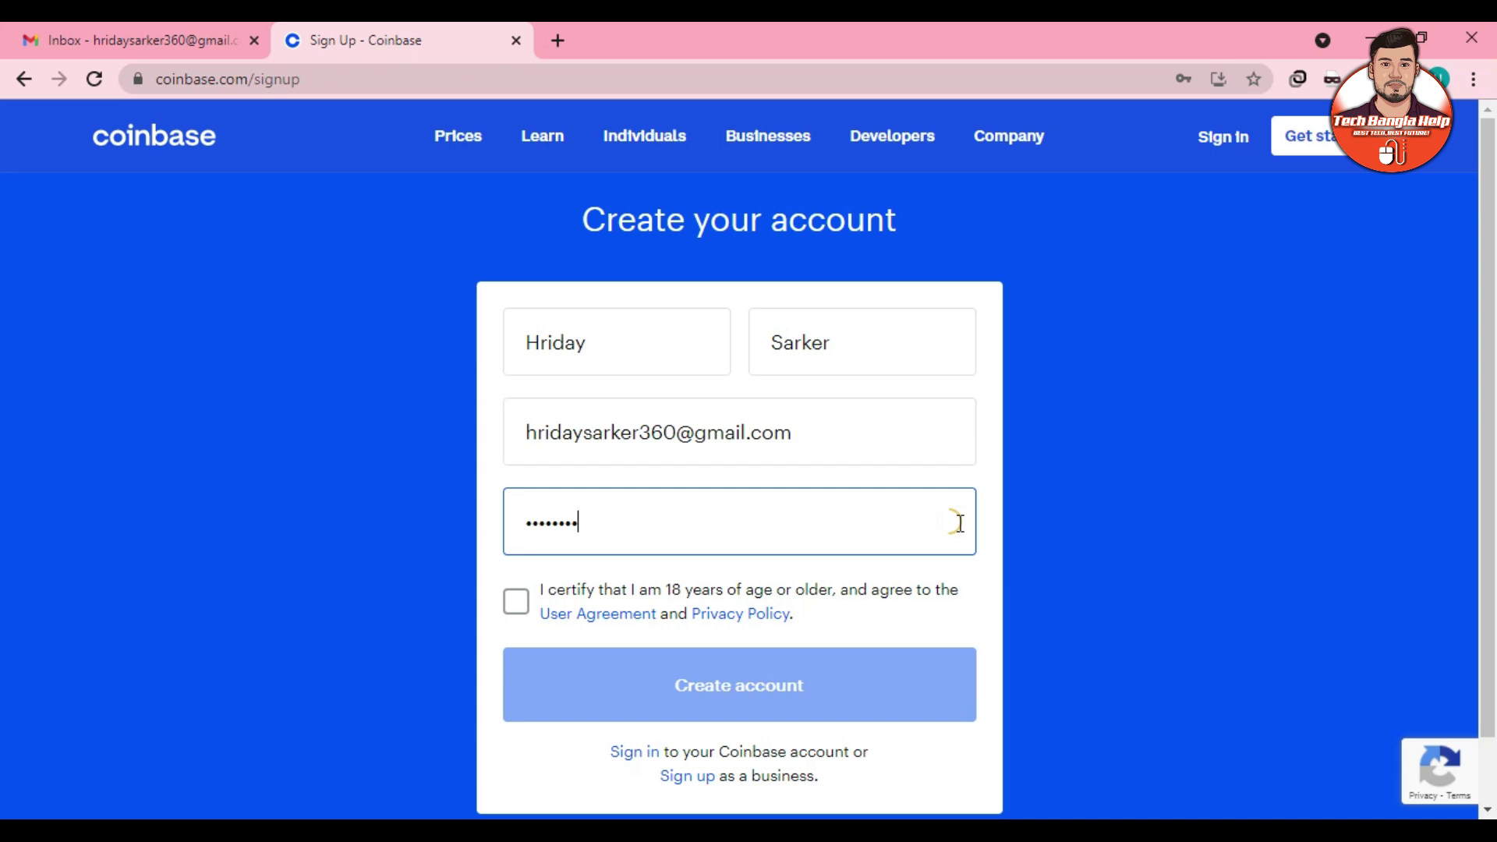
pyautogui.click(515, 610)
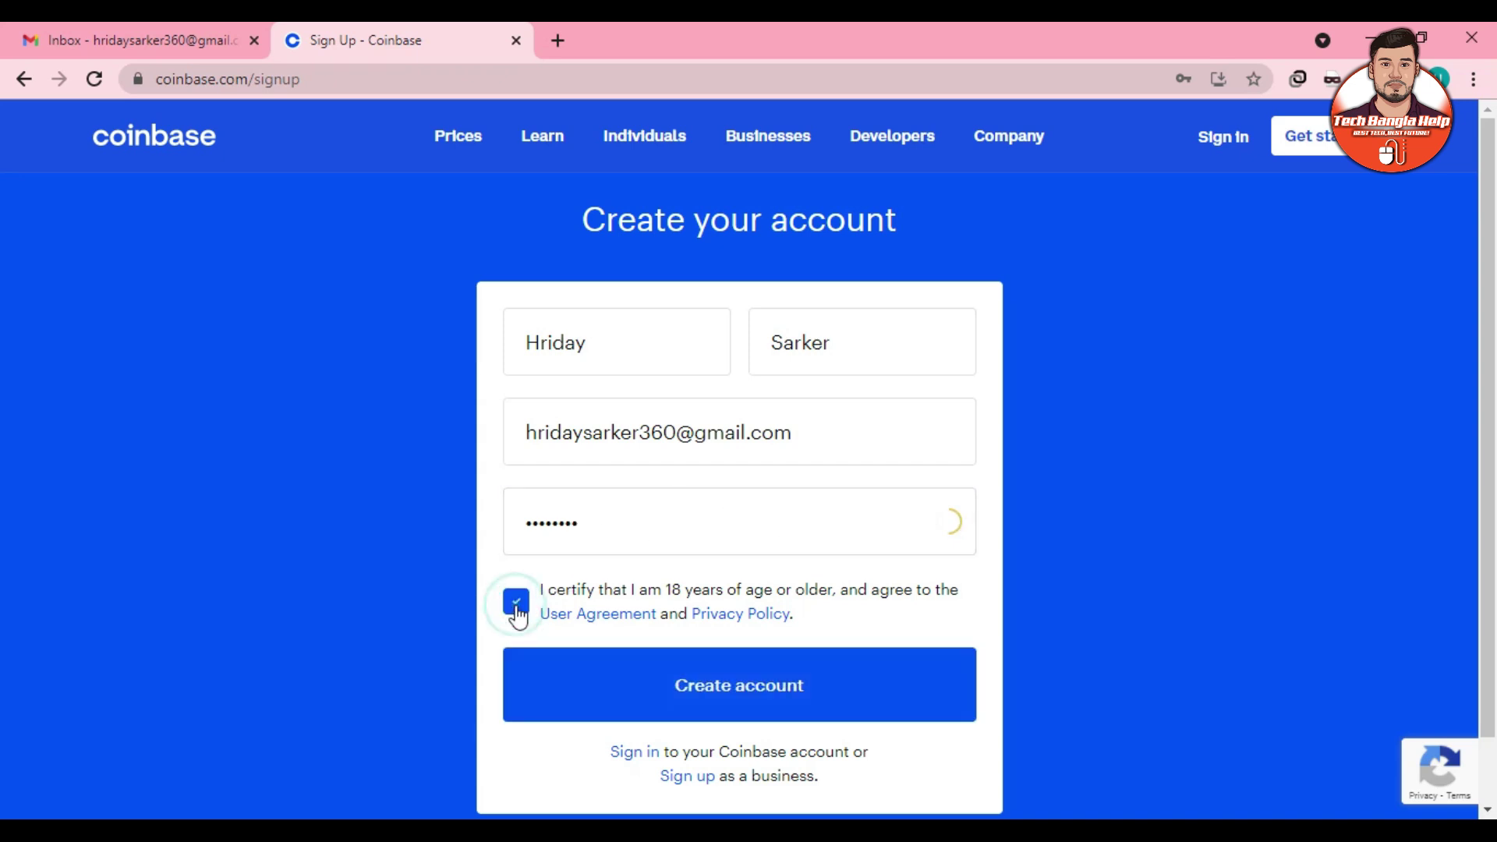
pyautogui.scroll(-1, 517, 616)
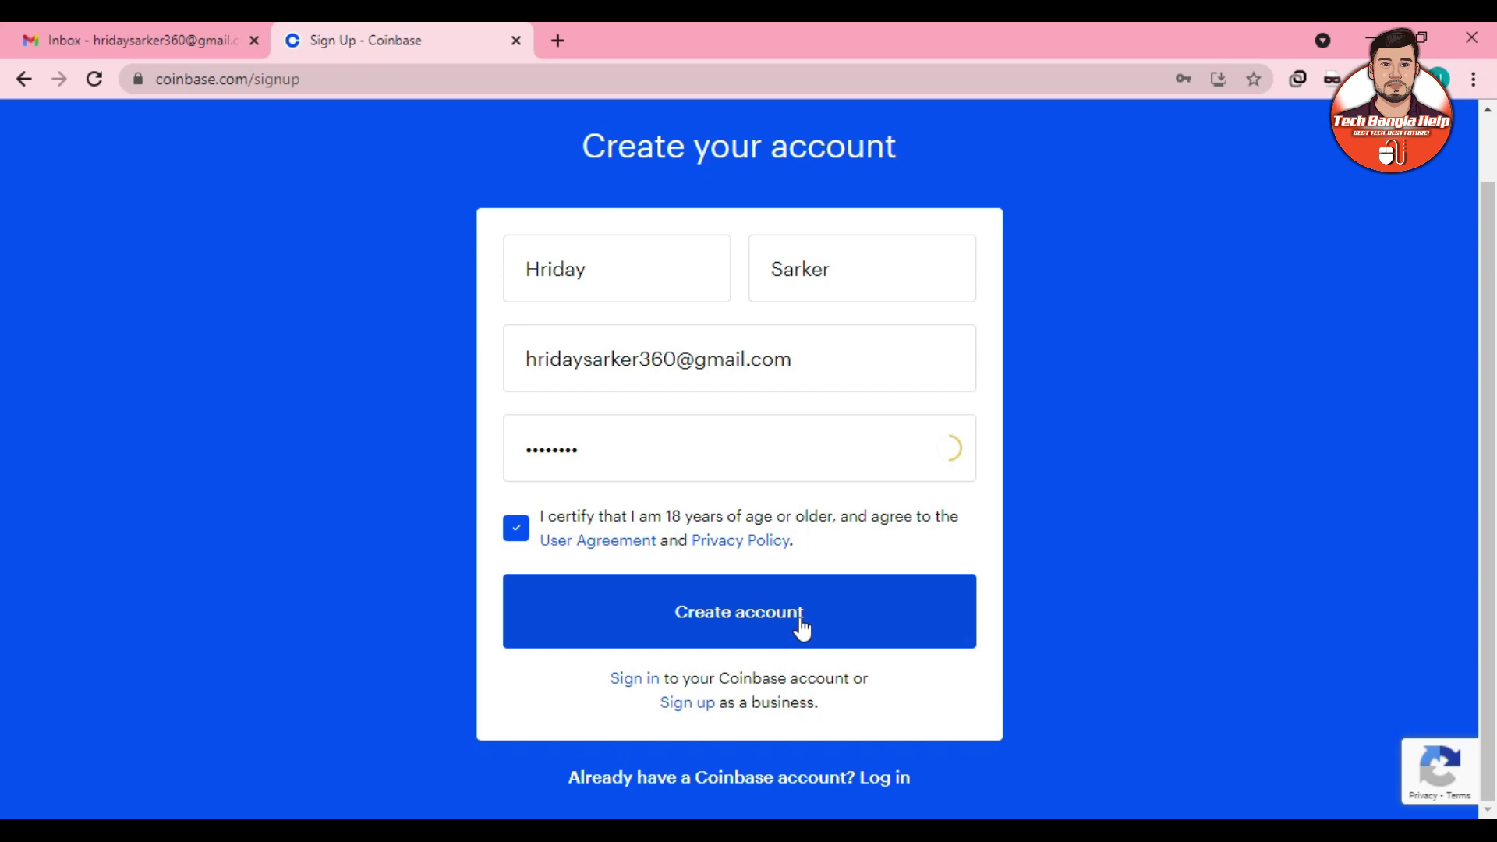
pyautogui.click(771, 617)
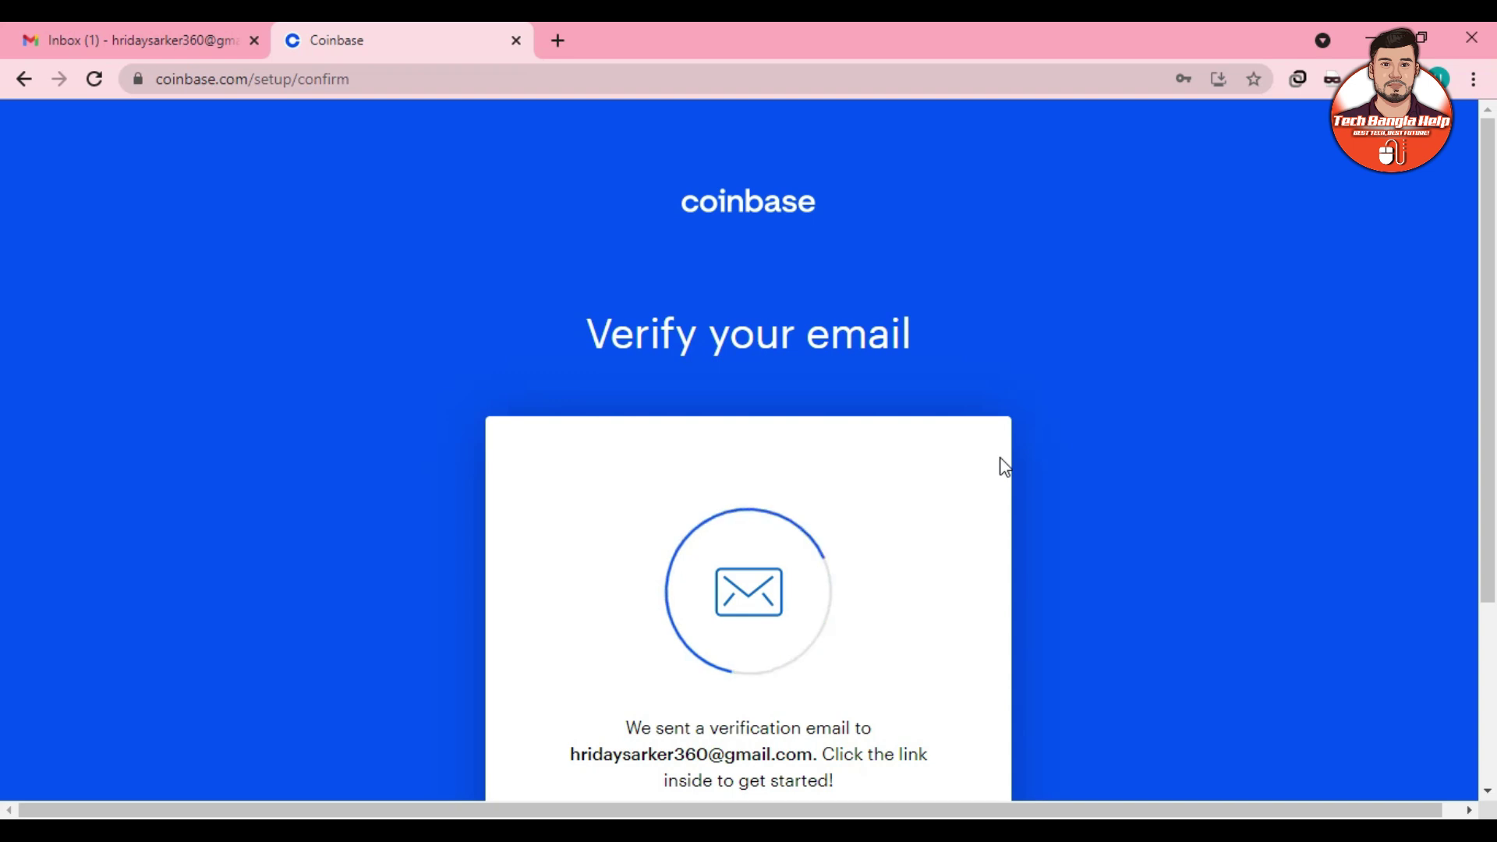
# - Open Coinbase's 'Please Verify Your Email Address' message in Gmail and confirm the address
pyautogui.scroll(-1, 1004, 466)
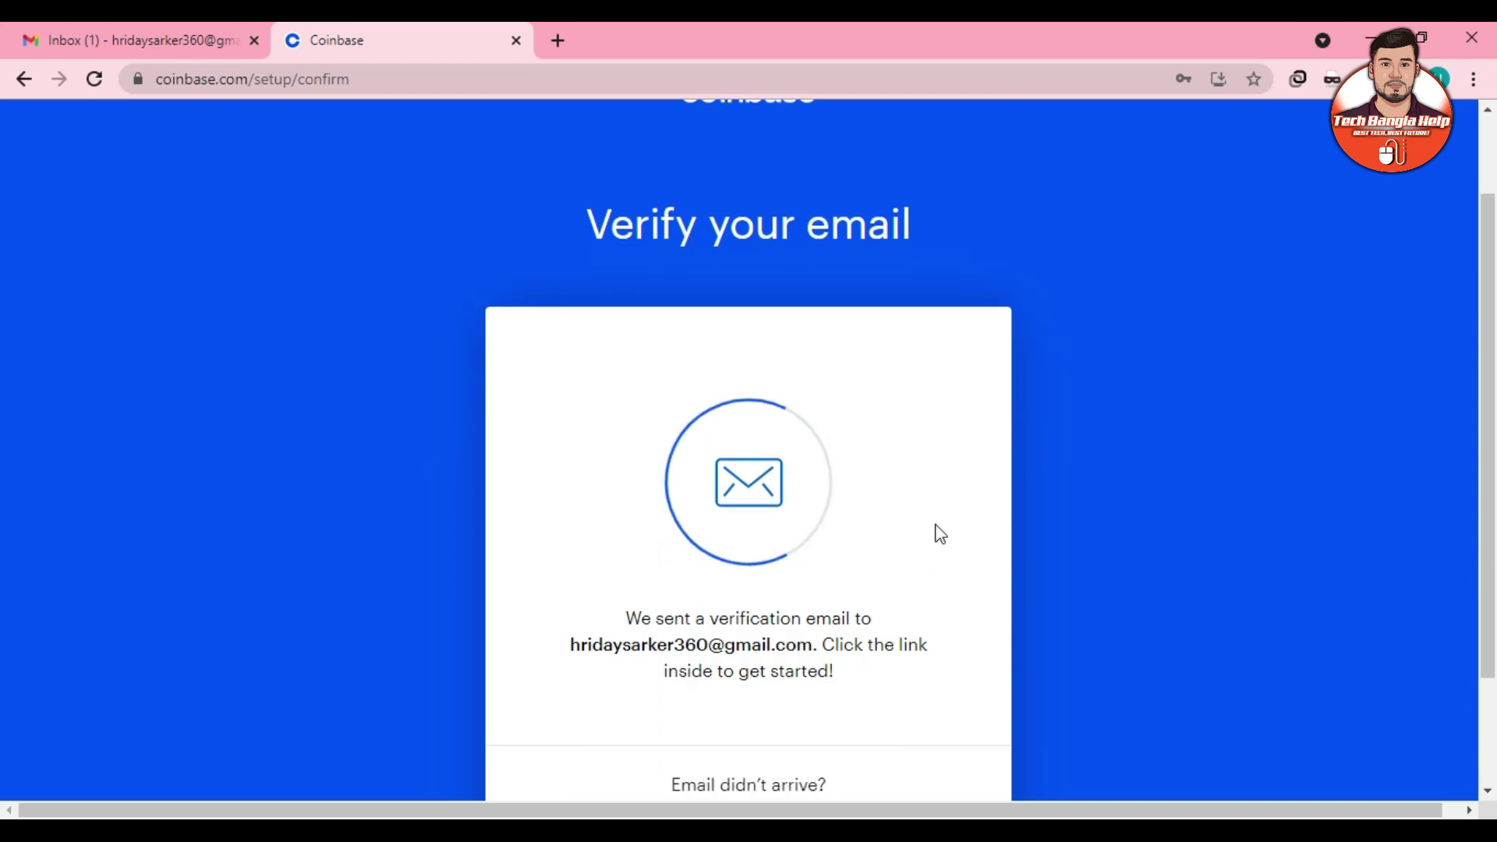
pyautogui.click(153, 41)
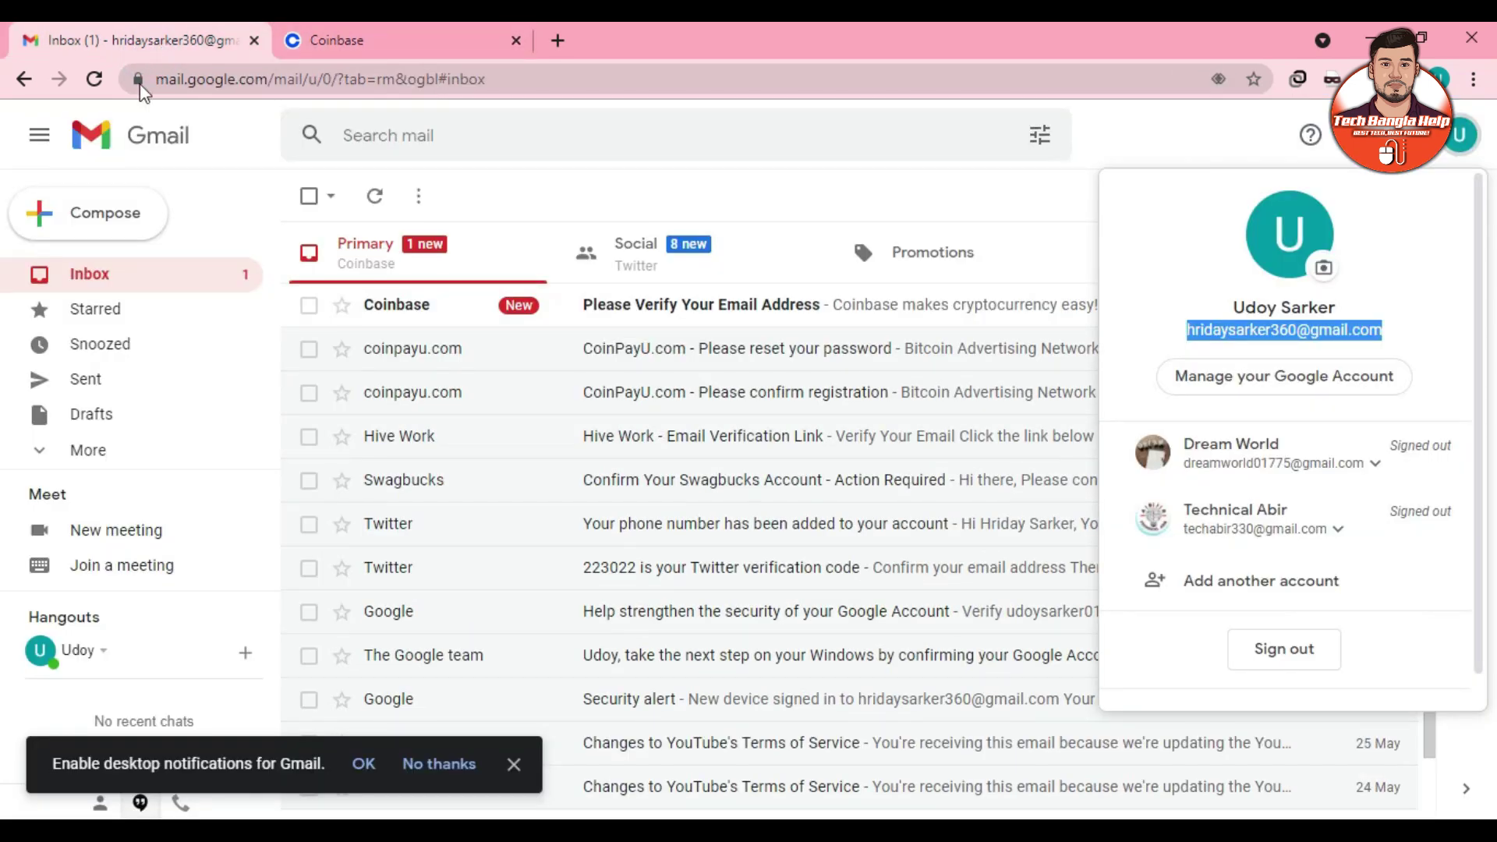
pyautogui.click(421, 312)
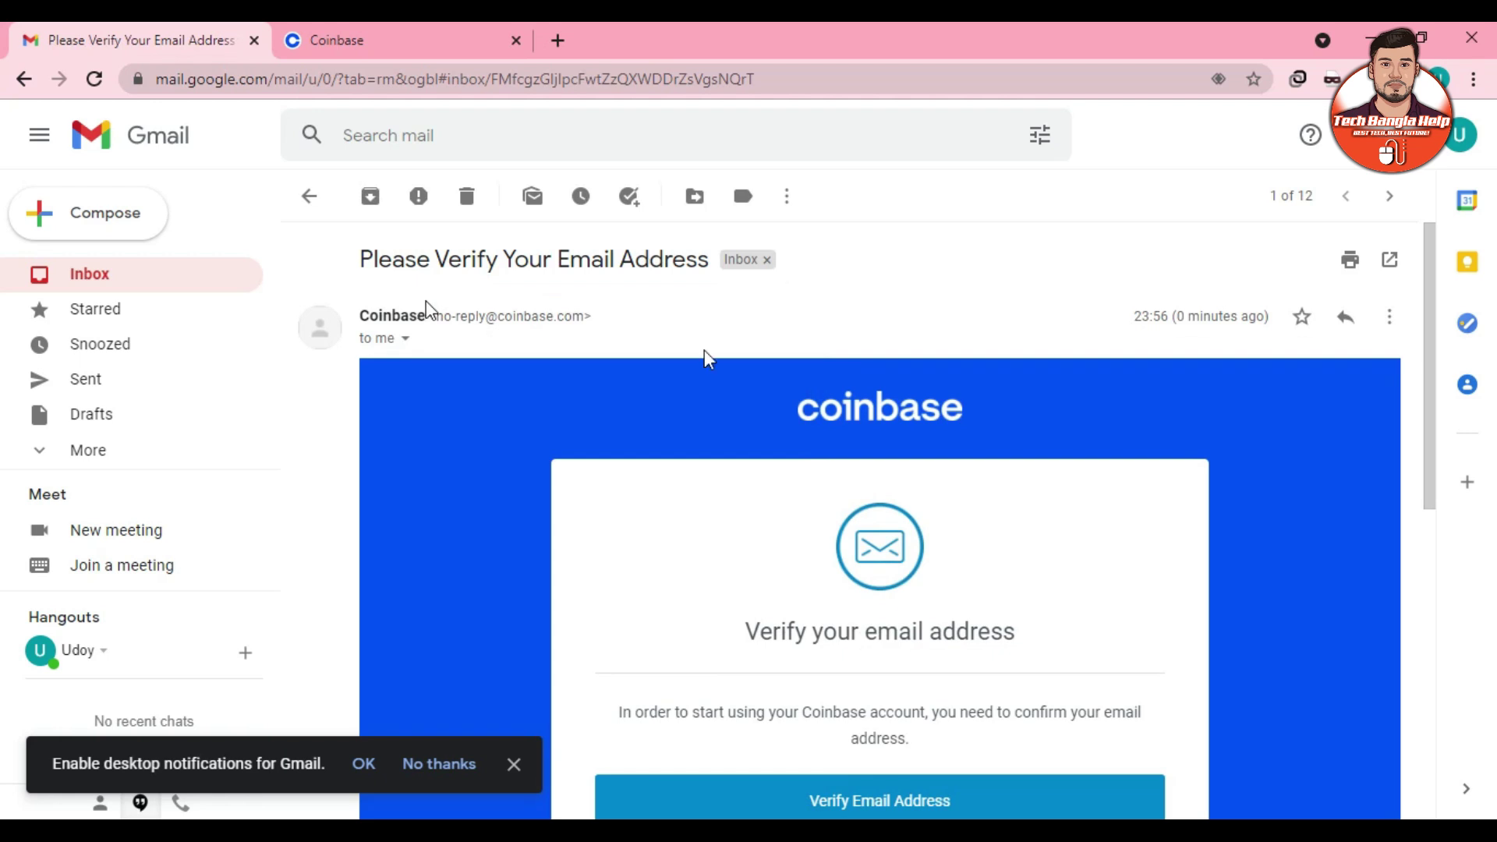
pyautogui.scroll(-3, 852, 441)
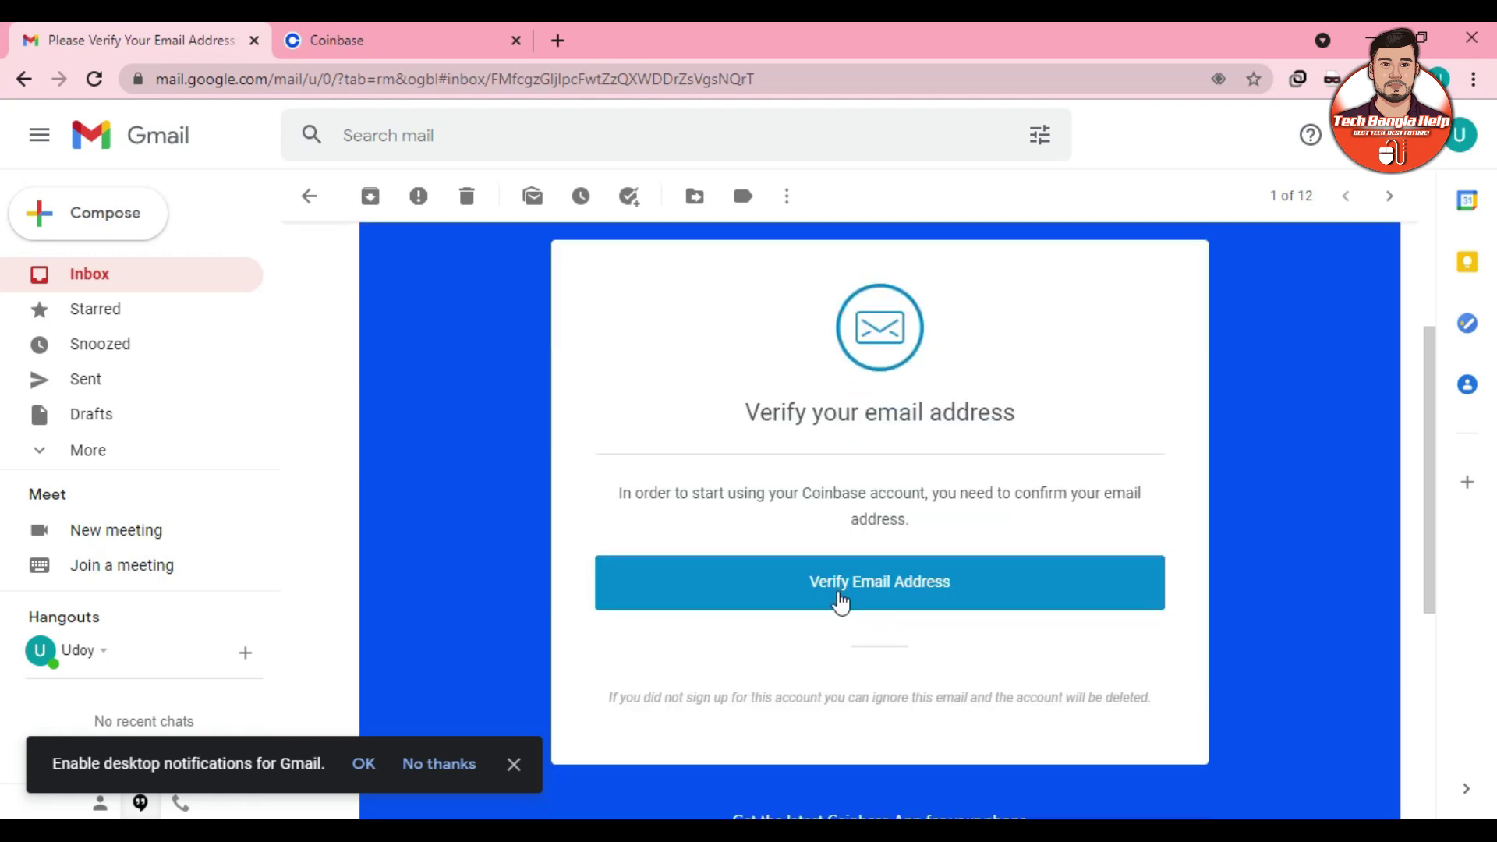
pyautogui.click(879, 594)
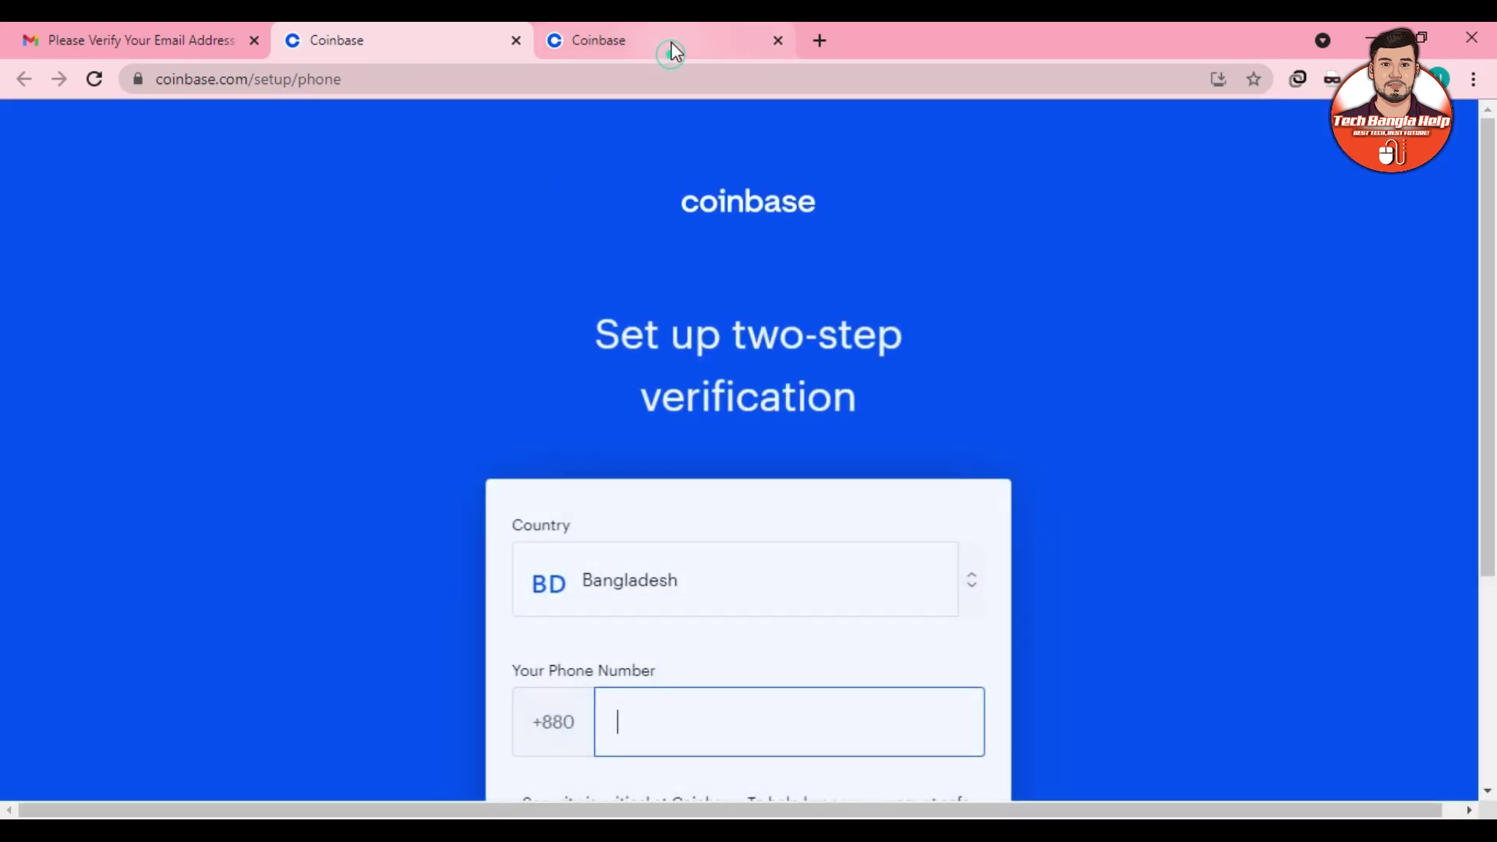
# - Close the duplicate Coinbase page, enter the Bangladesh phone number and request a texted code
pyautogui.click(672, 46)
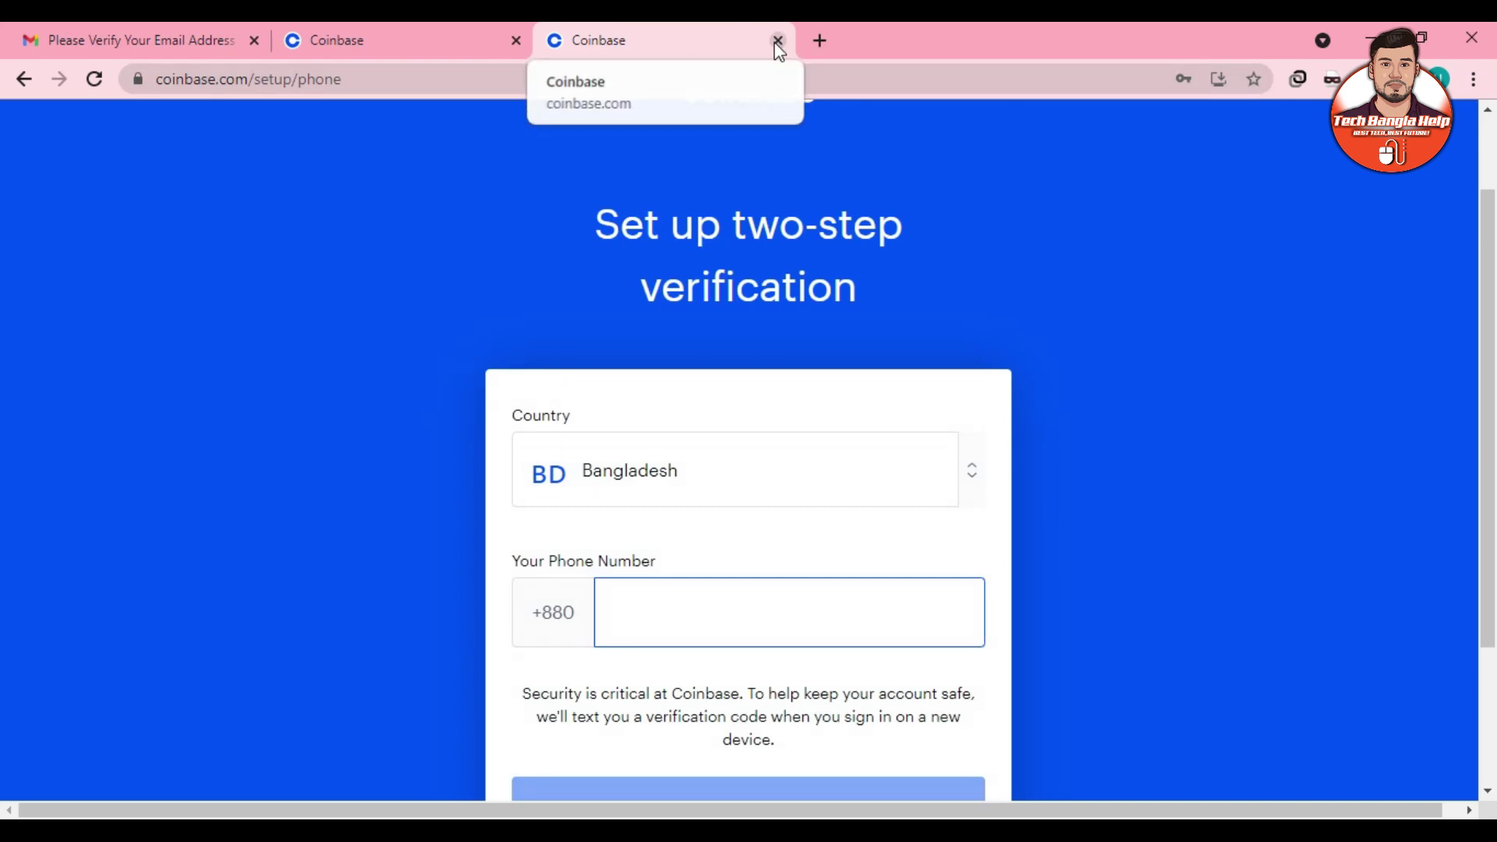
pyautogui.click(778, 40)
pyautogui.click(413, 51)
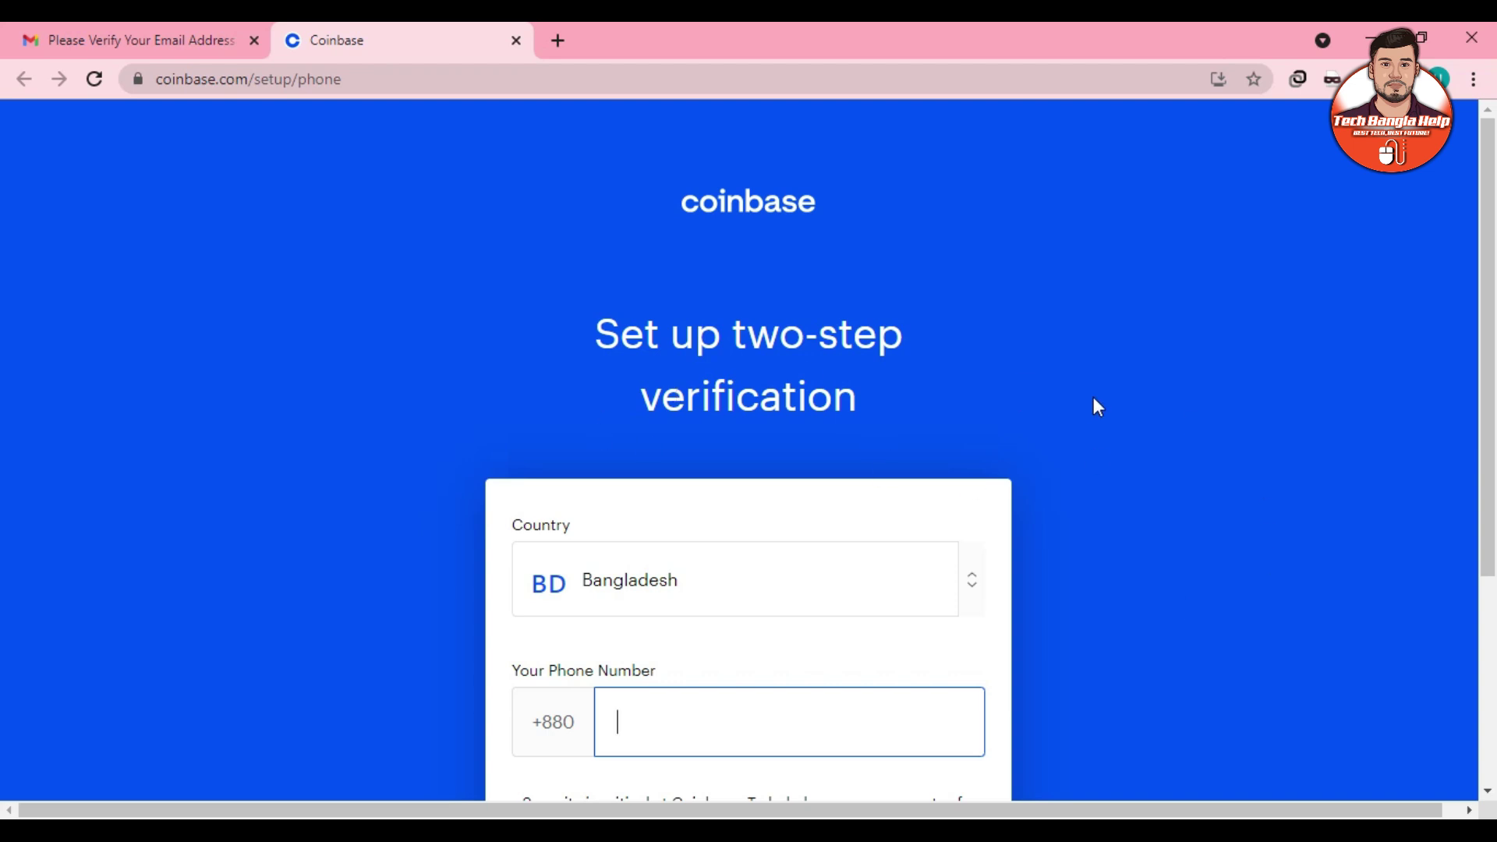
pyautogui.scroll(-1, 1137, 496)
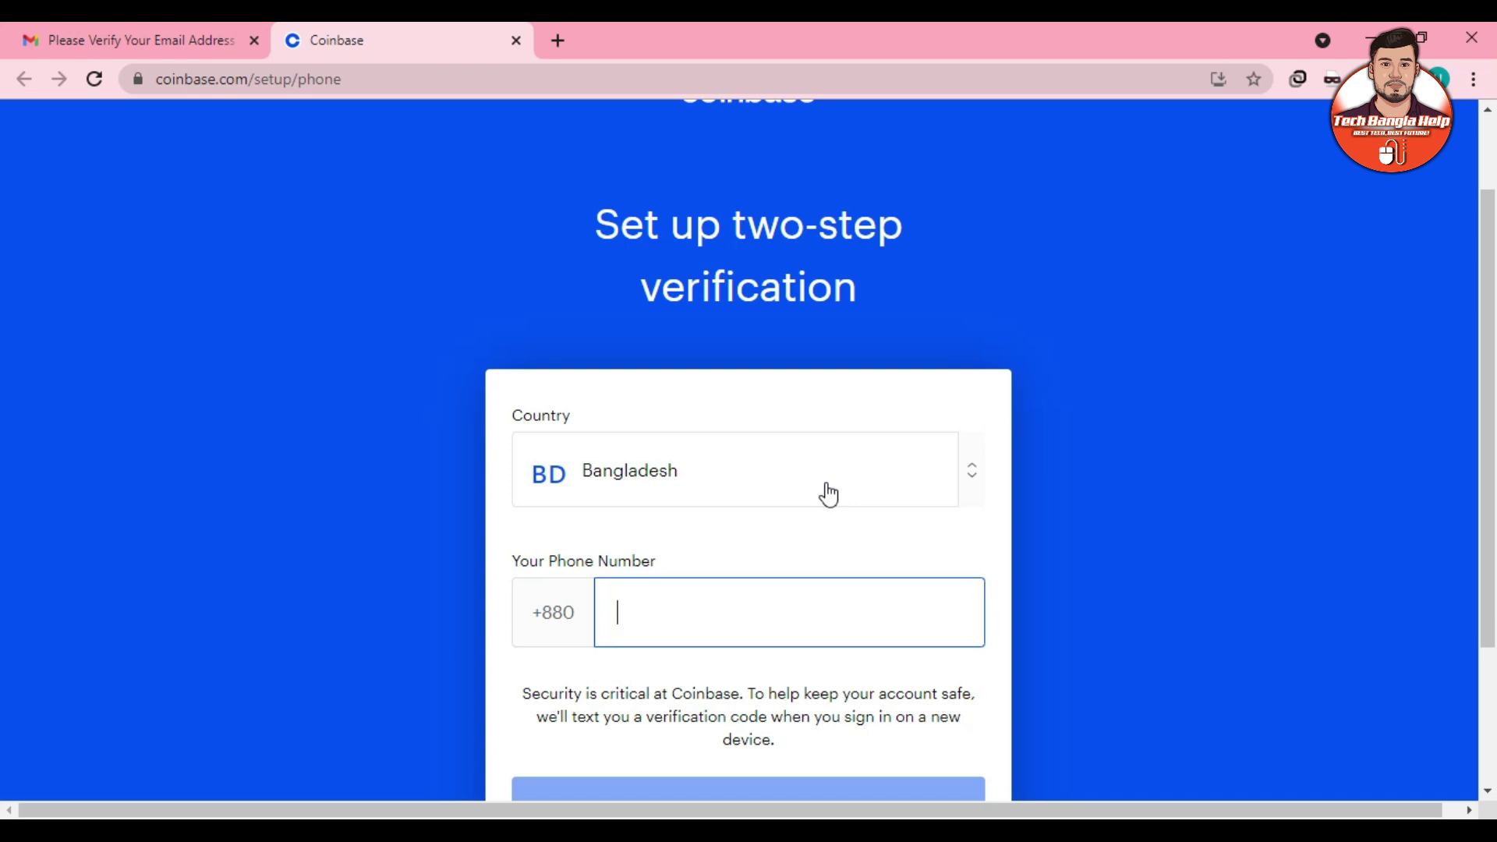
pyautogui.scroll(-1, 737, 484)
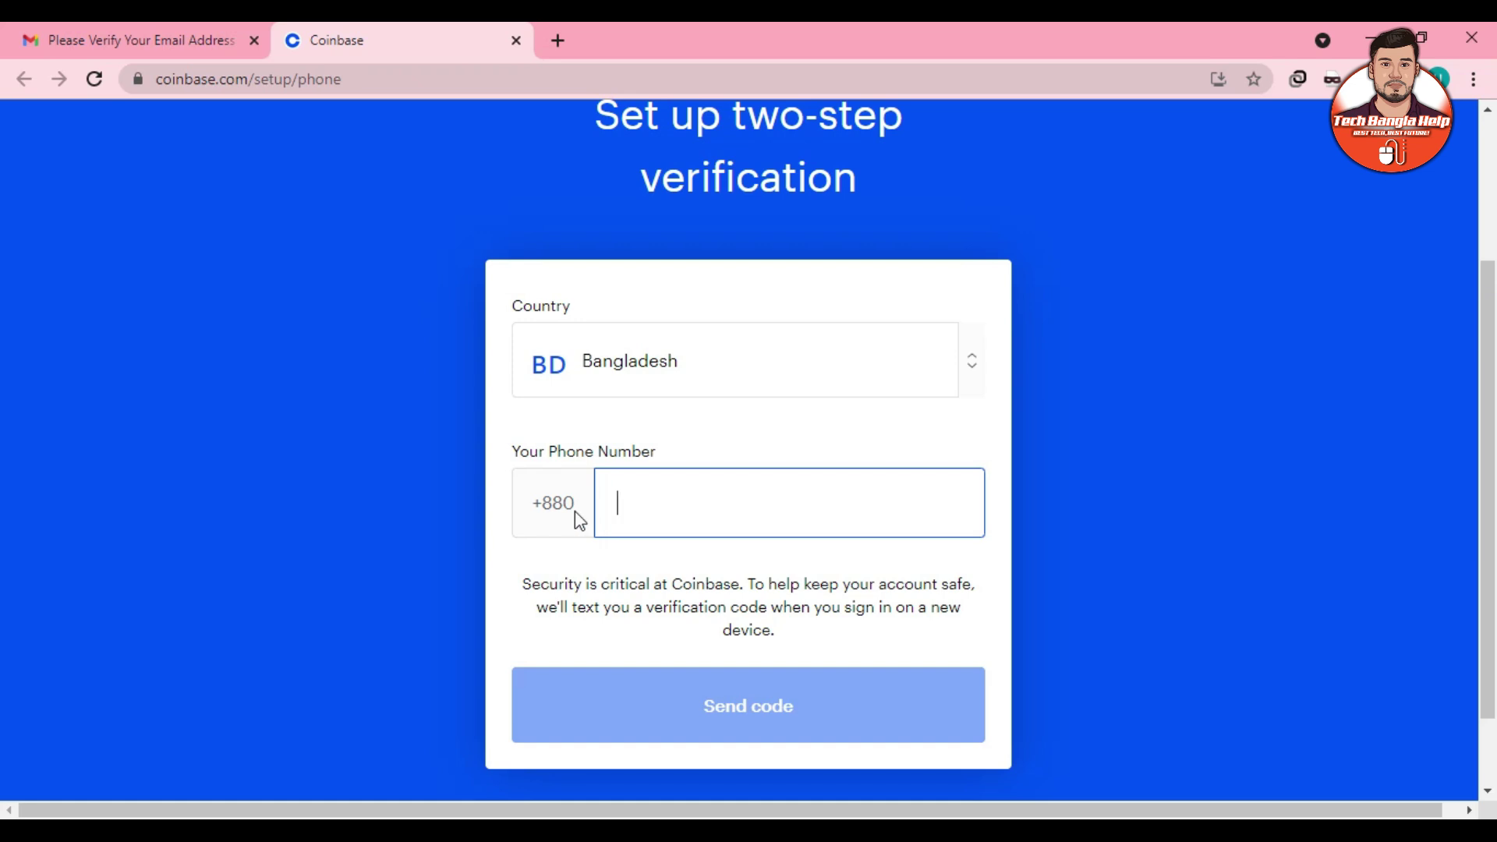
pyautogui.click(646, 509)
pyautogui.hotkey('ctrl', 'v')
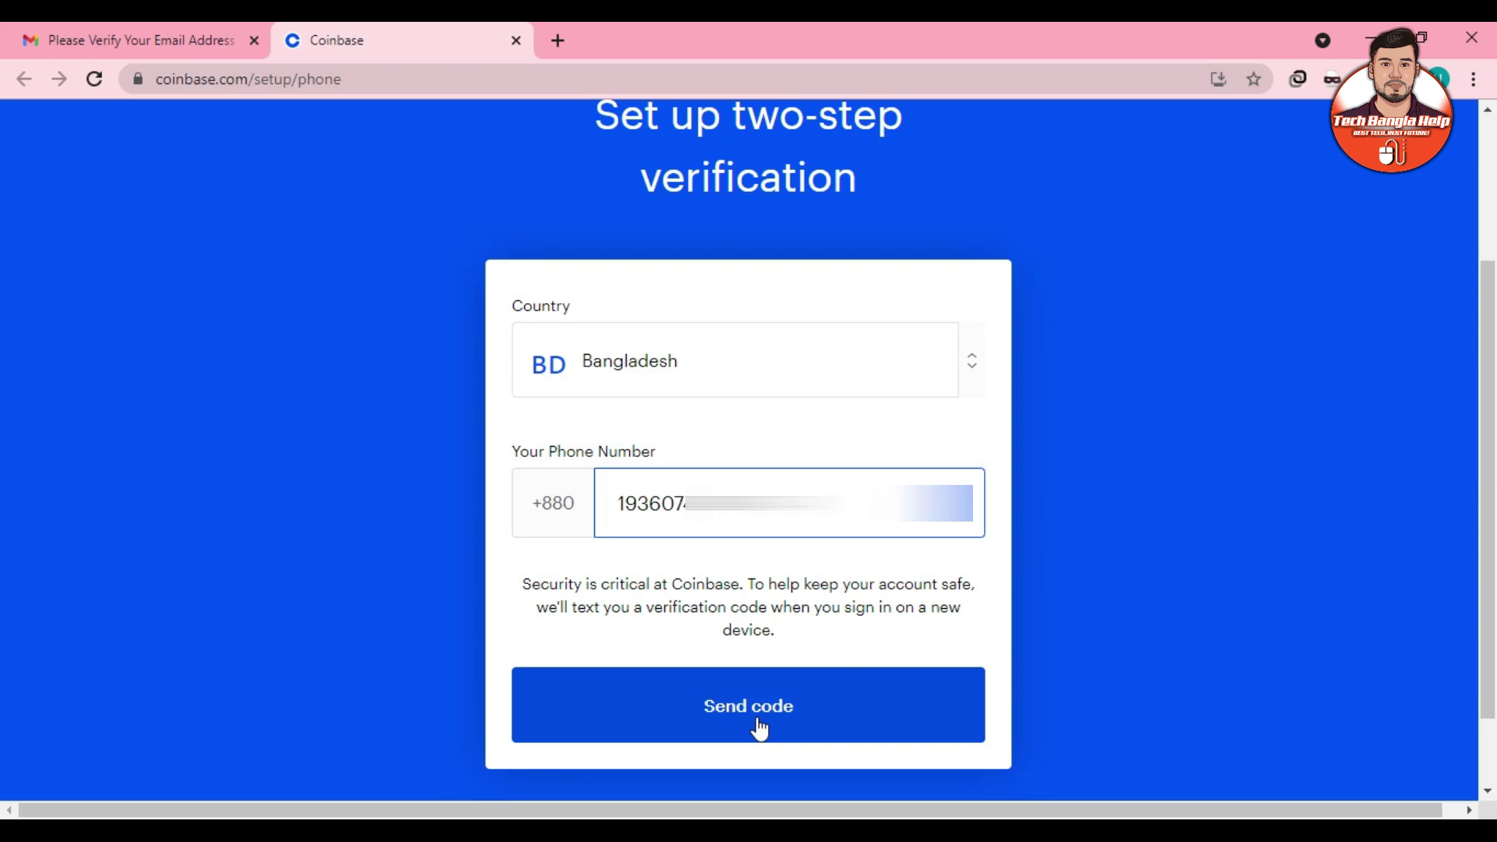
pyautogui.click(754, 707)
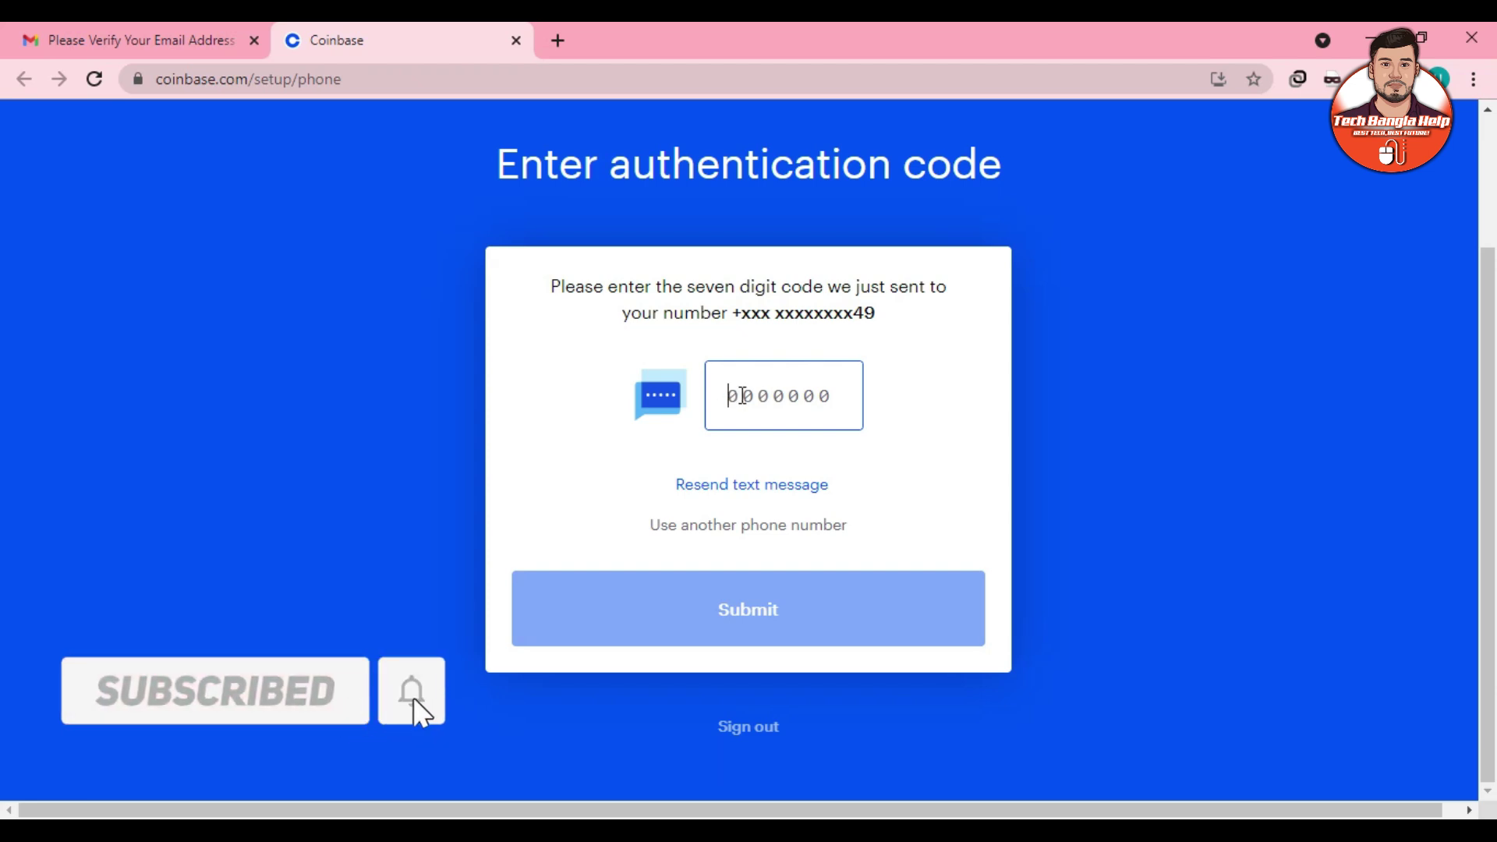
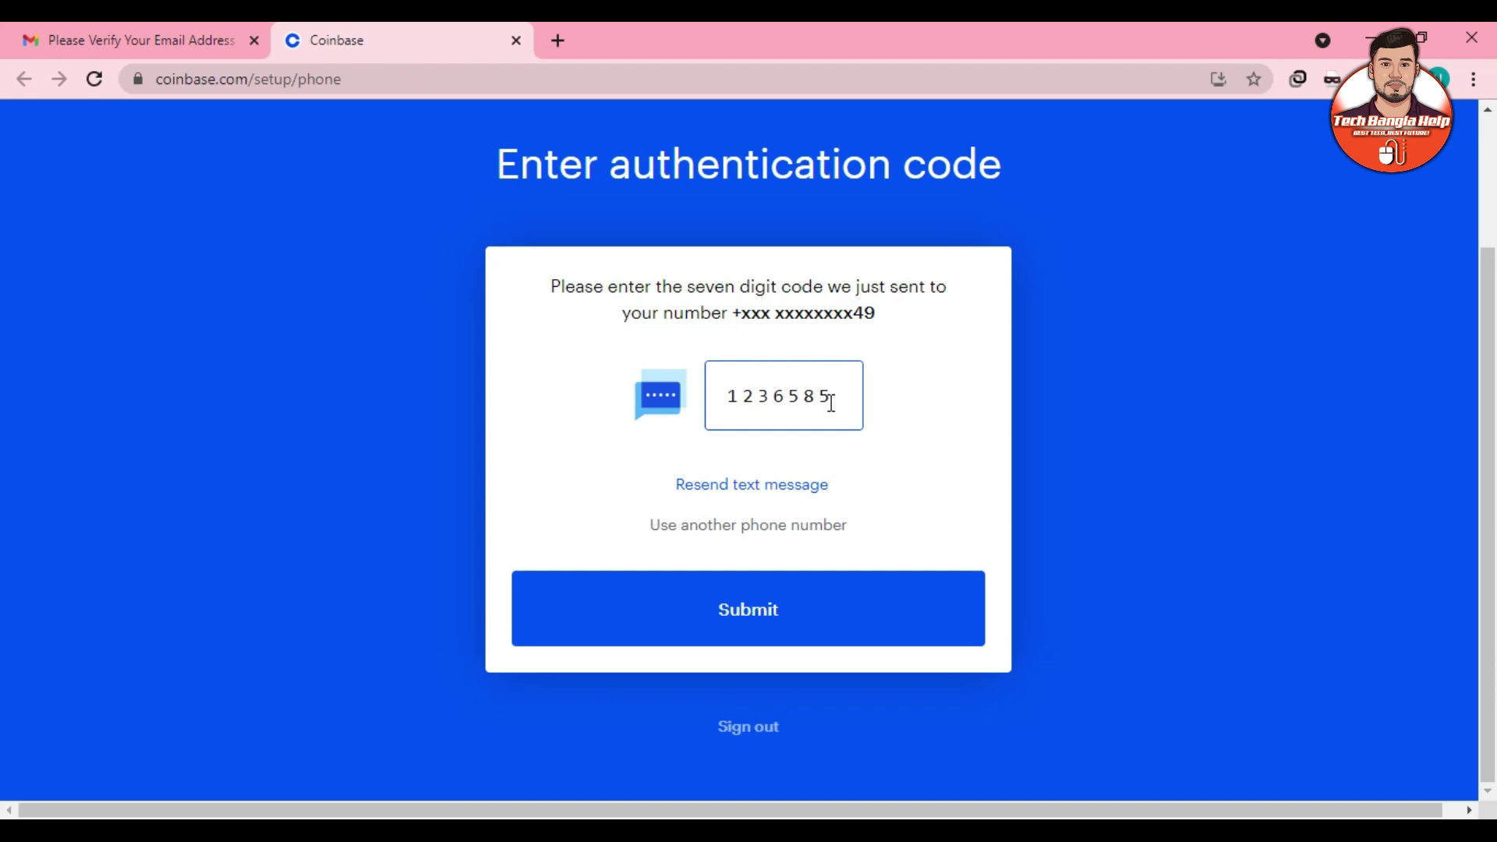
# - Submit the seven-digit texted code and skip the crypto transfer offer to reach Home
pyautogui.click(747, 610)
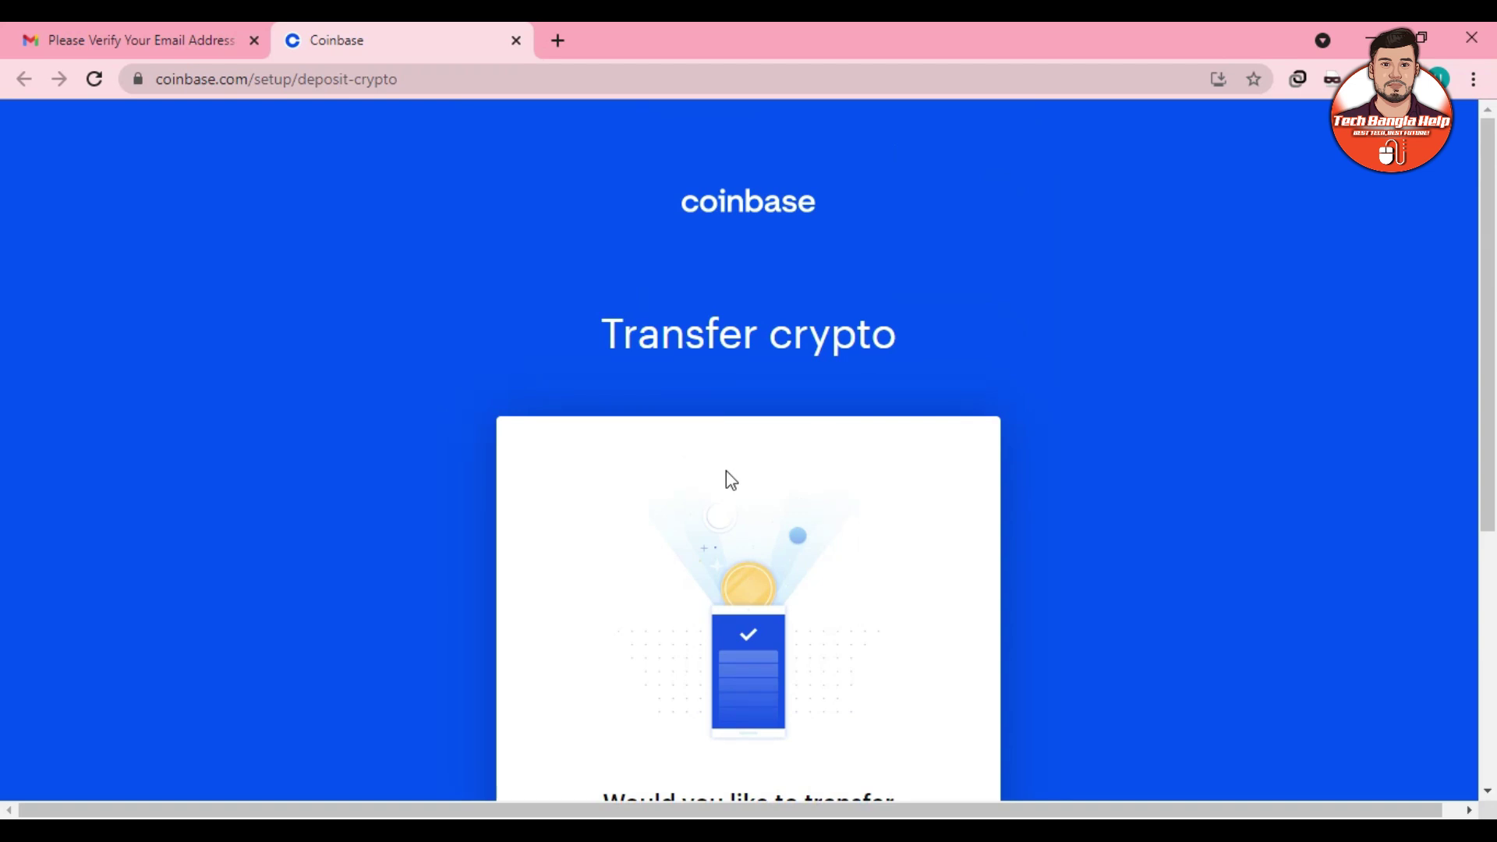
pyautogui.scroll(-4, 731, 479)
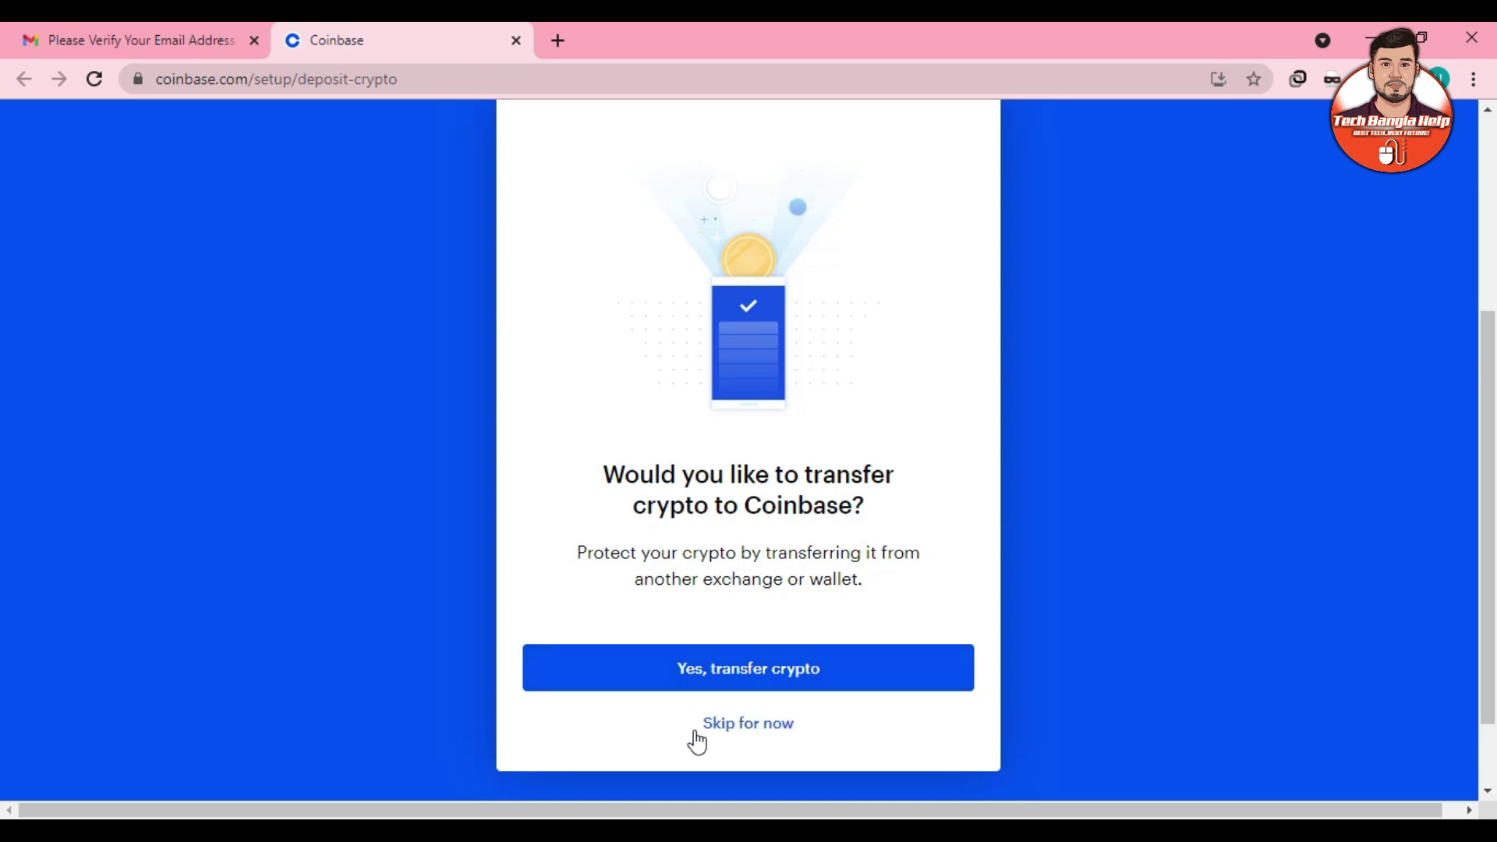
pyautogui.click(768, 726)
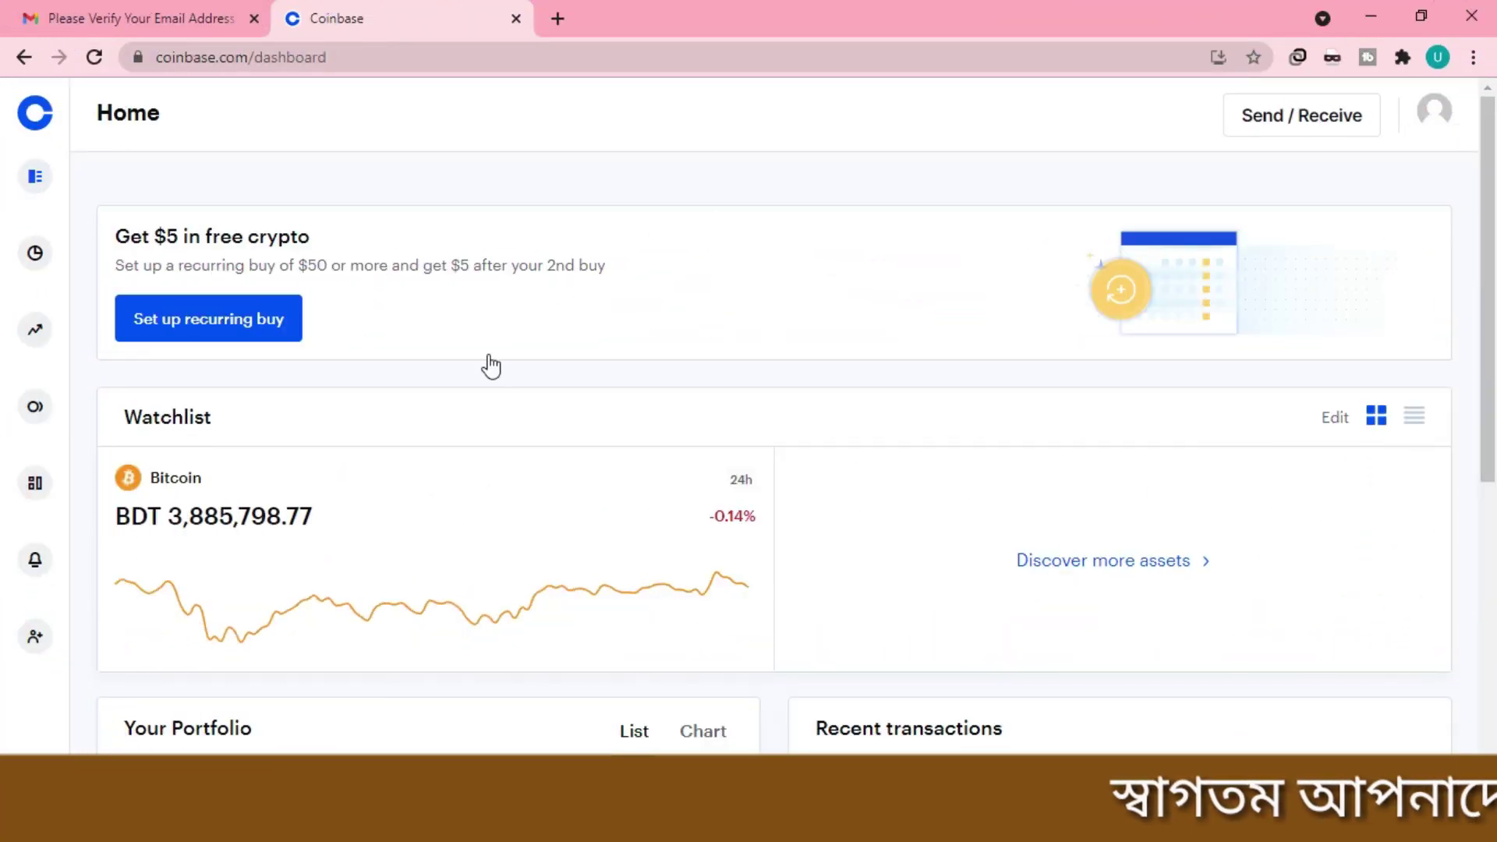
# - Open the profile avatar menu on the Home dashboard, close it, then reopen it
pyautogui.scroll(-3, 705, 435)
pyautogui.scroll(-3, 468, 528)
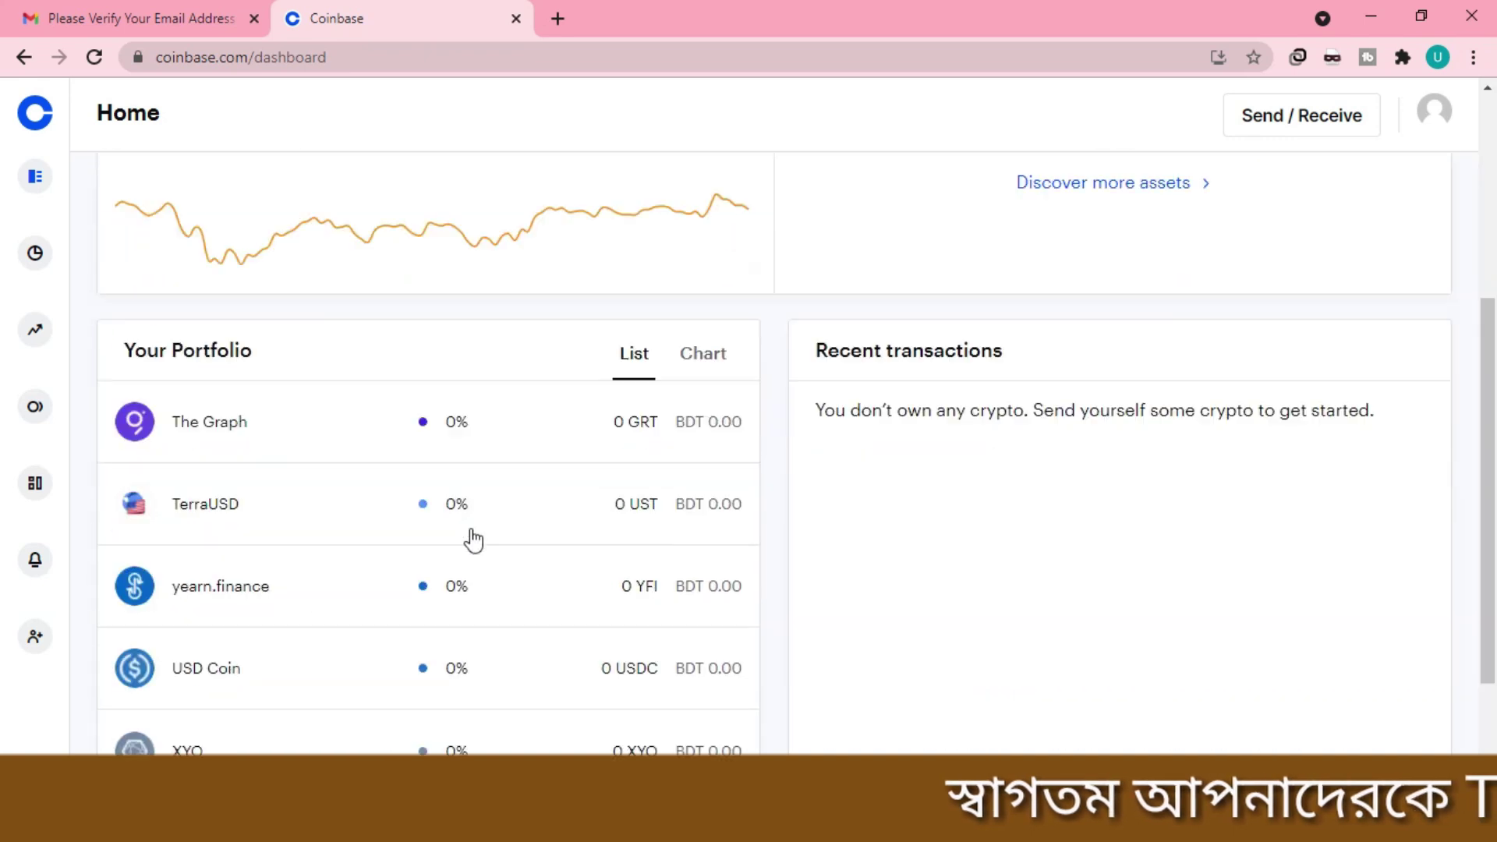
pyautogui.scroll(6, 1089, 424)
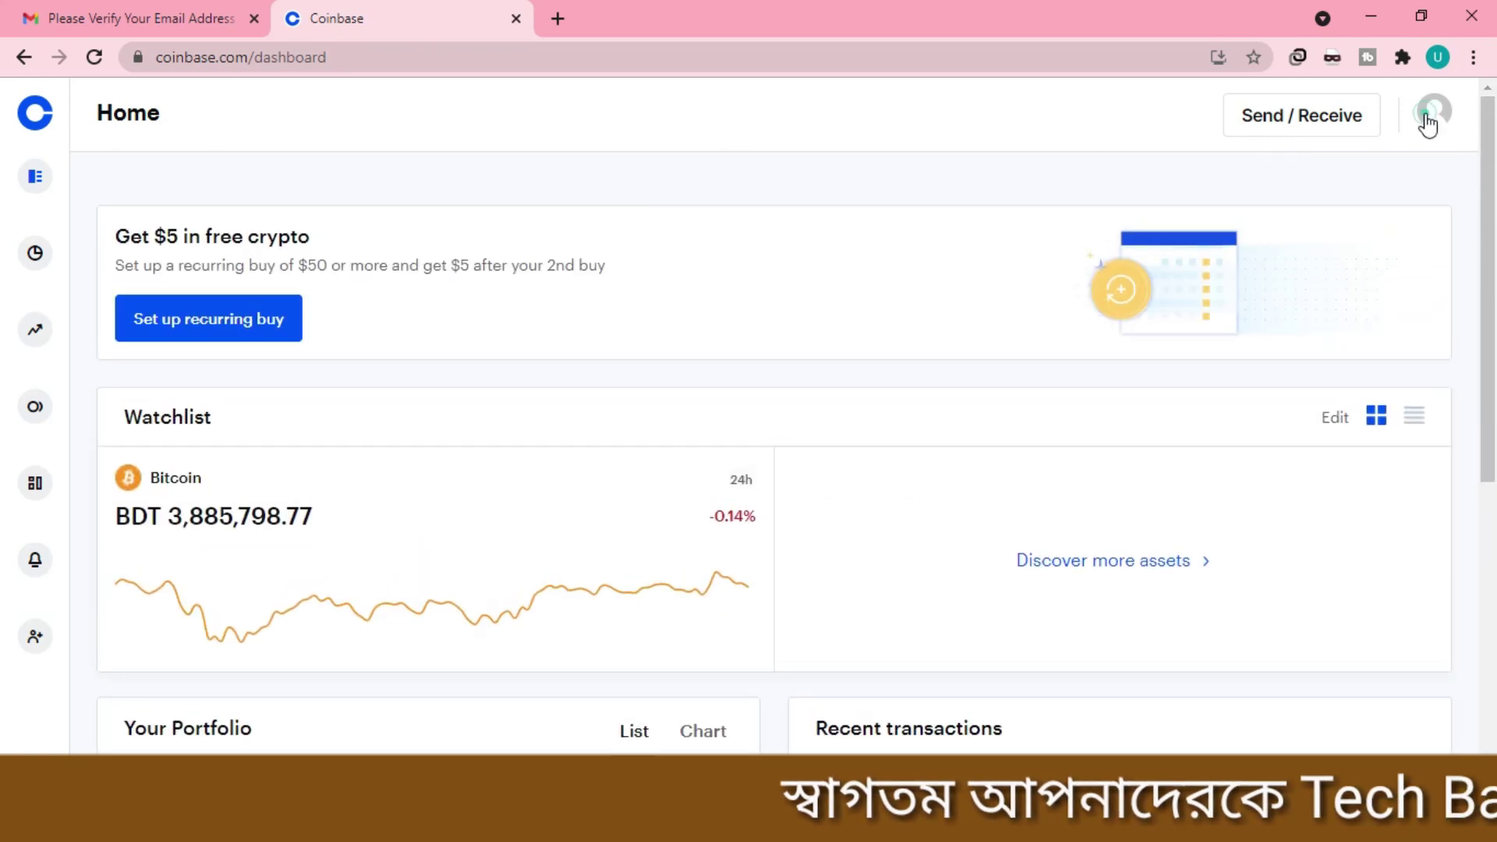
pyautogui.click(1430, 115)
pyautogui.moveTo(1239, 298); pyautogui.dragTo(1361, 305)
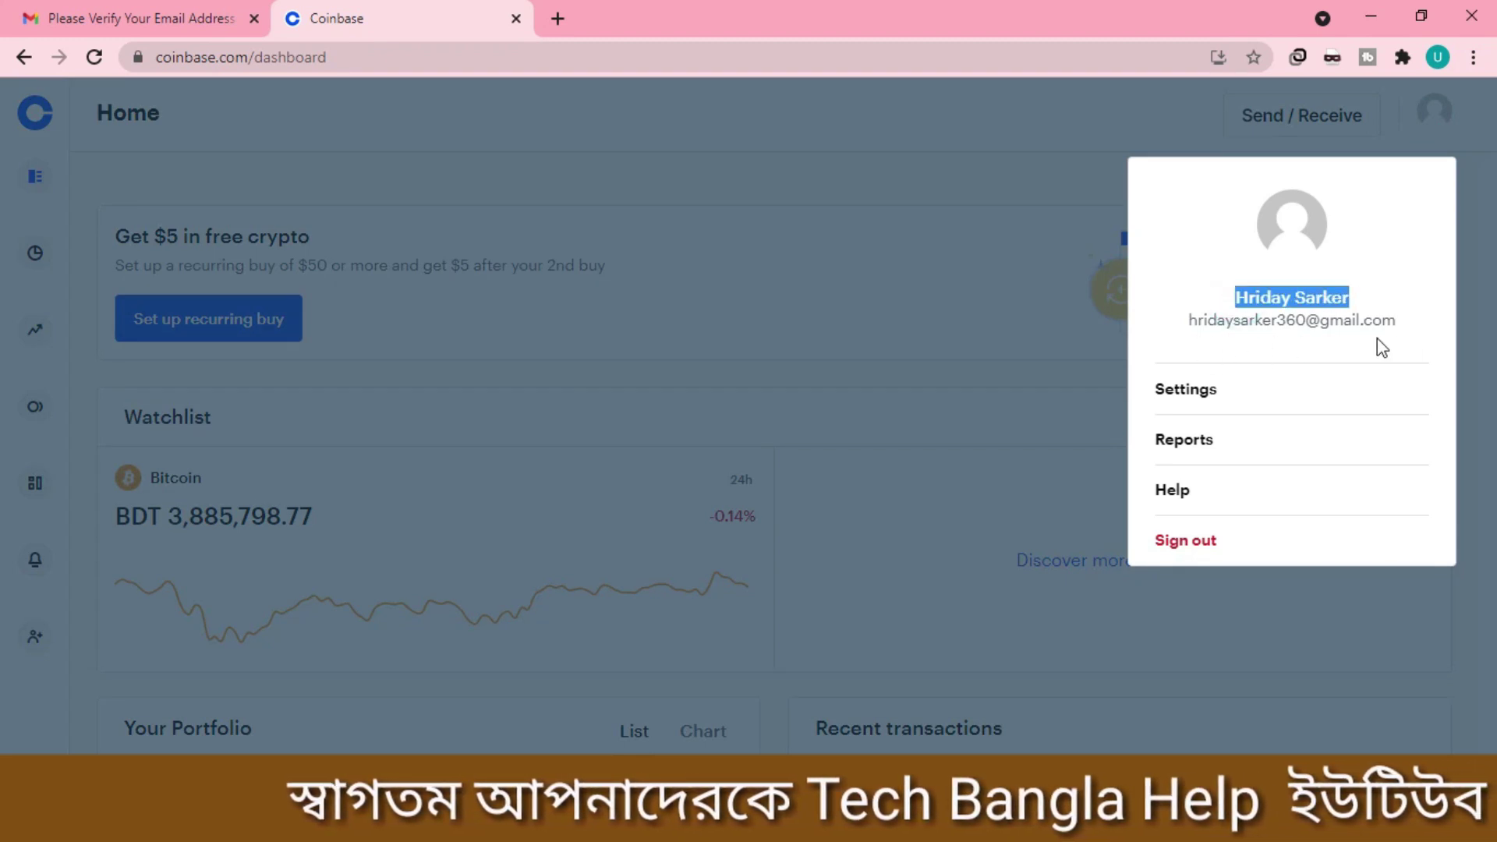
pyautogui.click(1028, 357)
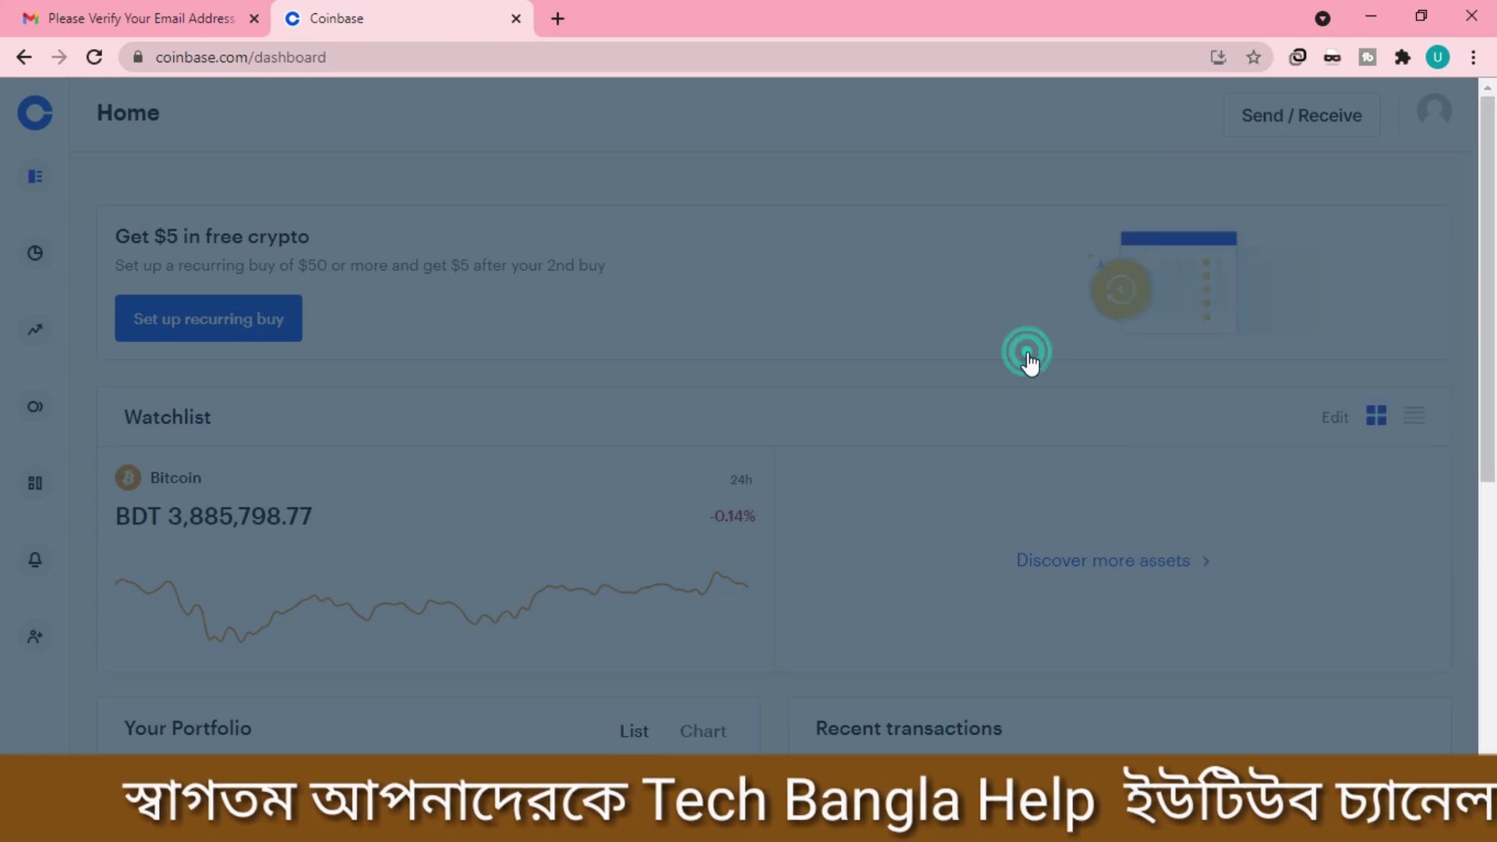
pyautogui.moveTo(544, 475)
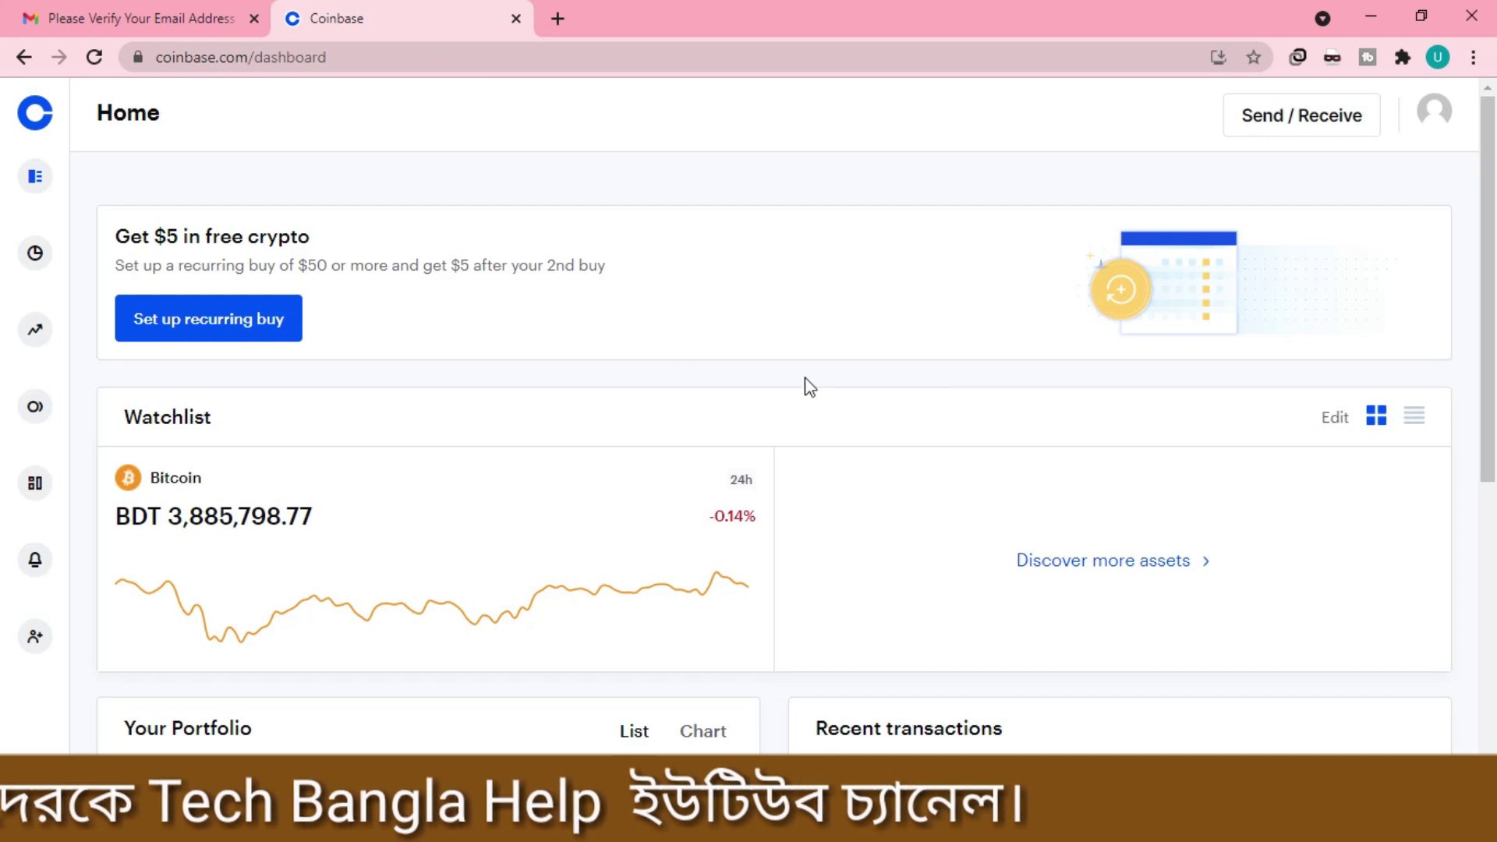
pyautogui.scroll(-7, 651, 592)
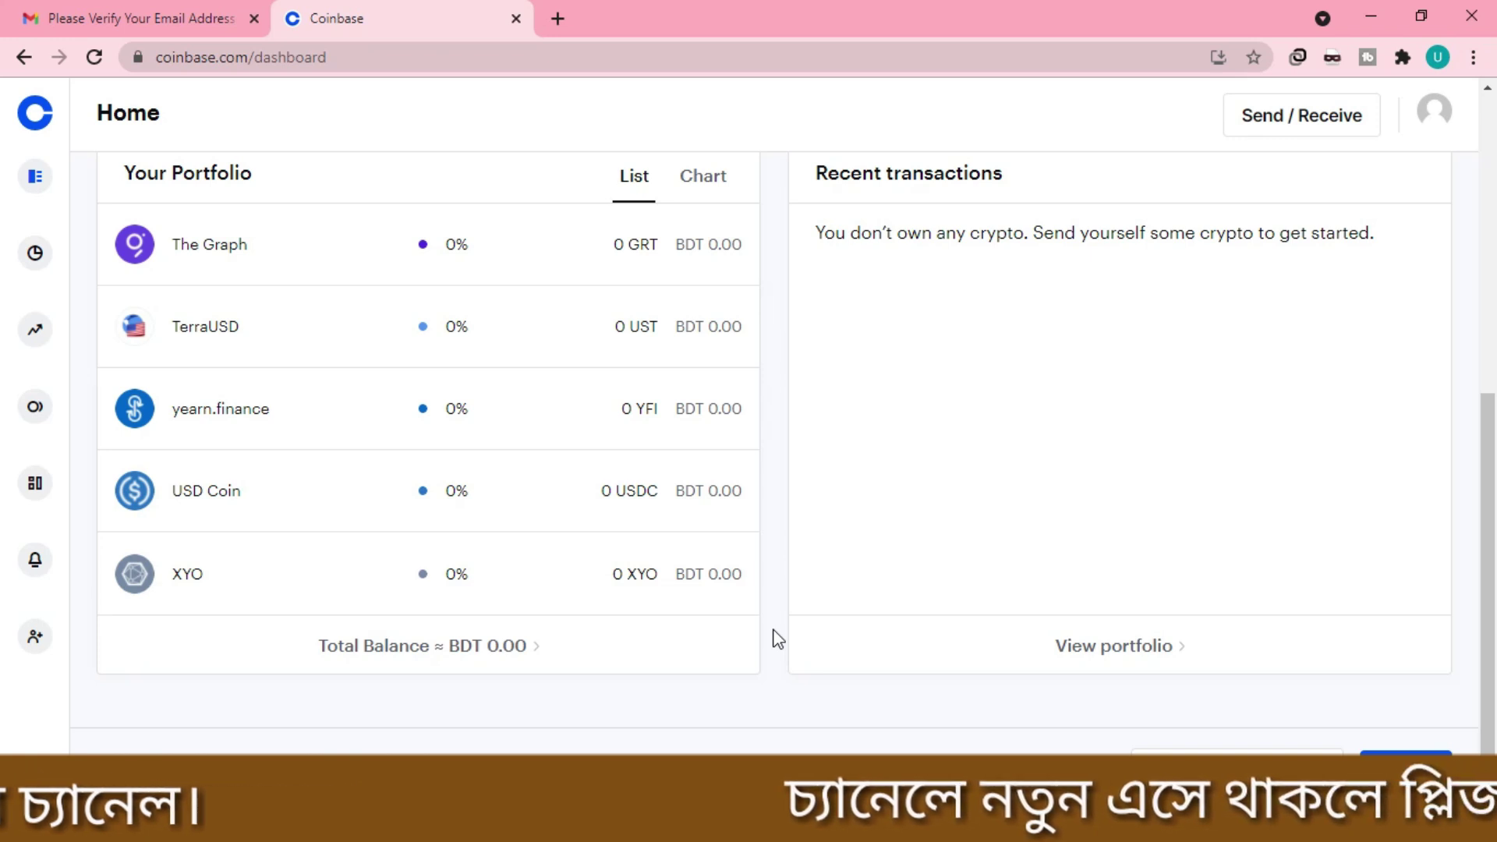
pyautogui.scroll(6, 778, 639)
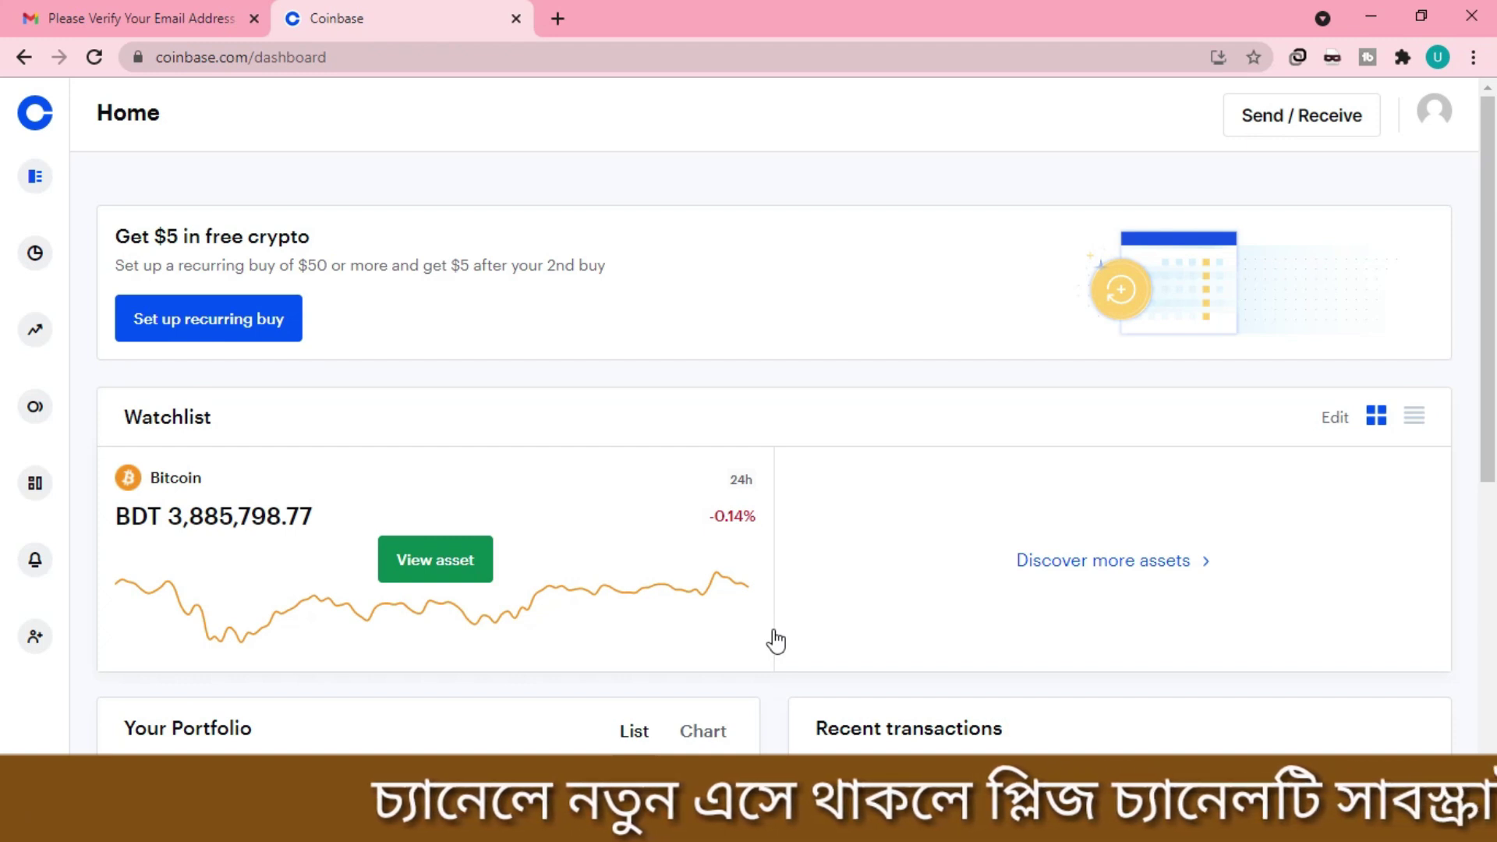
pyautogui.click(1432, 125)
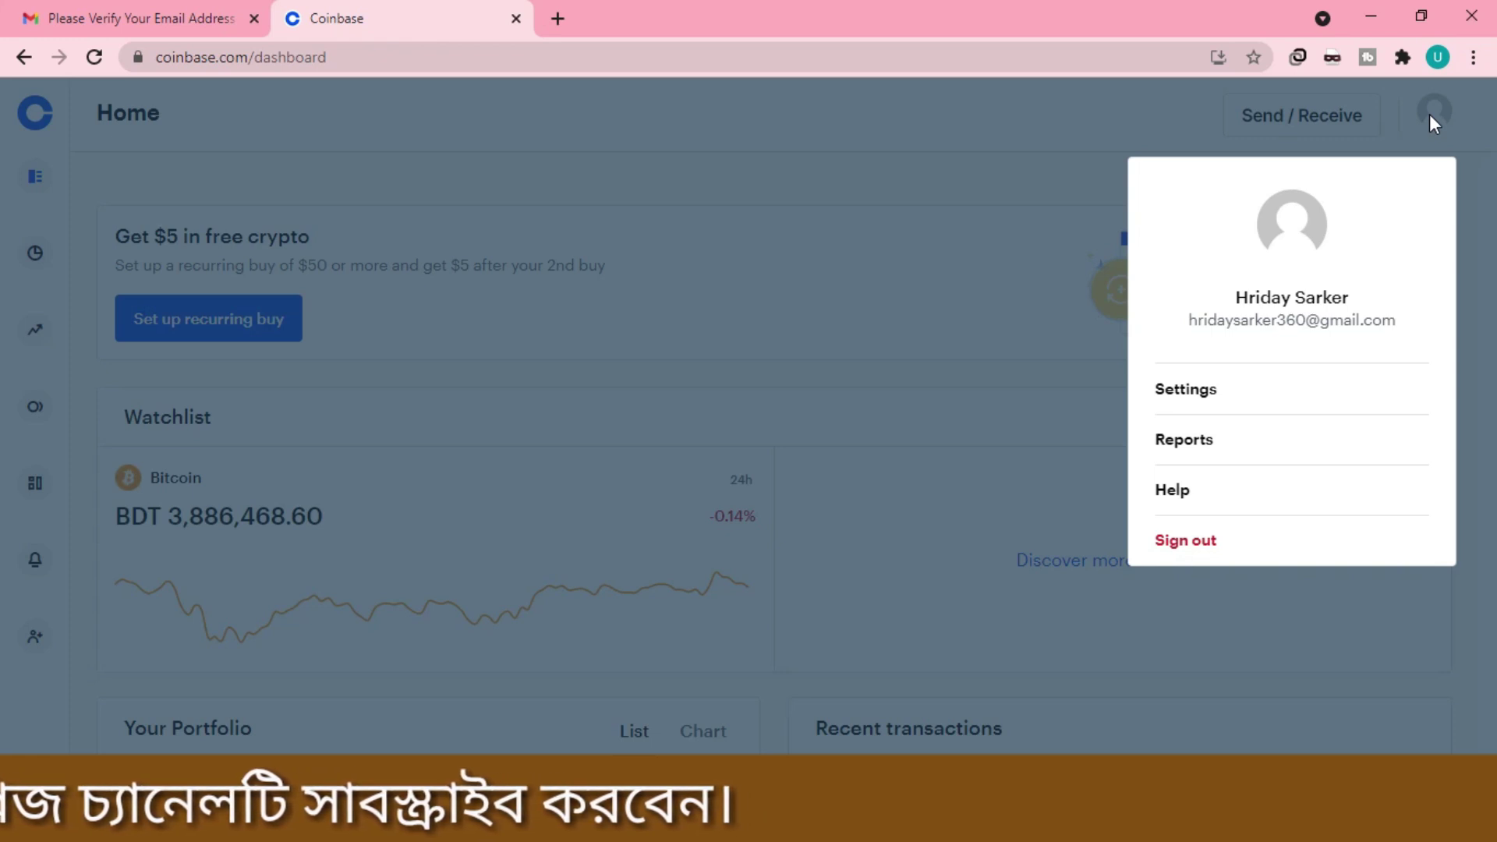
# - Go to Settings and scroll the Profile tab down to the Personal Details form
pyautogui.click(1186, 395)
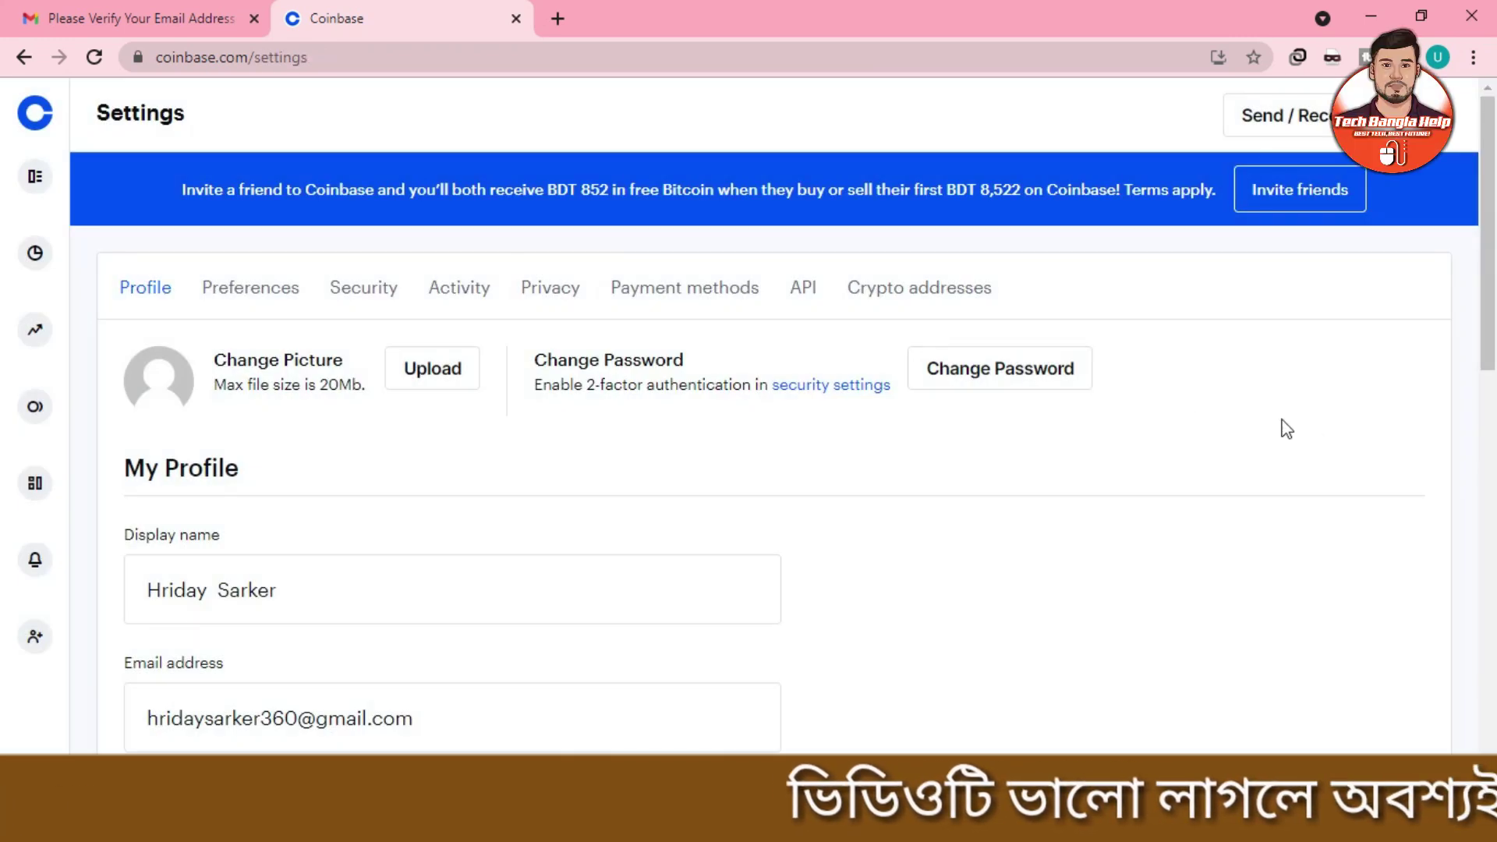
pyautogui.scroll(-3, 231, 431)
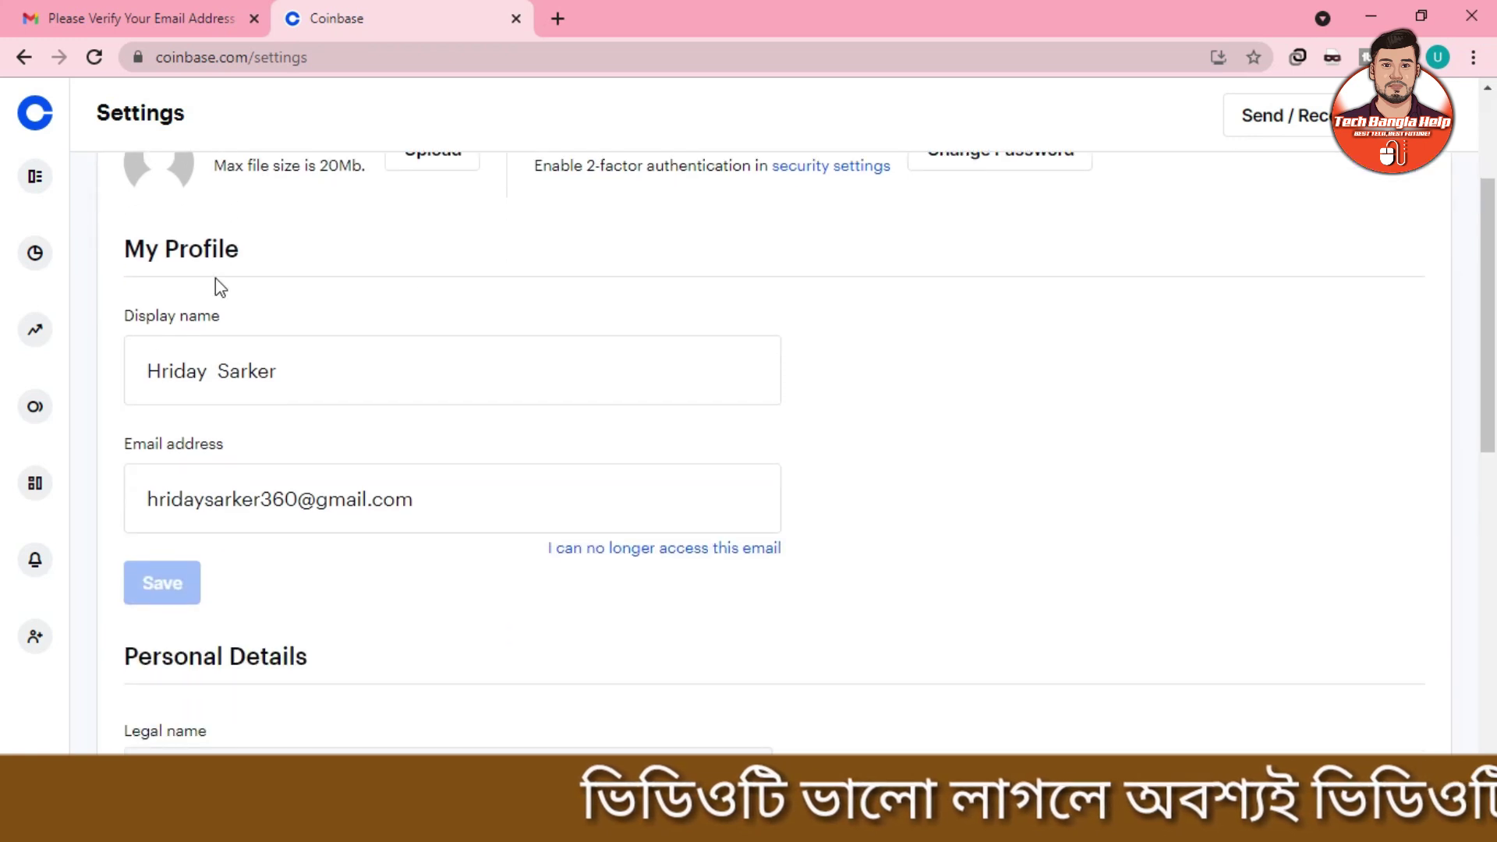
pyautogui.scroll(3, 987, 524)
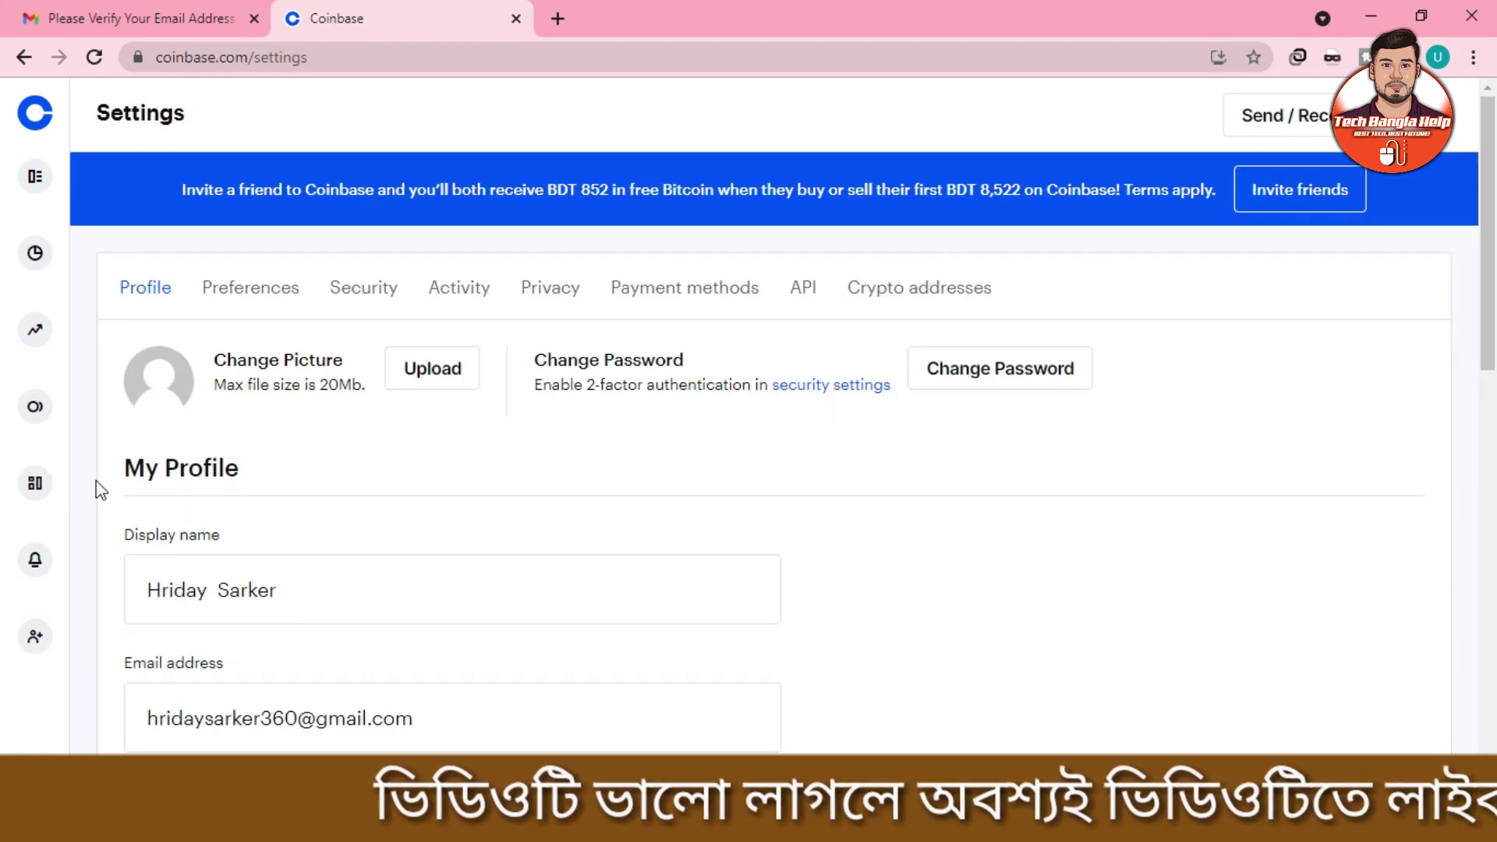
pyautogui.scroll(-1, 343, 451)
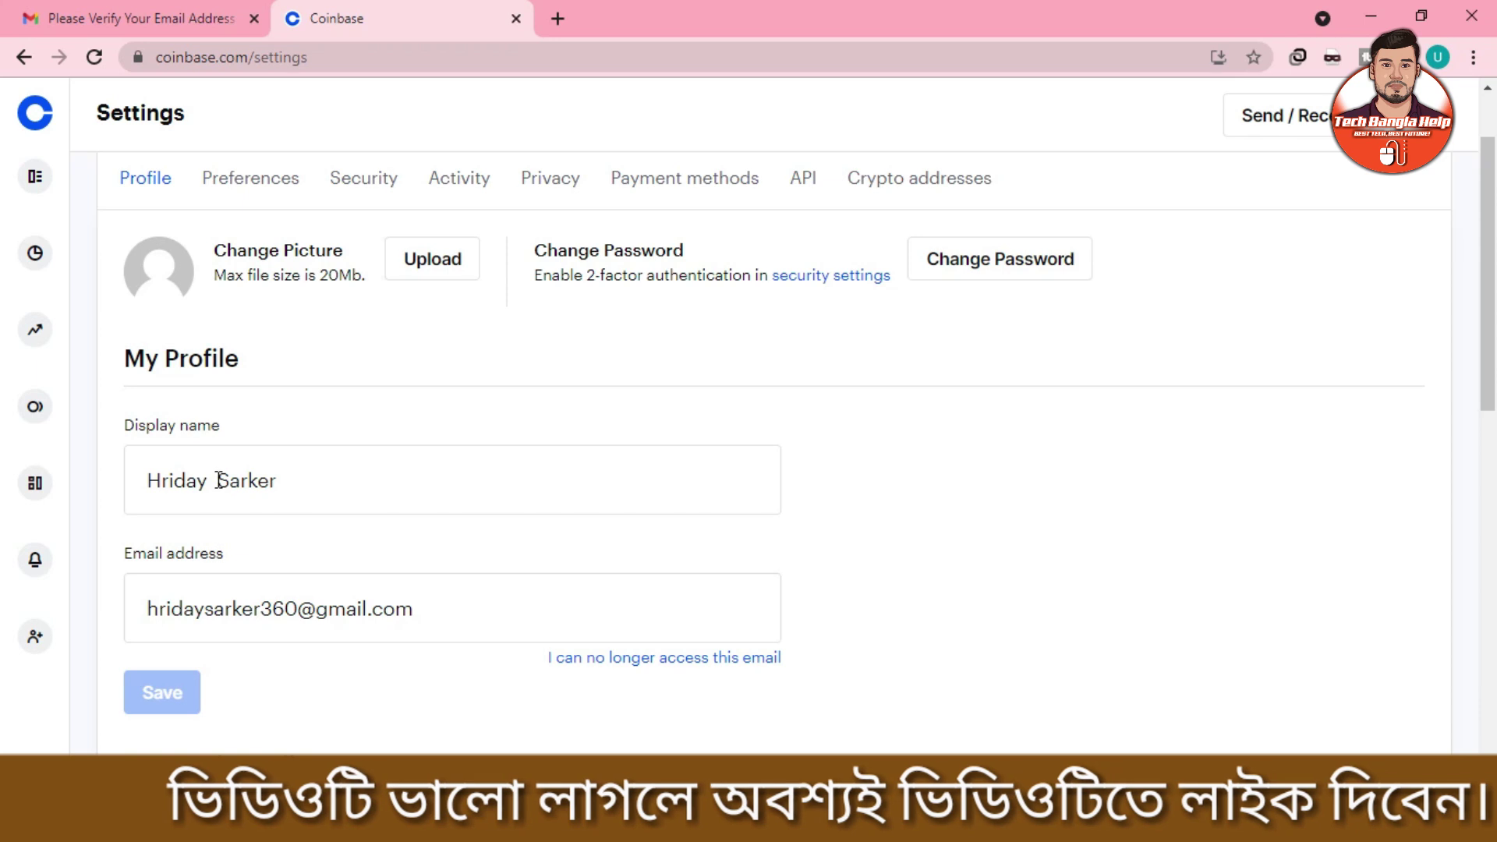
pyautogui.scroll(-1, 332, 515)
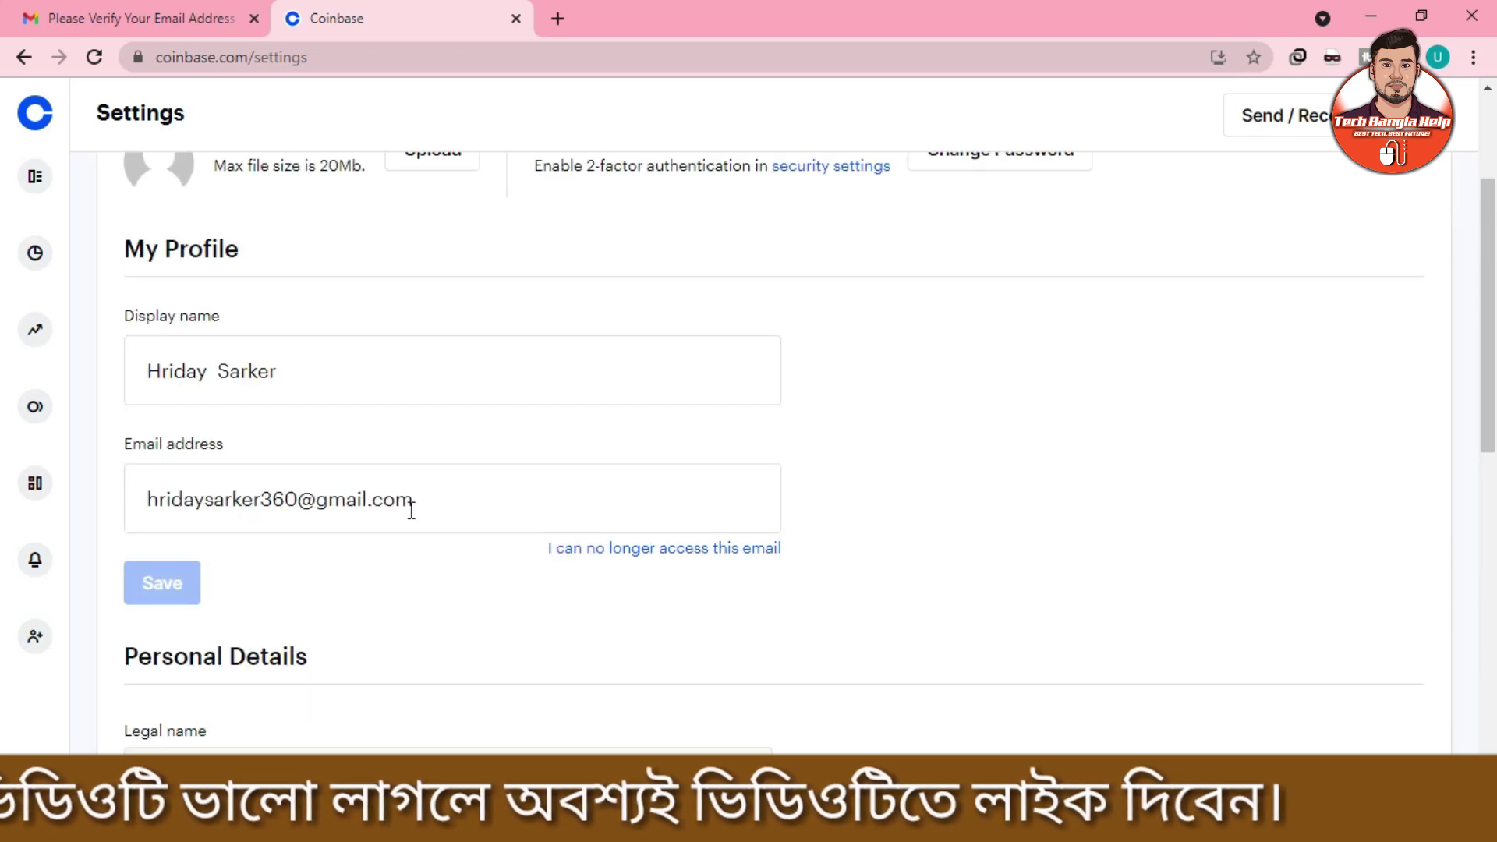
pyautogui.scroll(-2, 411, 509)
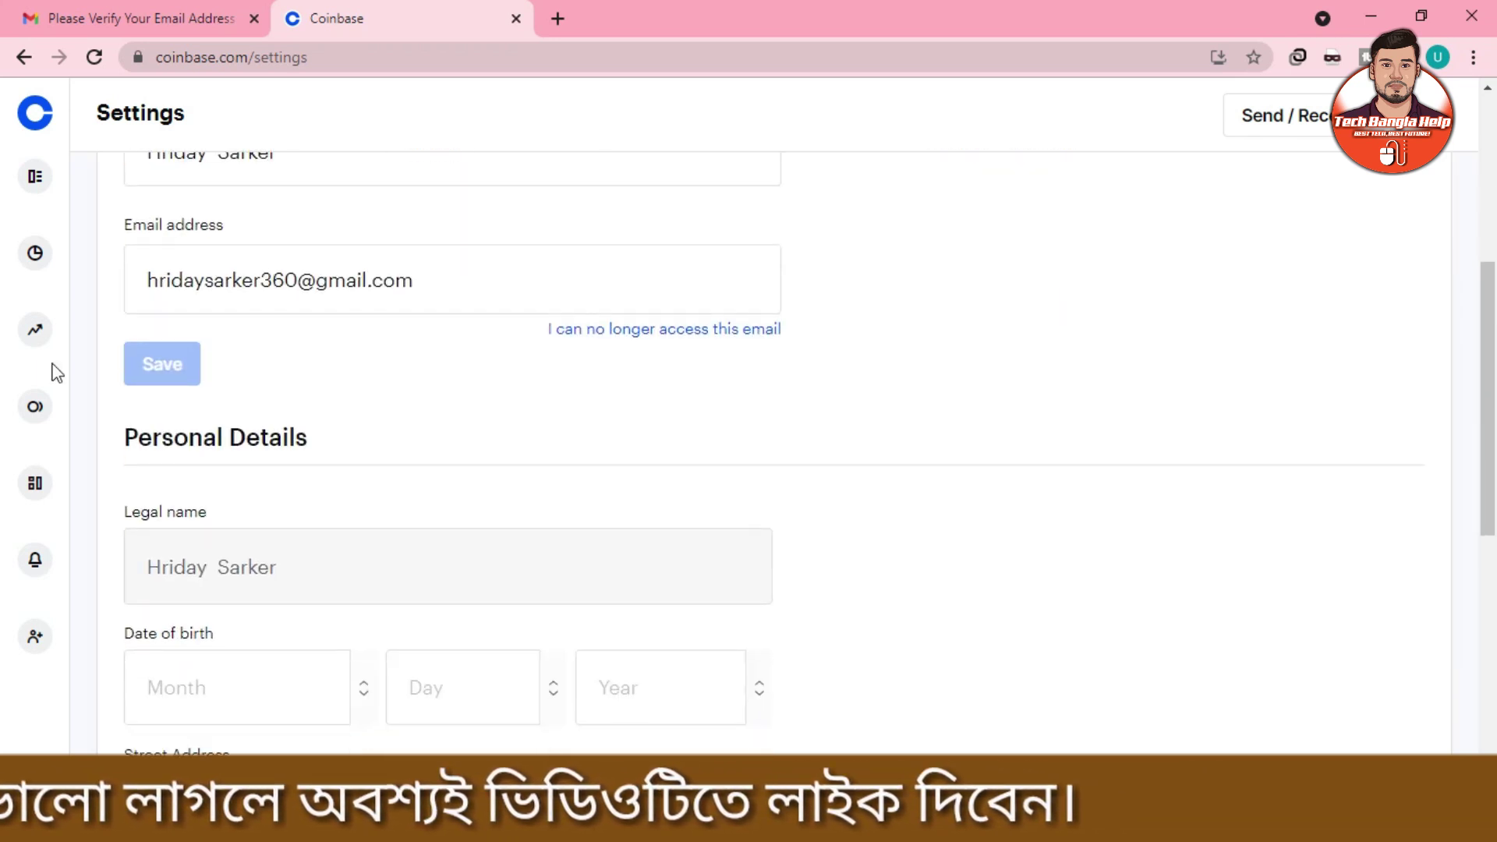
pyautogui.moveTo(126, 441); pyautogui.dragTo(371, 458)
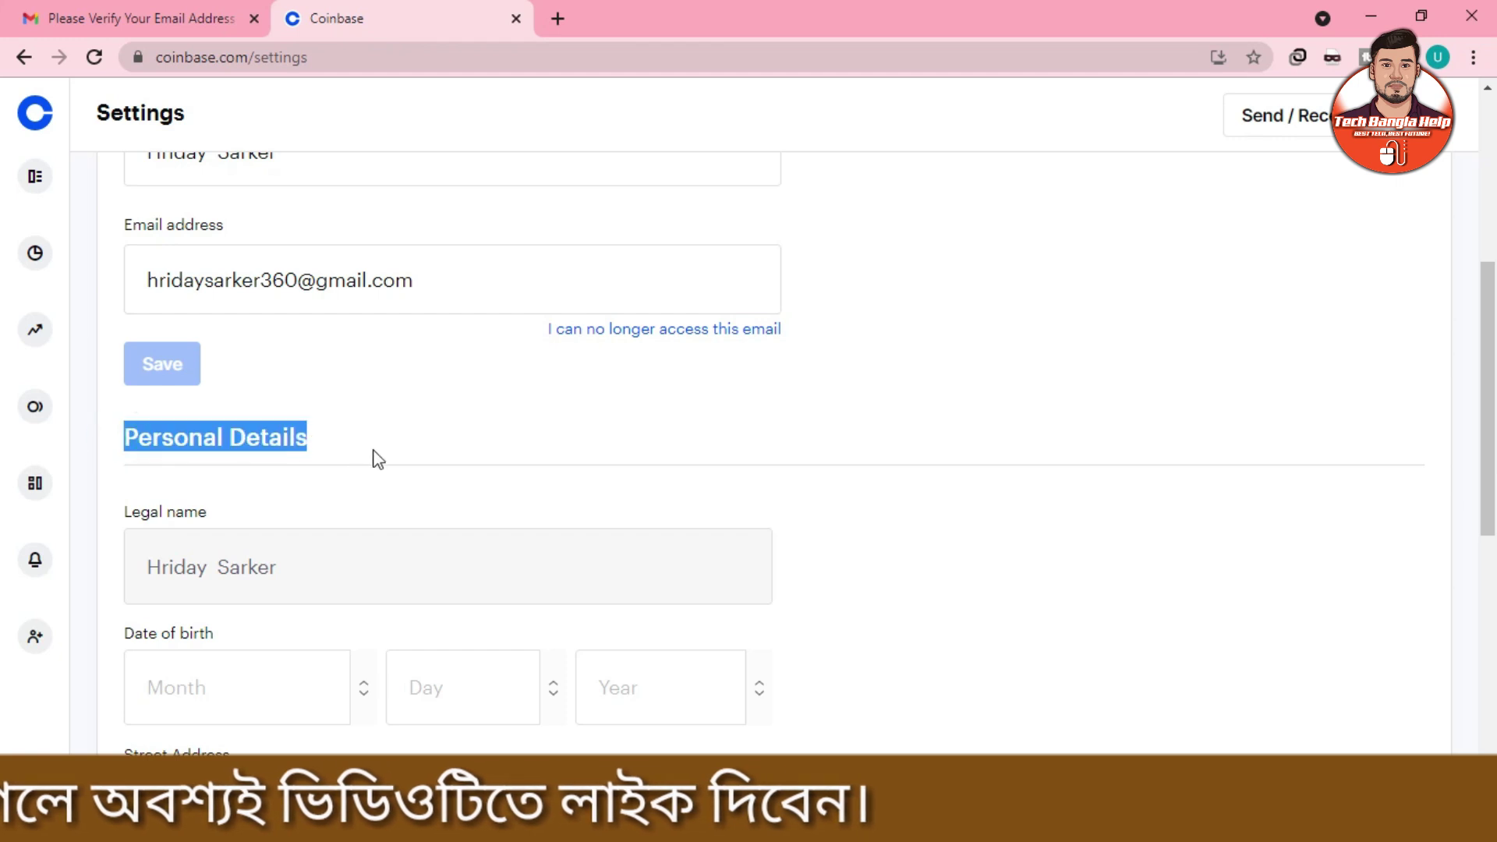
pyautogui.scroll(-2, 371, 457)
pyautogui.scroll(-3, 318, 515)
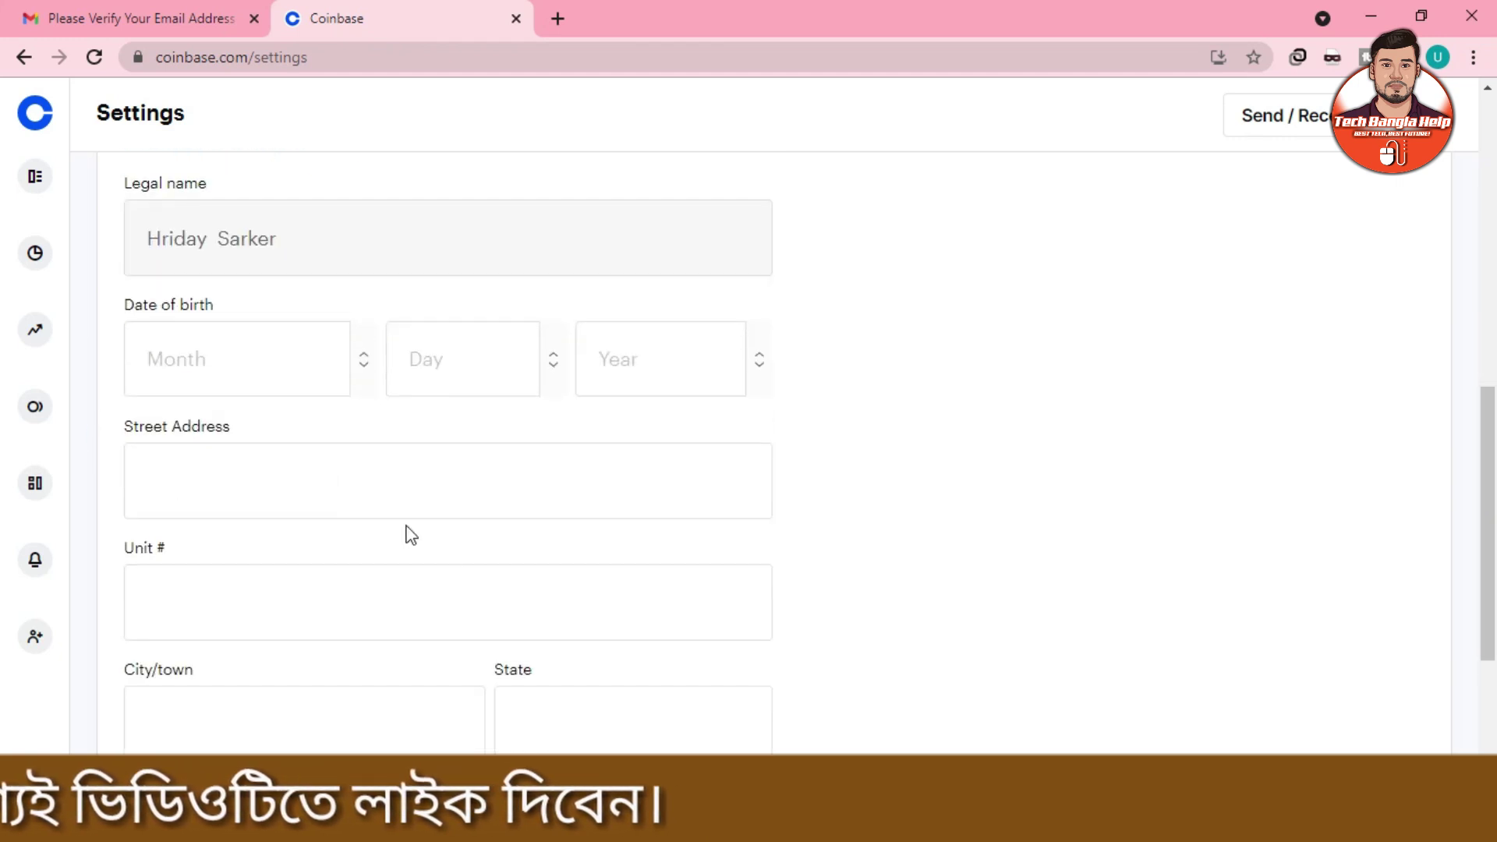
pyautogui.scroll(2, 939, 503)
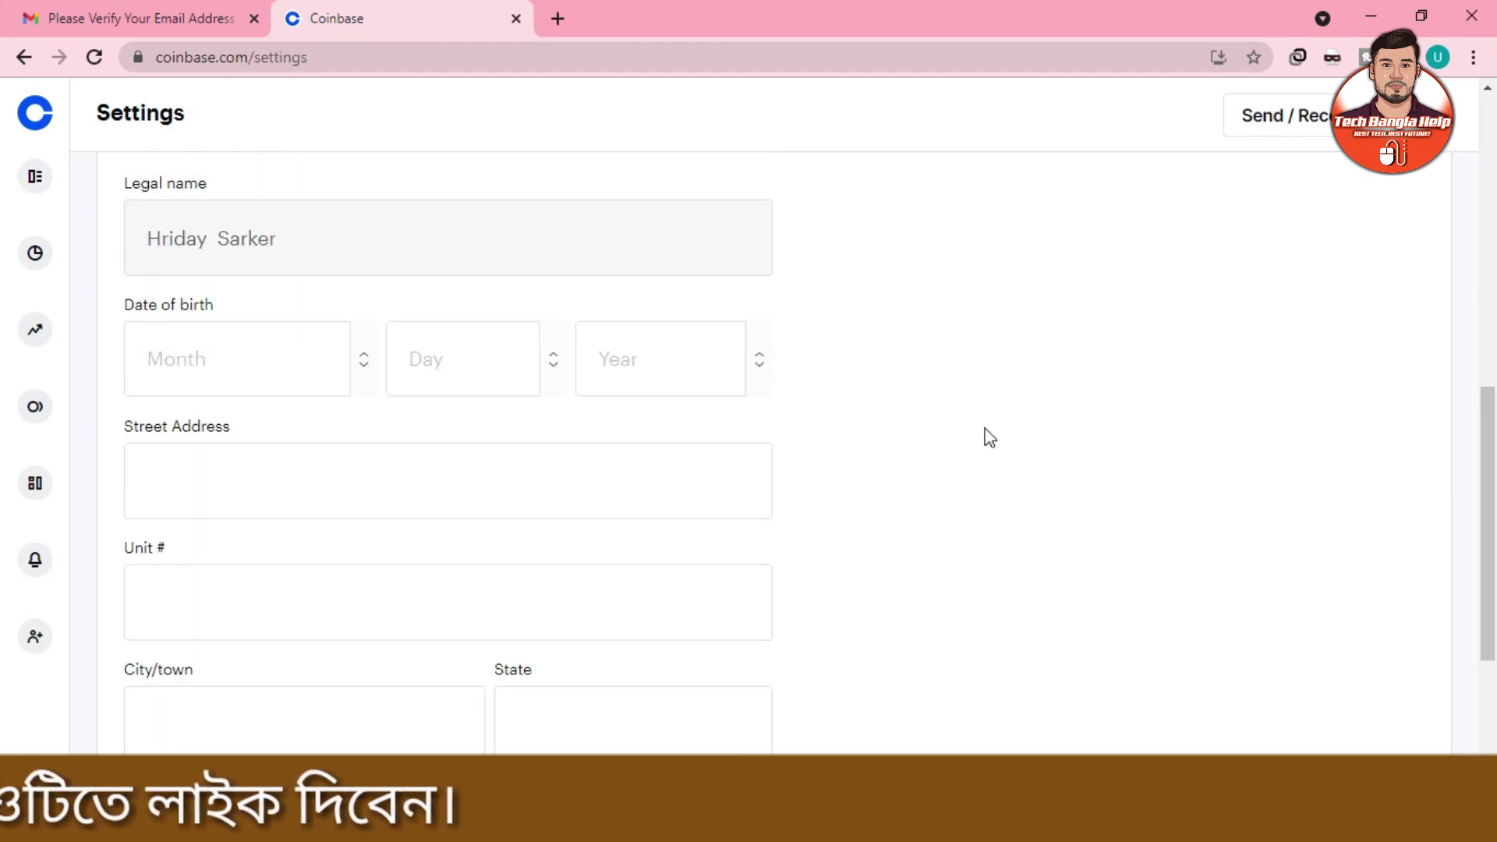
pyautogui.scroll(2, 975, 437)
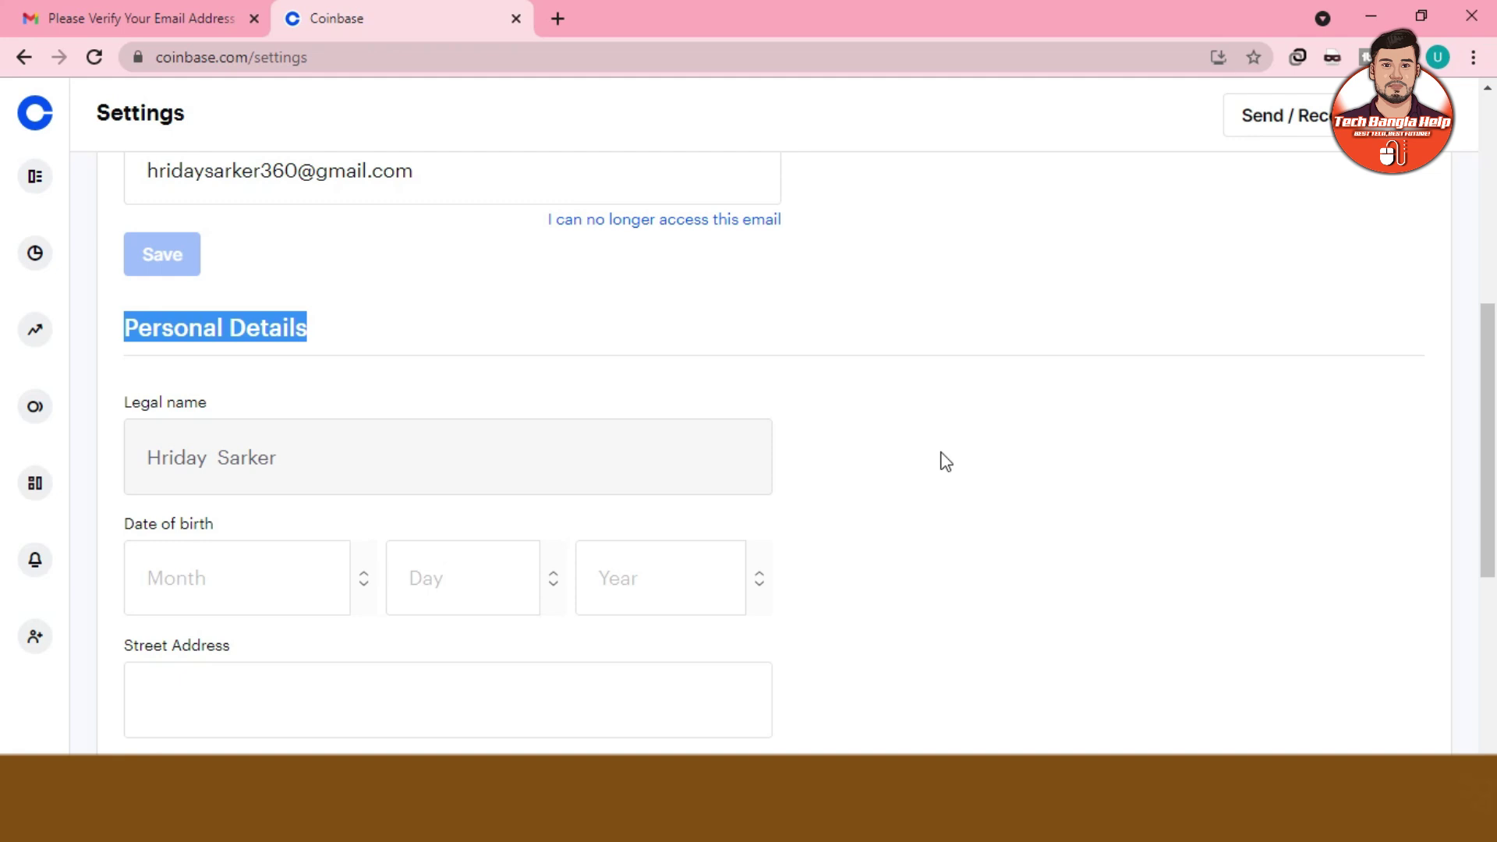
pyautogui.scroll(-3, 190, 484)
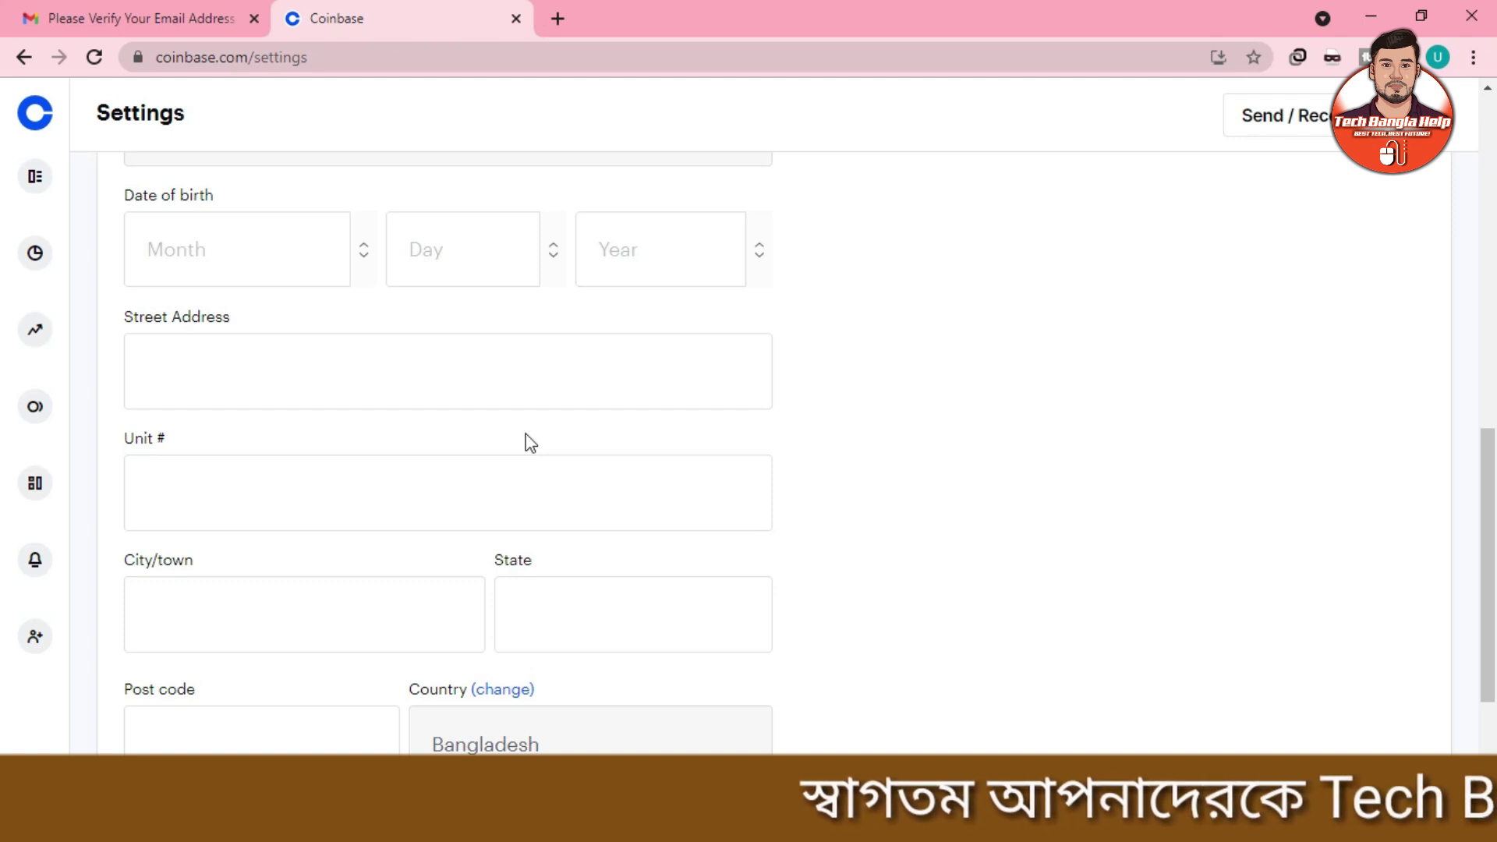
pyautogui.scroll(2, 531, 443)
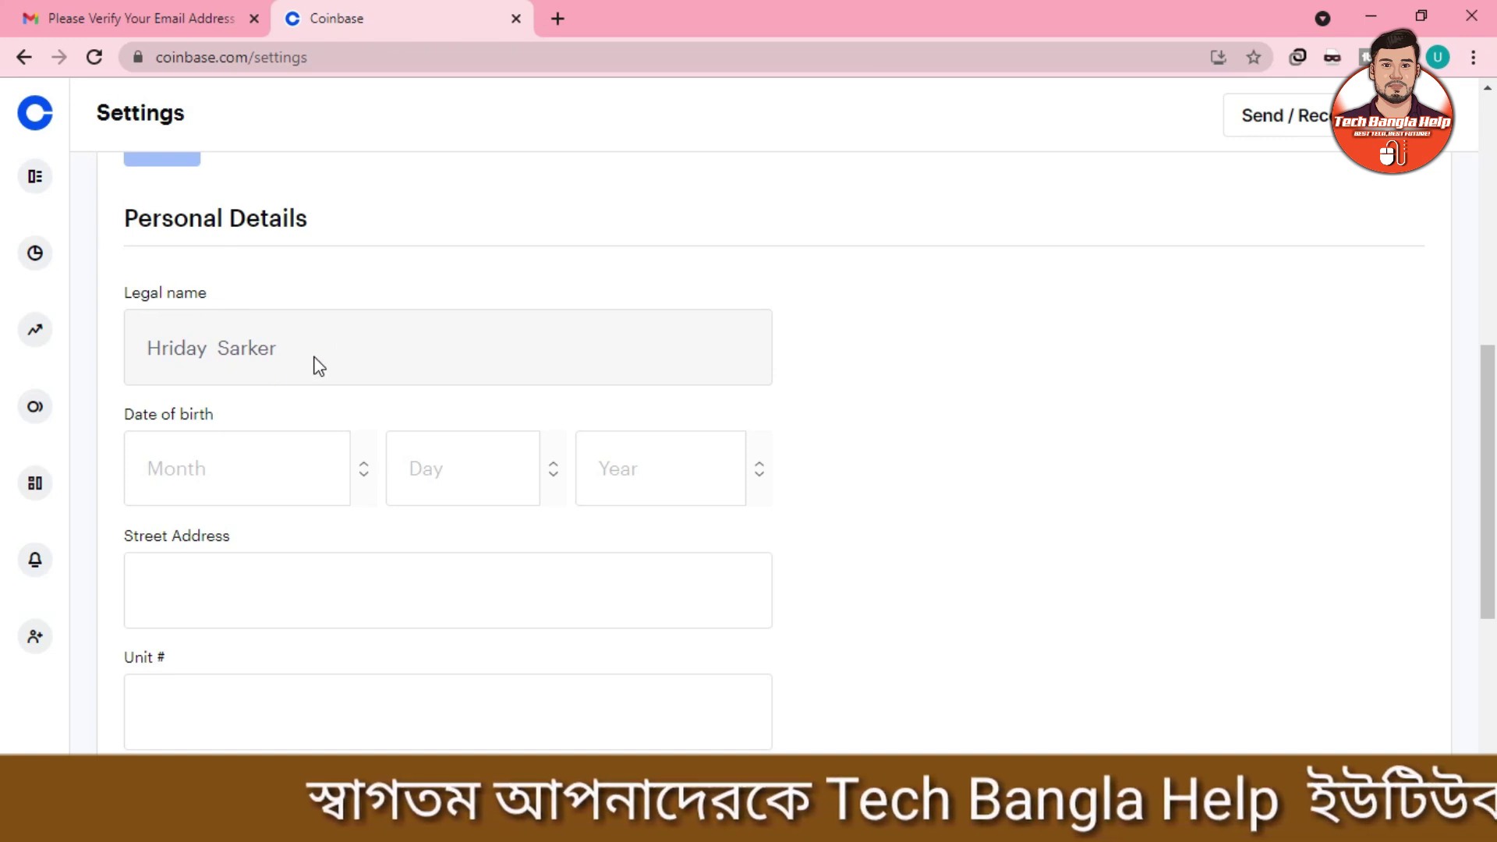
pyautogui.scroll(-1, 318, 365)
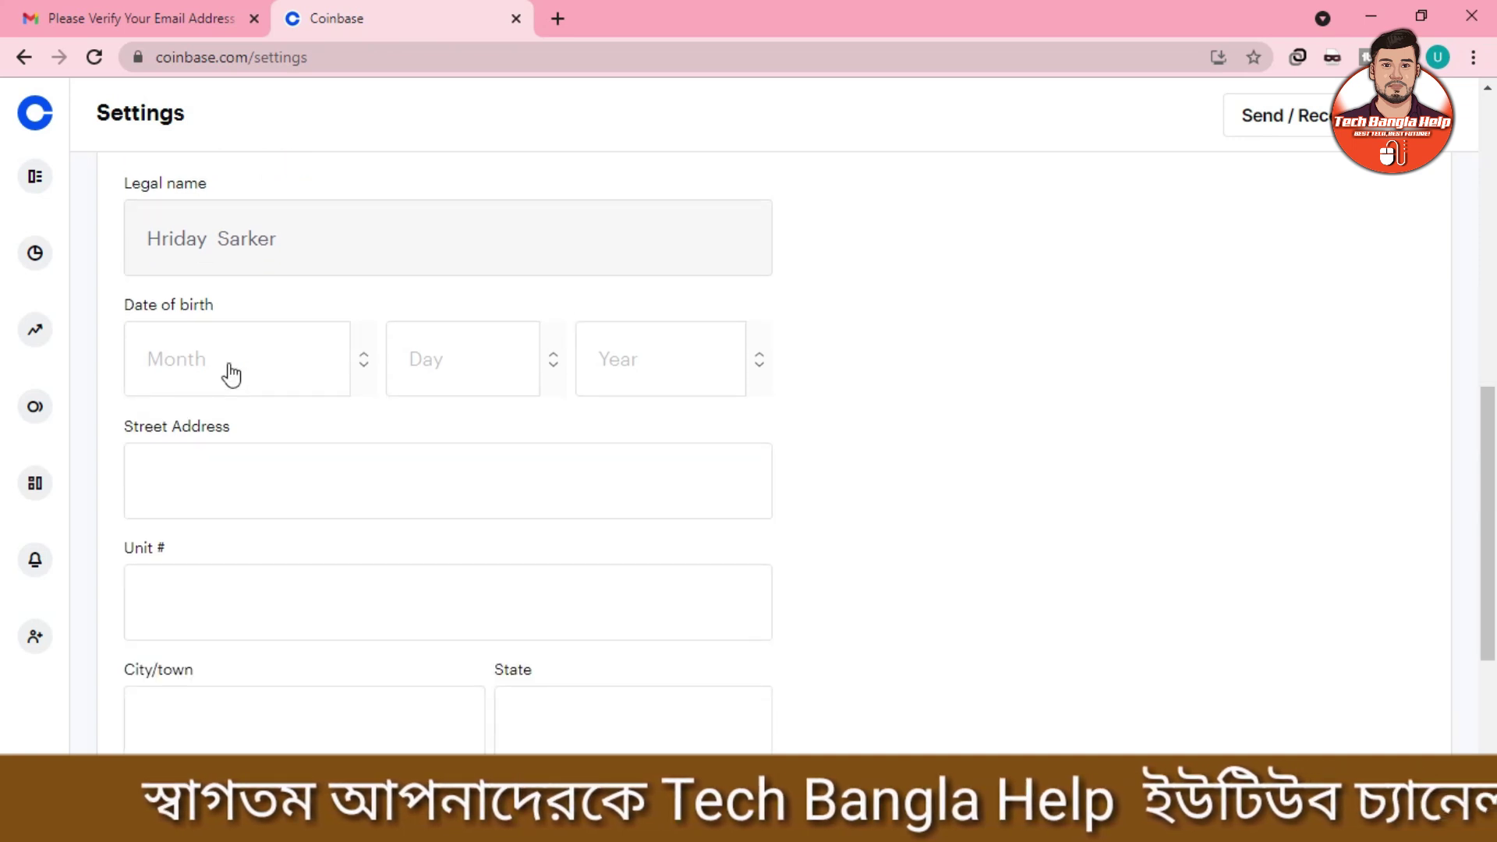
pyautogui.click(231, 374)
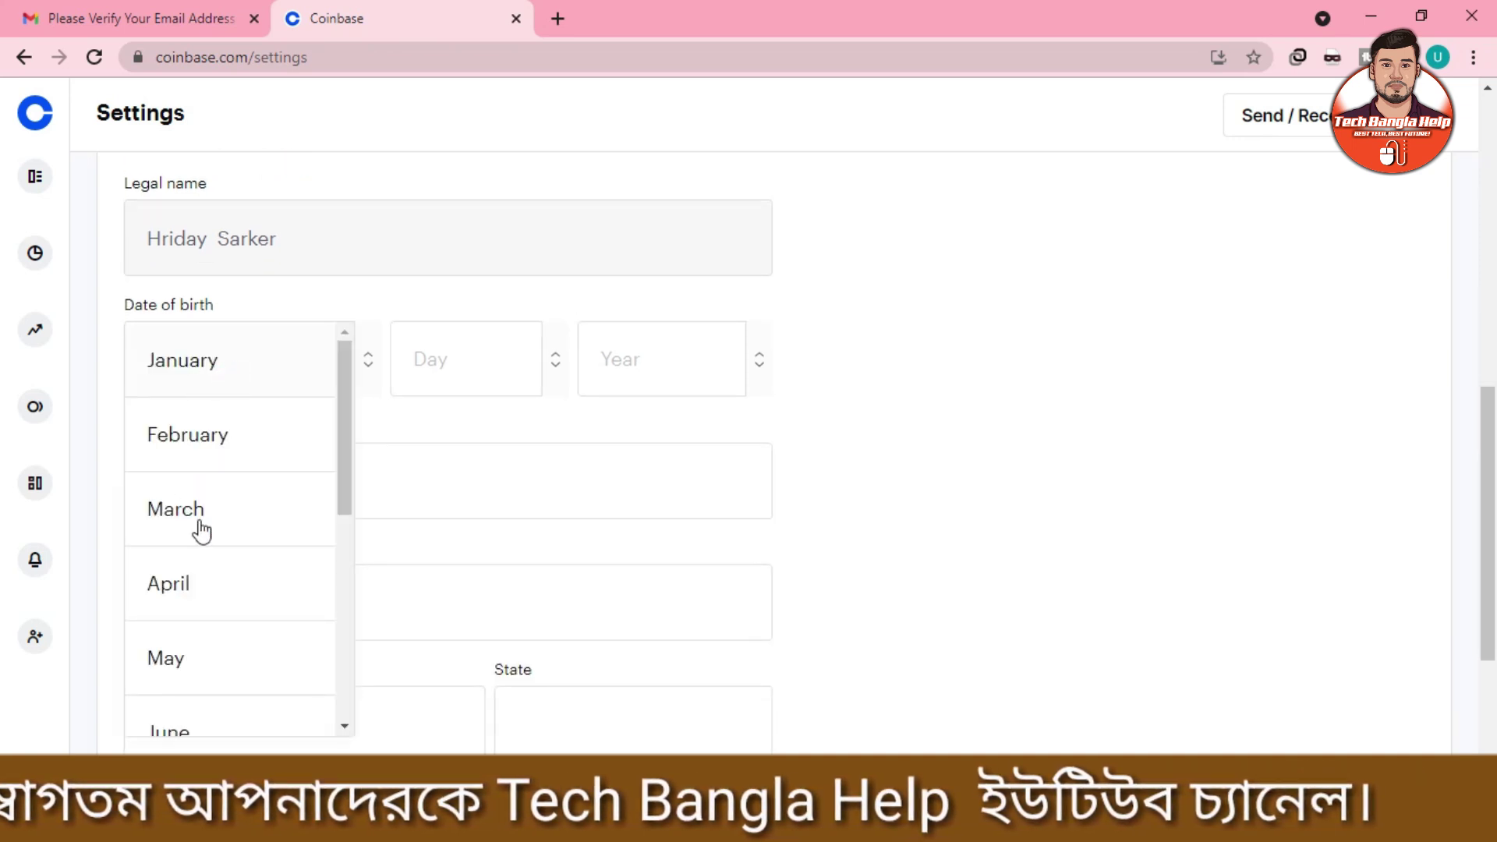
pyautogui.click(186, 437)
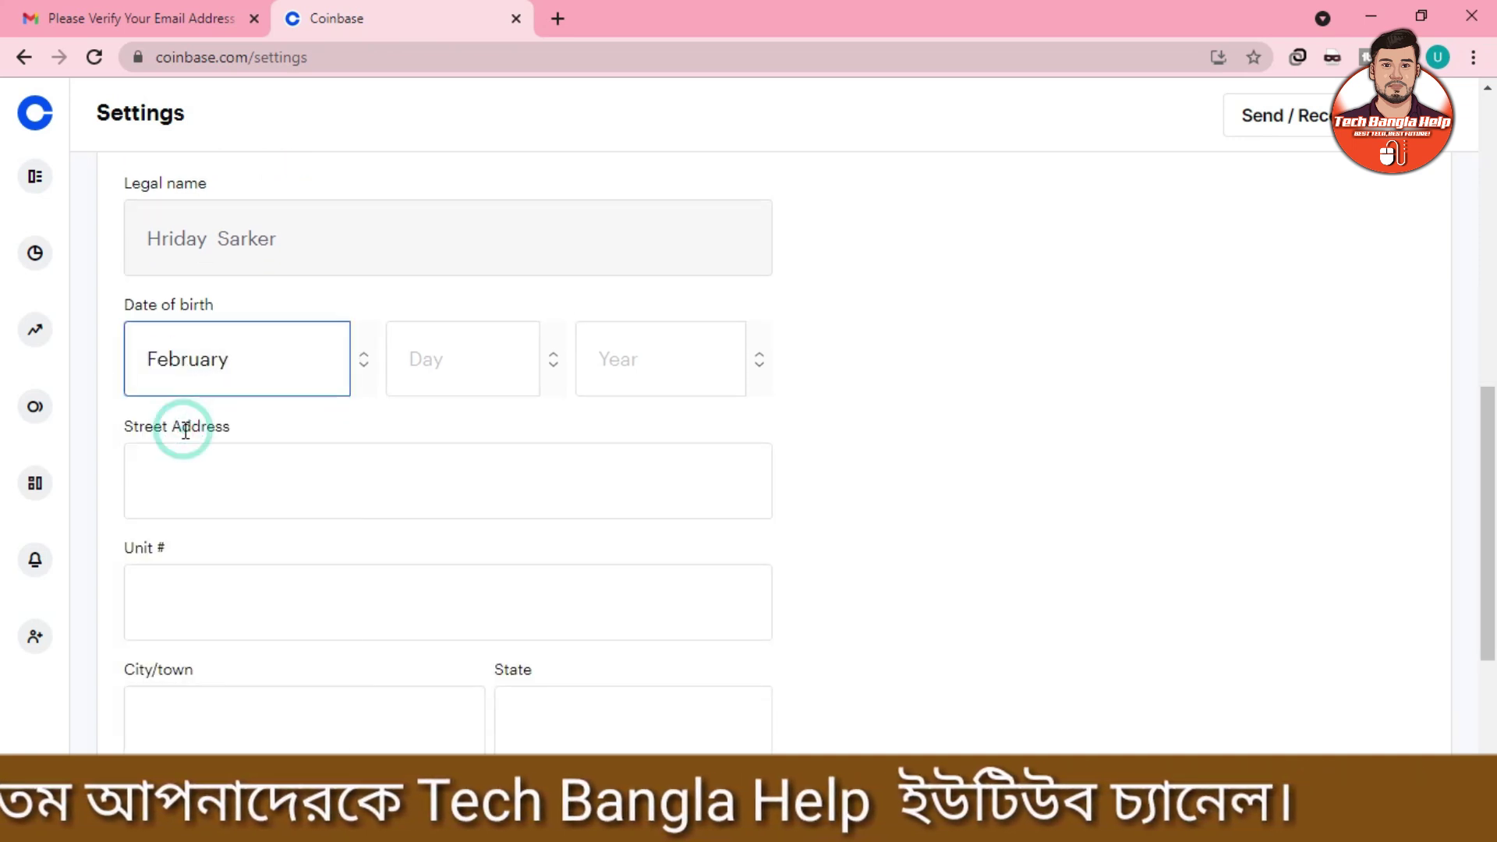
pyautogui.click(452, 378)
pyautogui.click(404, 363)
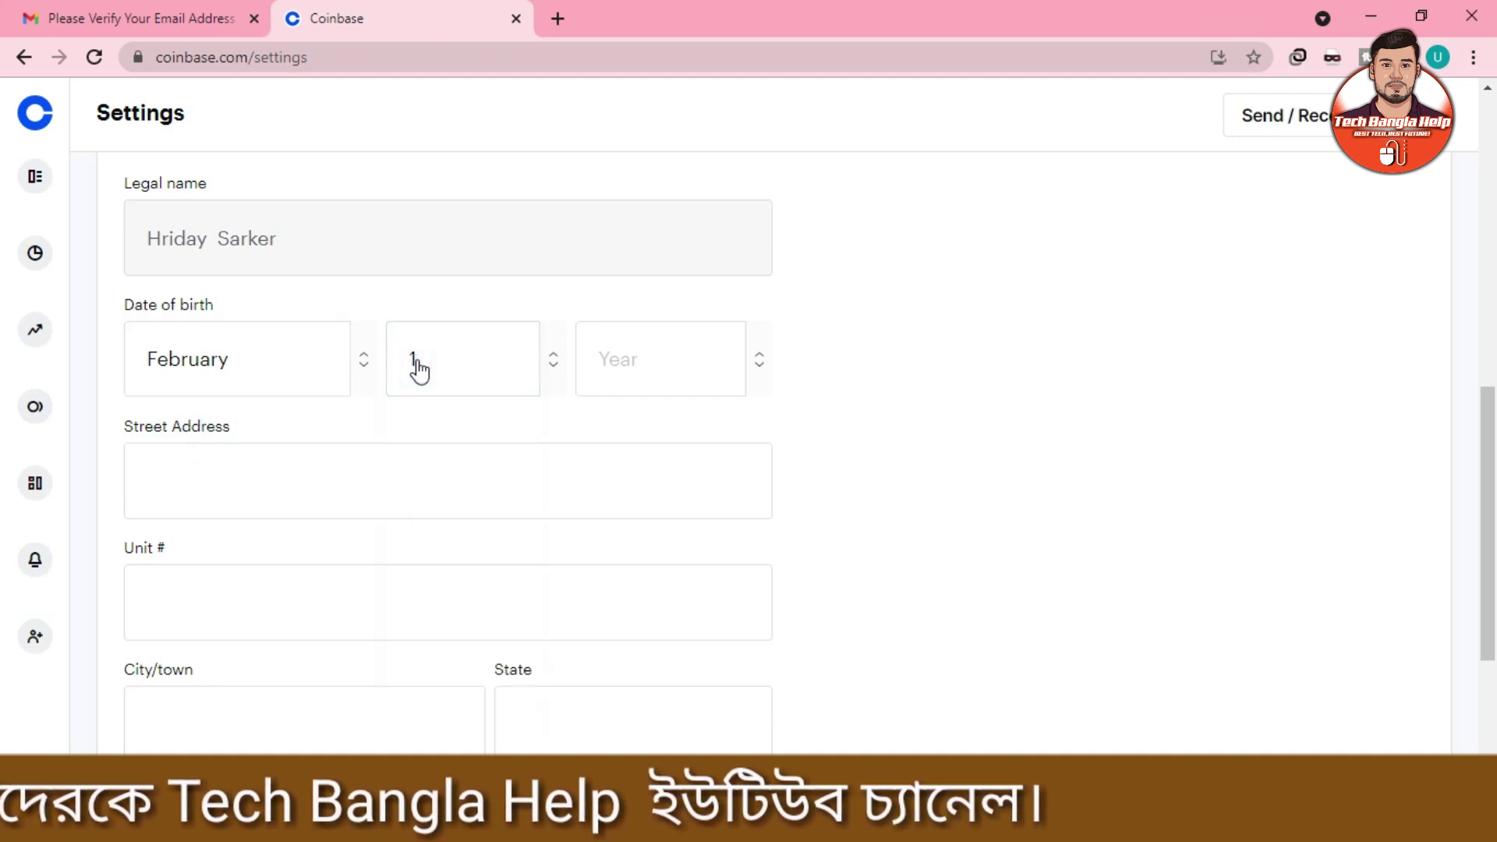
pyautogui.click(677, 360)
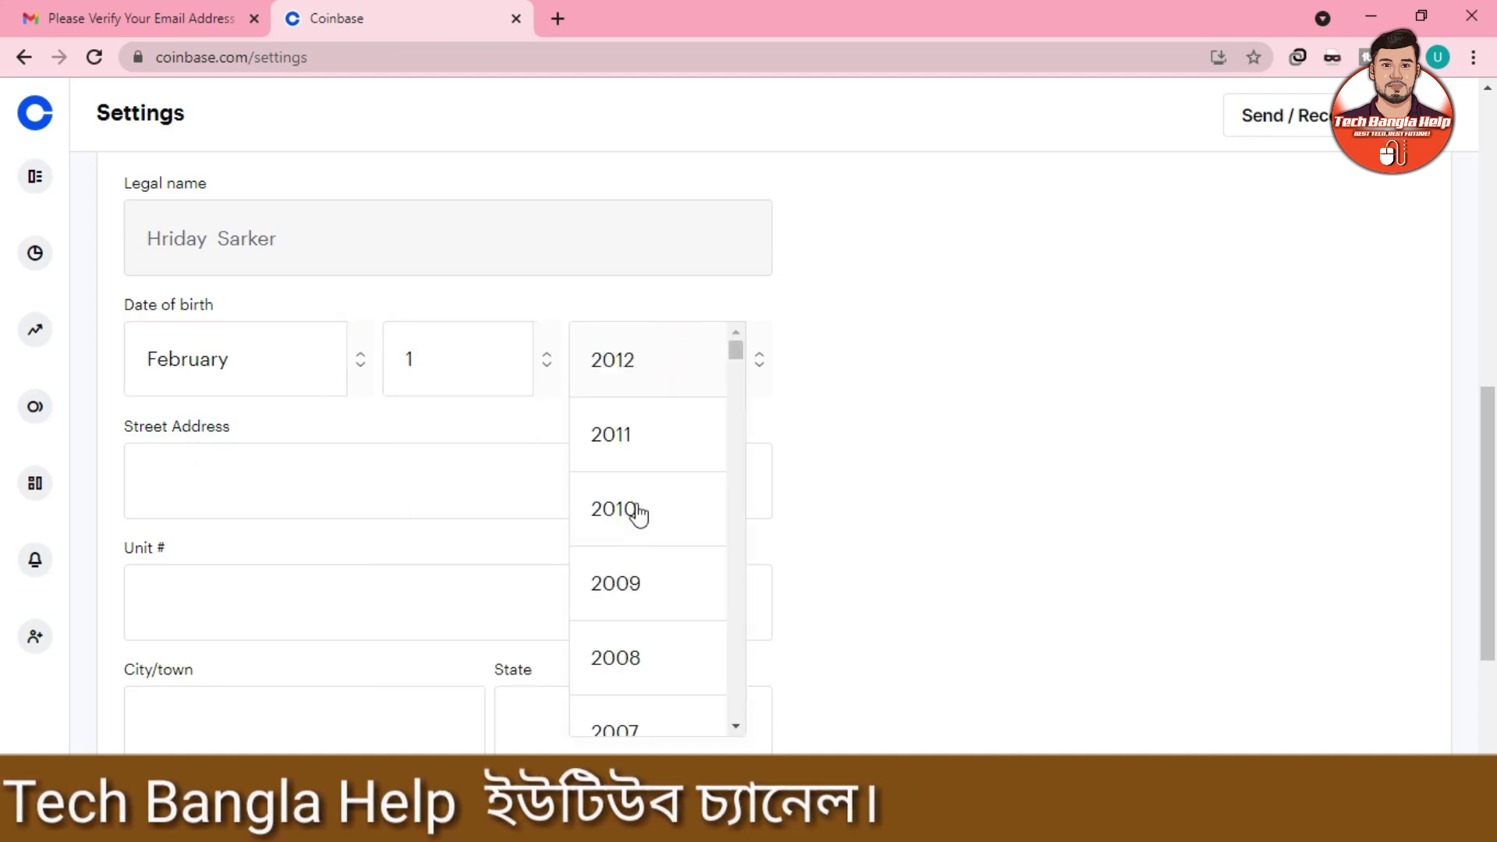
pyautogui.scroll(-5, 634, 546)
pyautogui.scroll(-5, 631, 618)
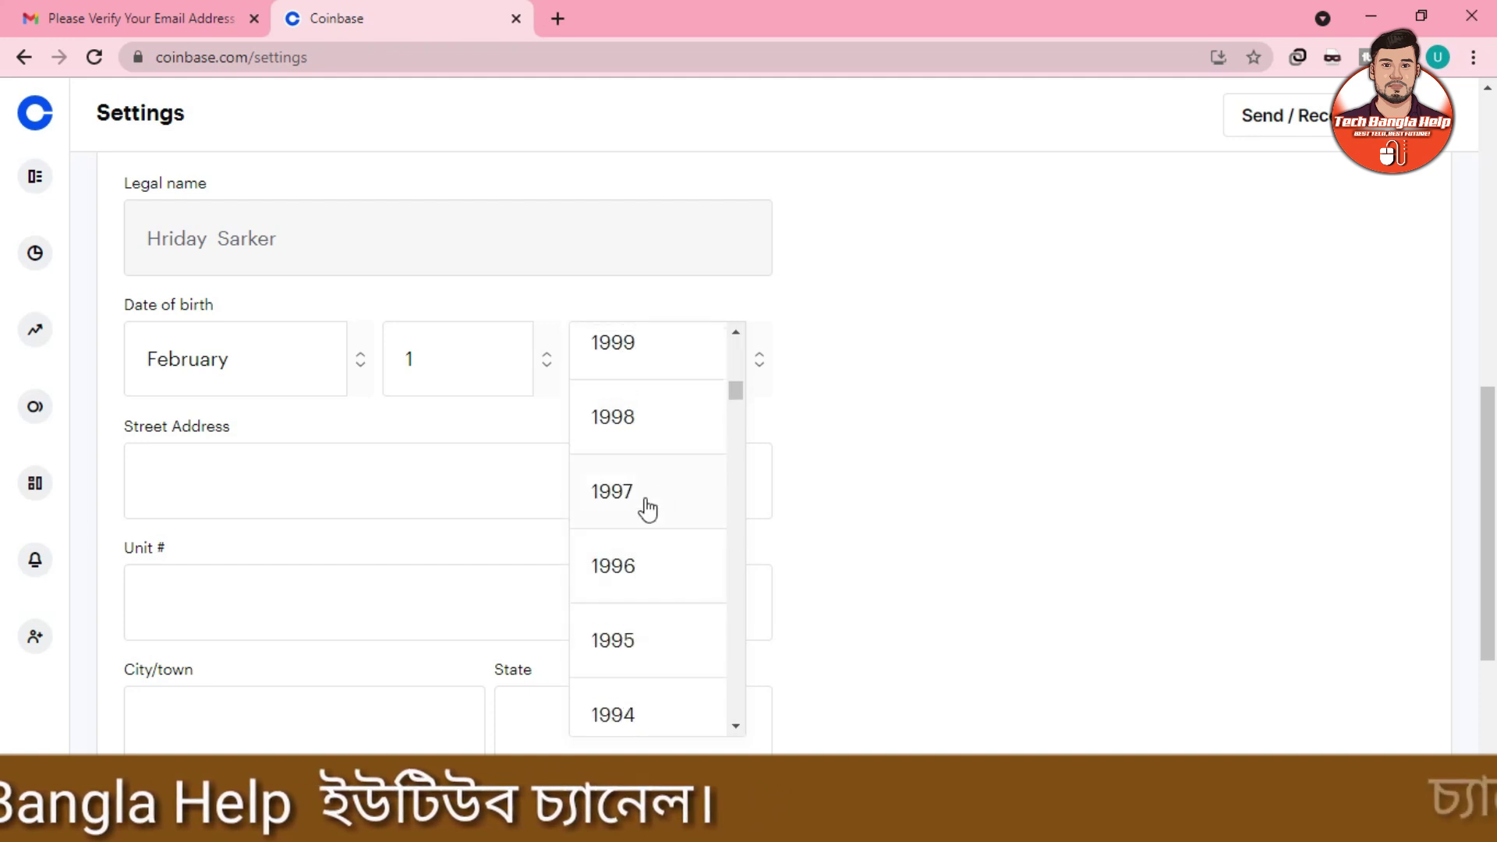
pyautogui.click(653, 480)
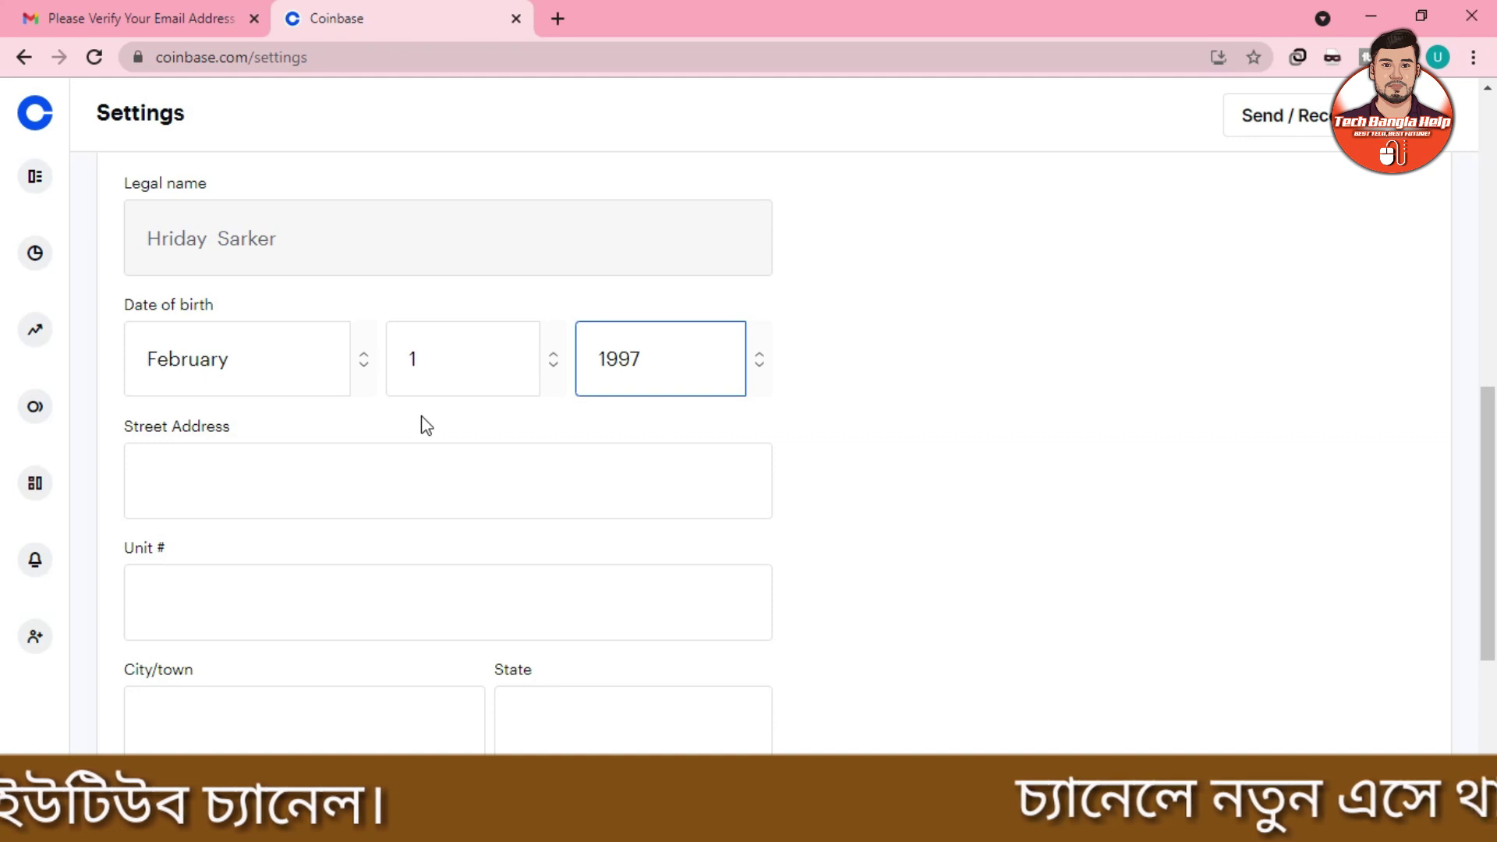
# - Fill in the street address in the Personal Details form
pyautogui.click(147, 490)
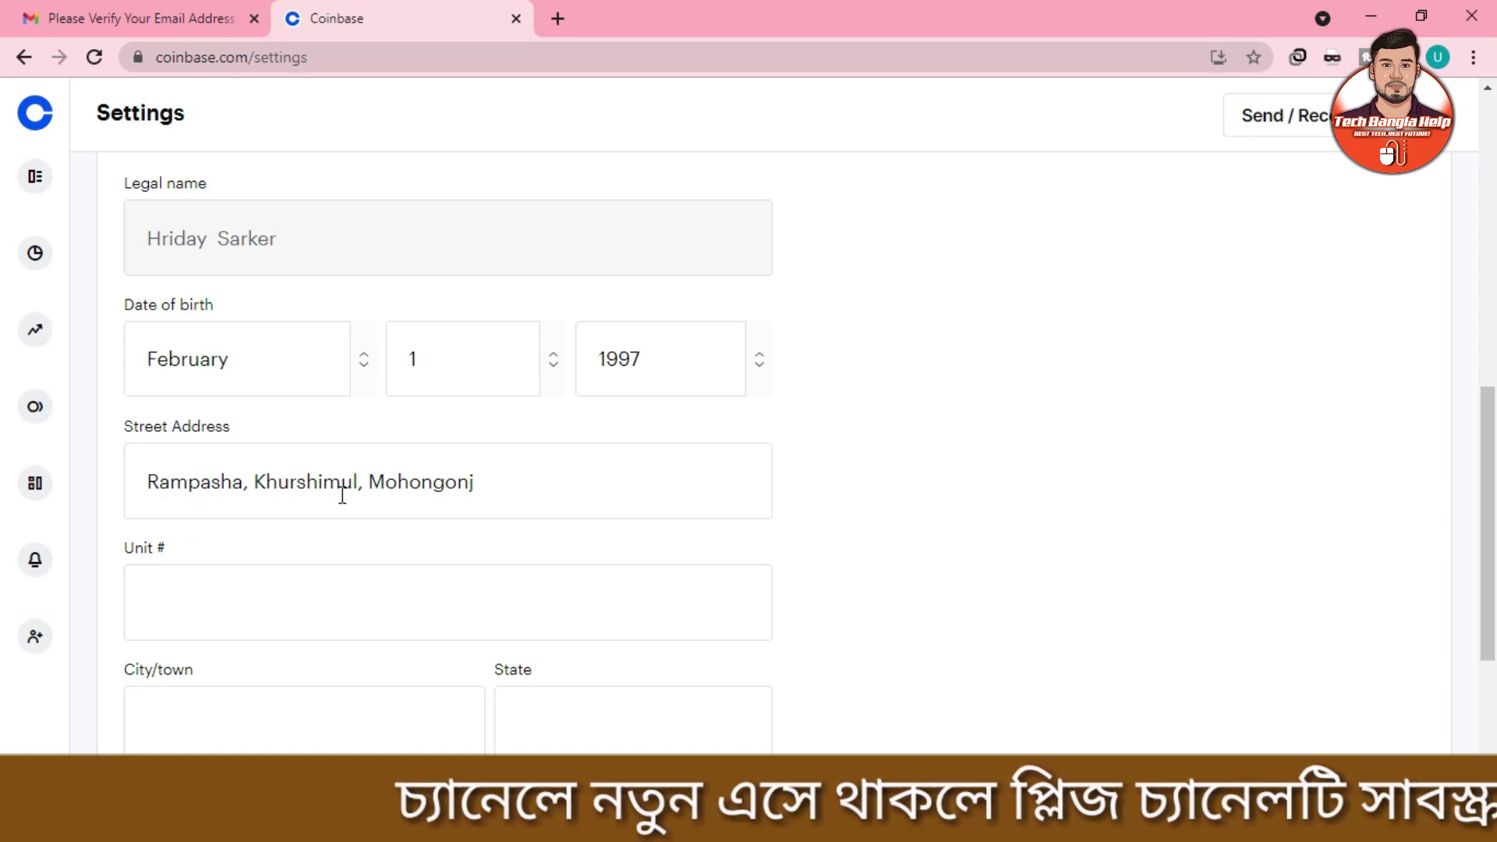
pyautogui.click(556, 479)
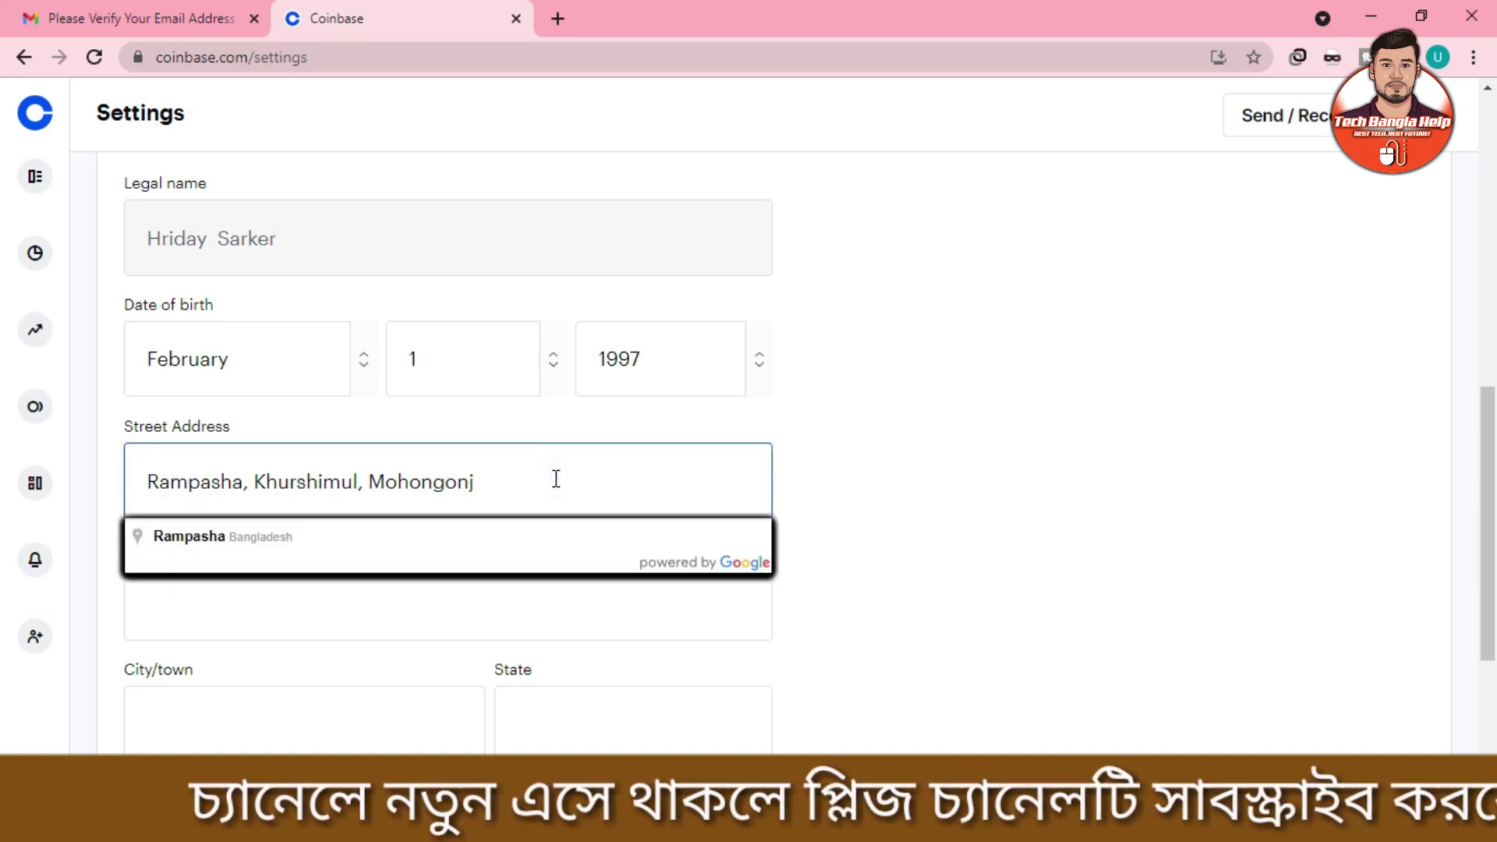
pyautogui.click(164, 478)
pyautogui.click(303, 487)
pyautogui.click(457, 490)
pyautogui.scroll(-3, 180, 445)
pyautogui.click(196, 404)
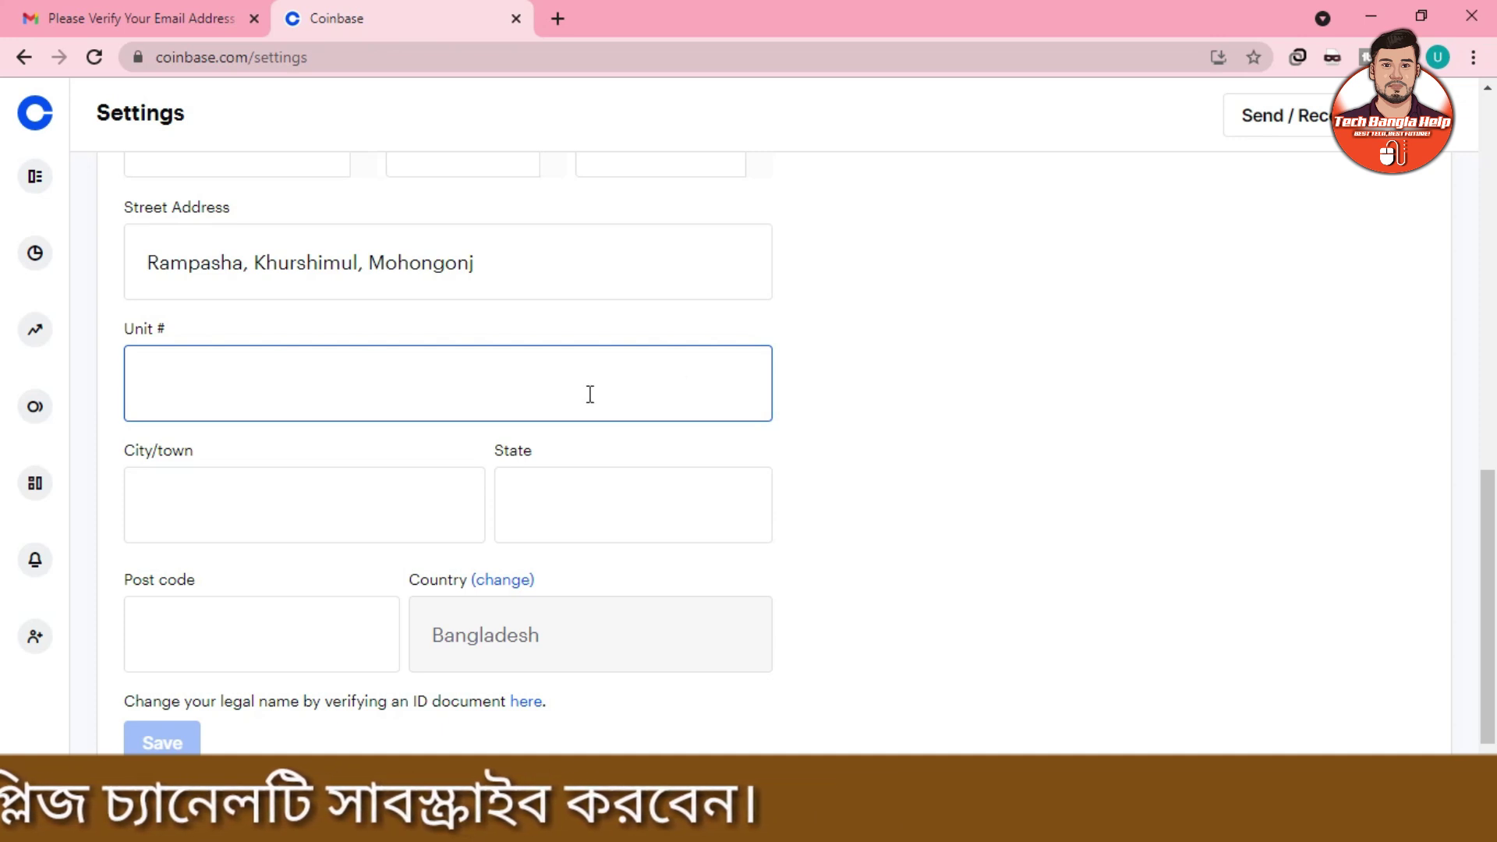
pyautogui.click(189, 508)
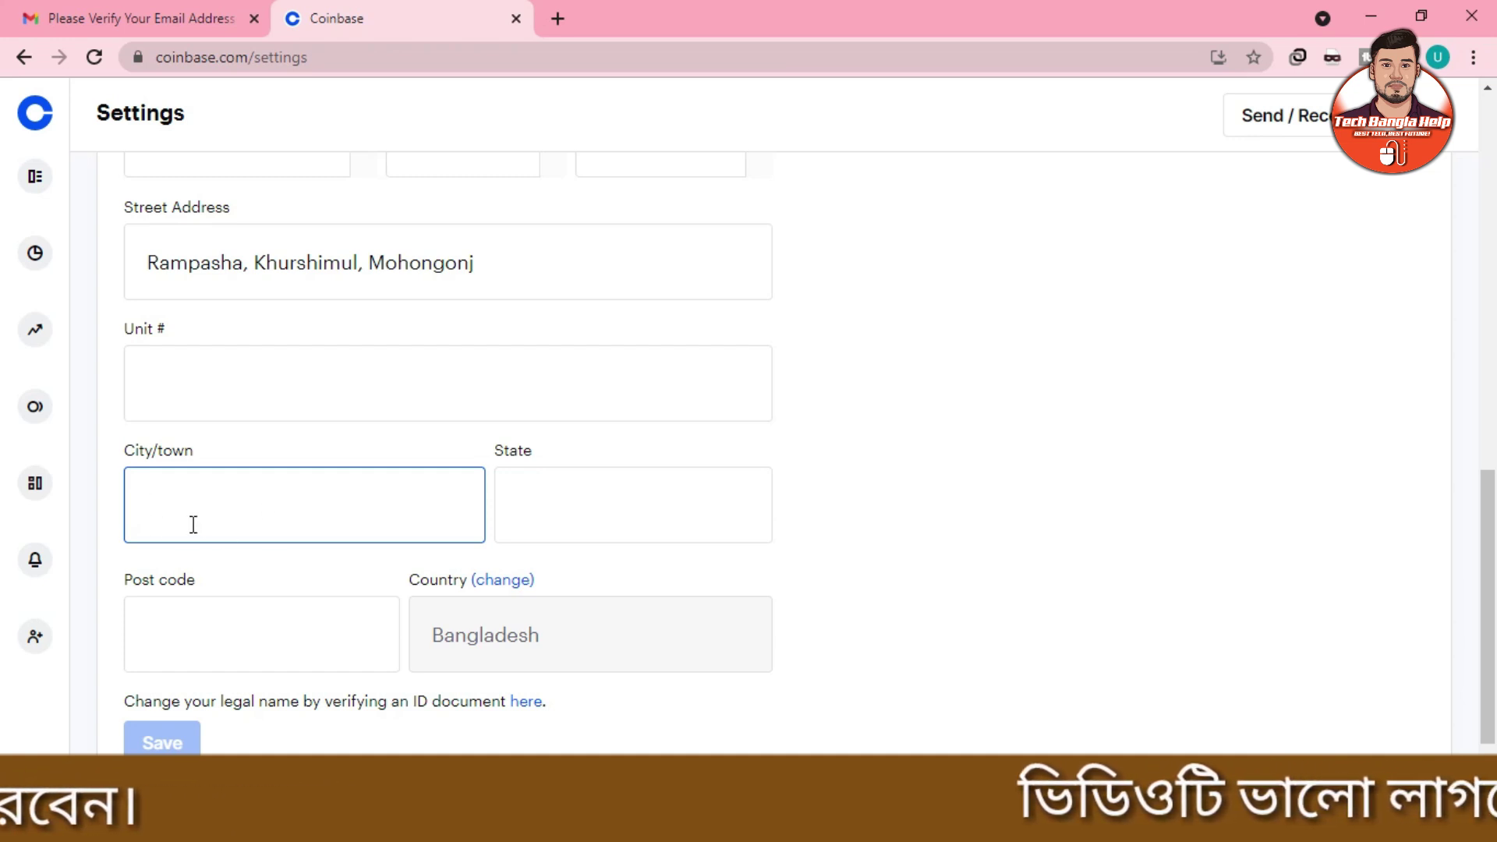
# - Enter the home address's city, state and post code
pyautogui.write('Netrakona')
pyautogui.click(438, 502)
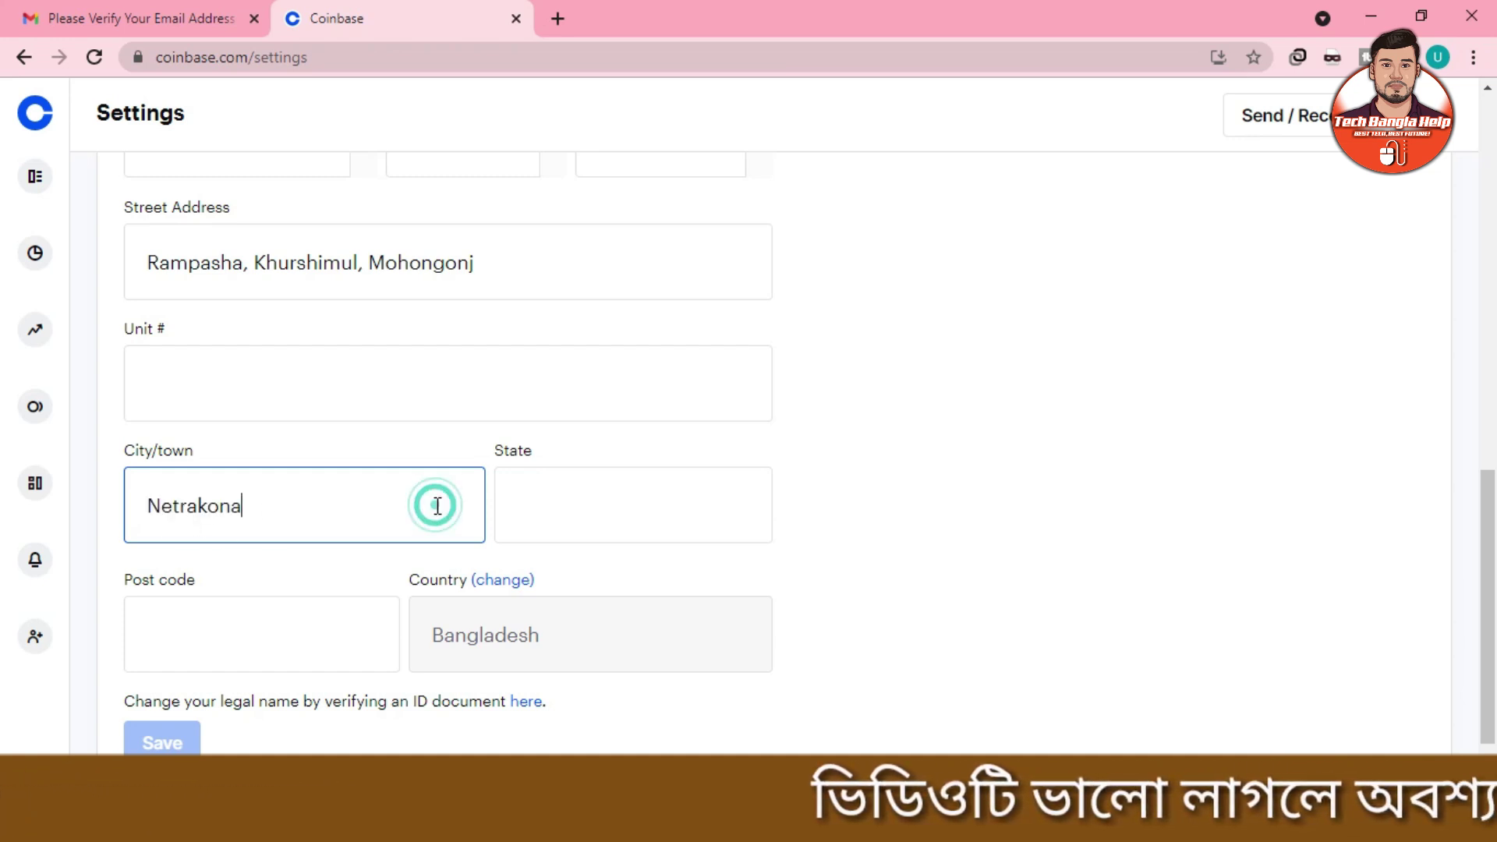
pyautogui.click(568, 505)
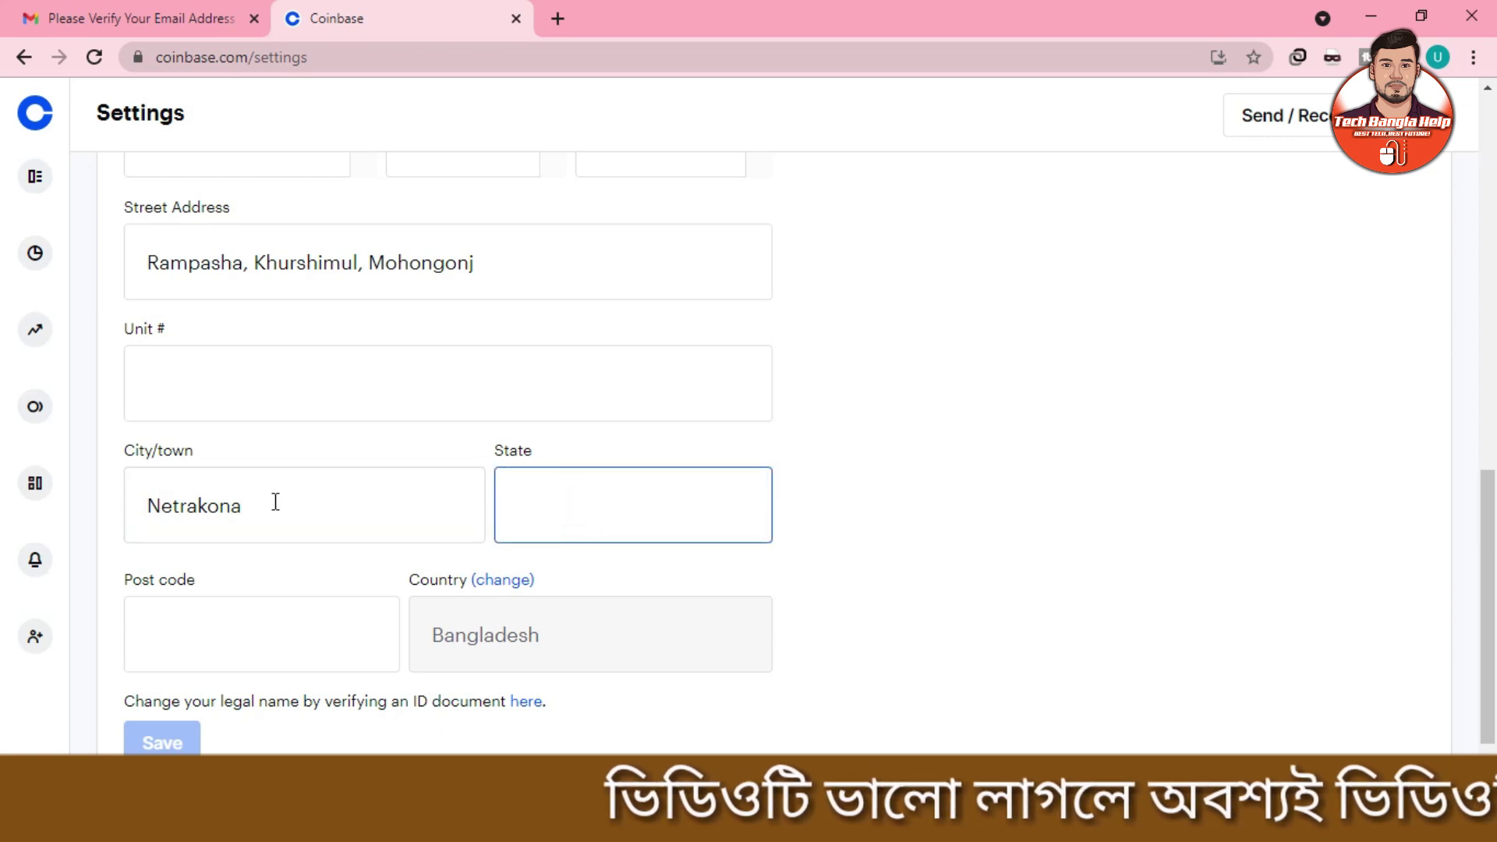
pyautogui.moveTo(150, 505); pyautogui.dragTo(264, 502)
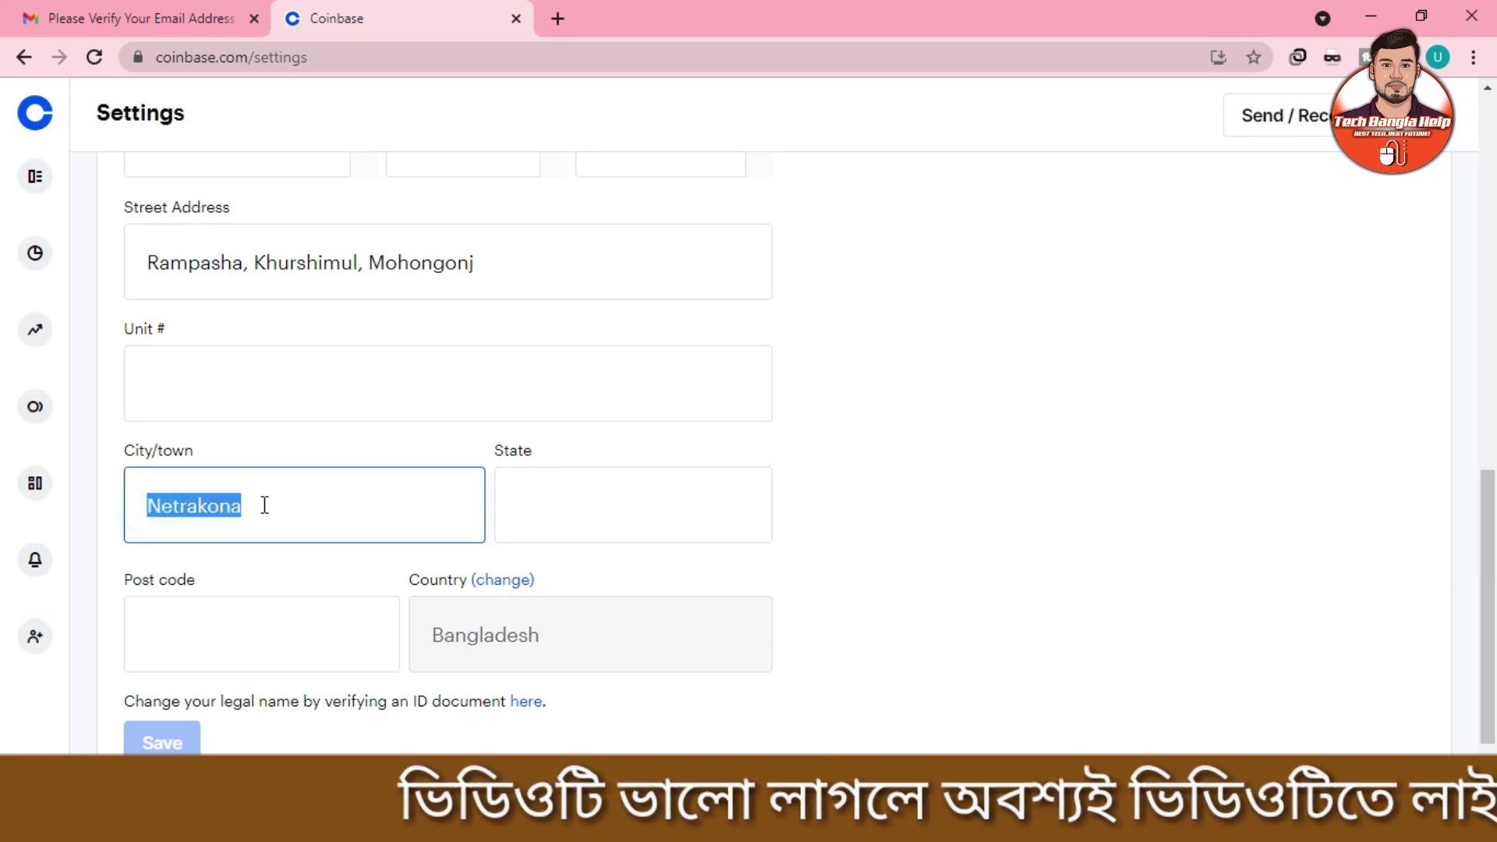
pyautogui.click(675, 512)
pyautogui.write('Net')
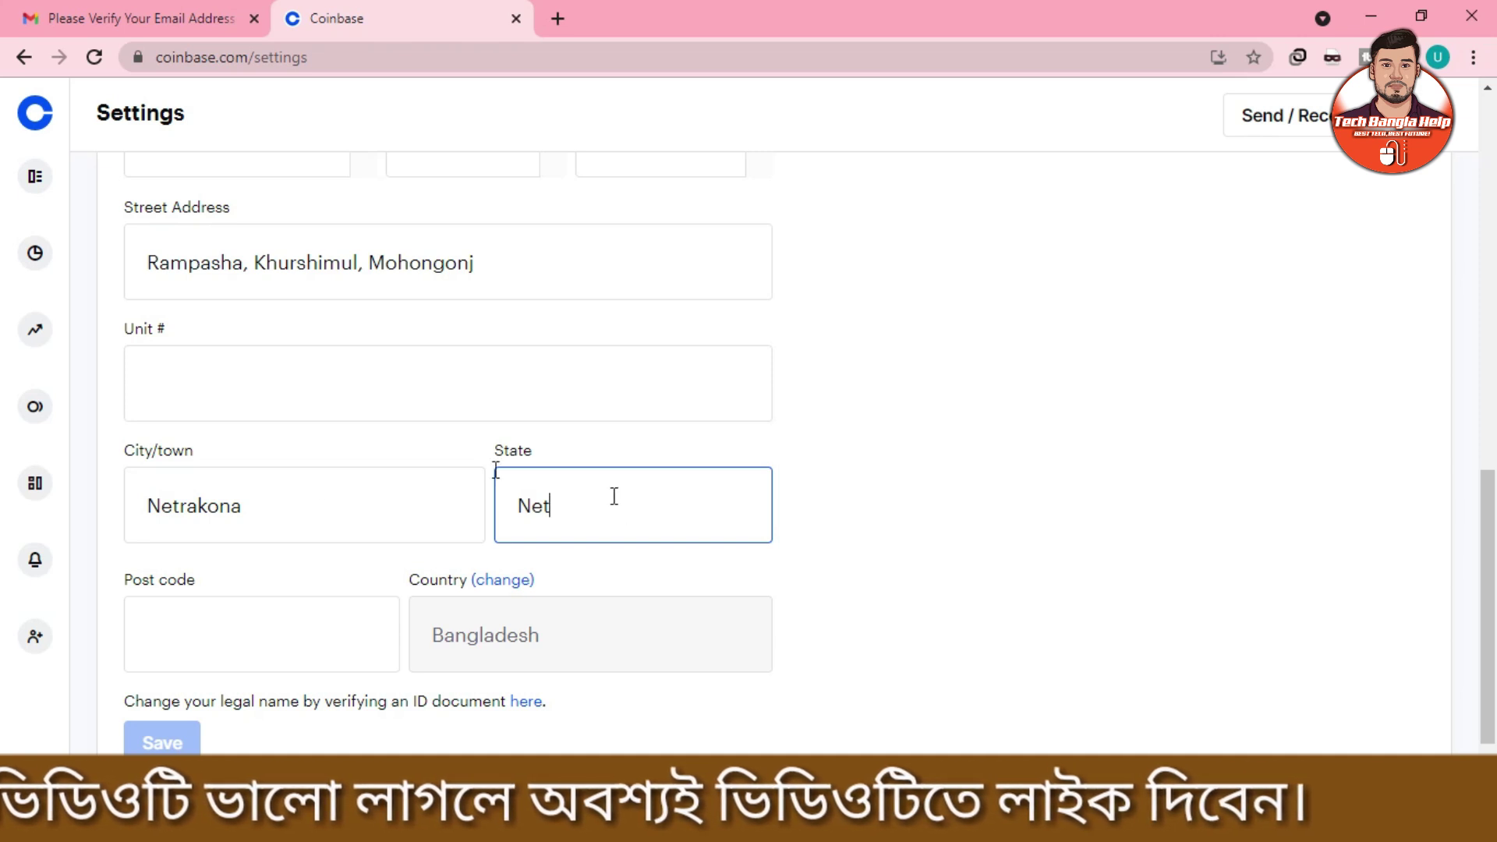
pyautogui.scroll(-1, 187, 546)
pyautogui.click(197, 553)
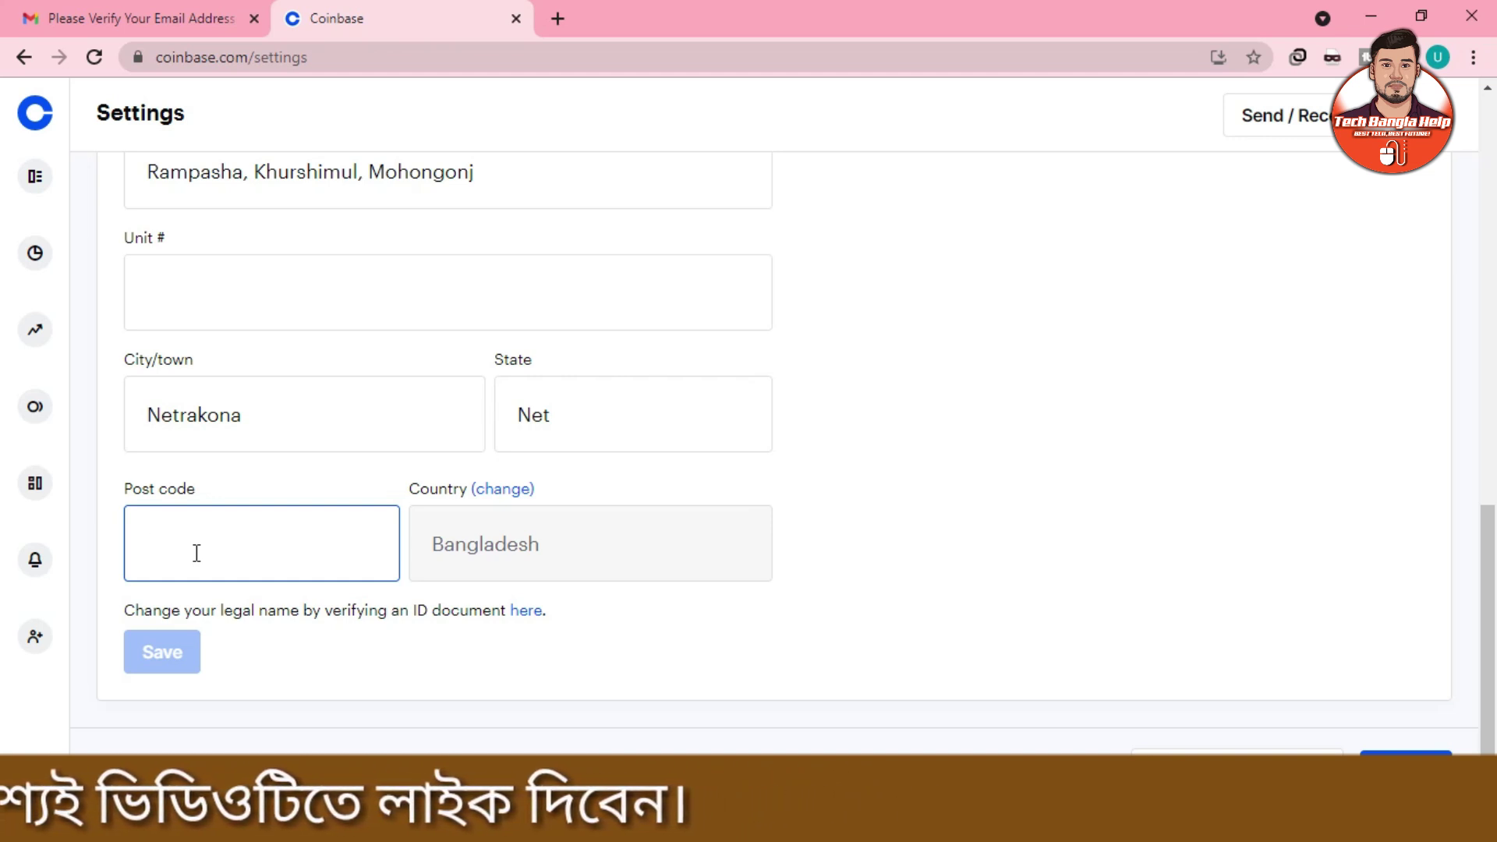
pyautogui.write('2446')
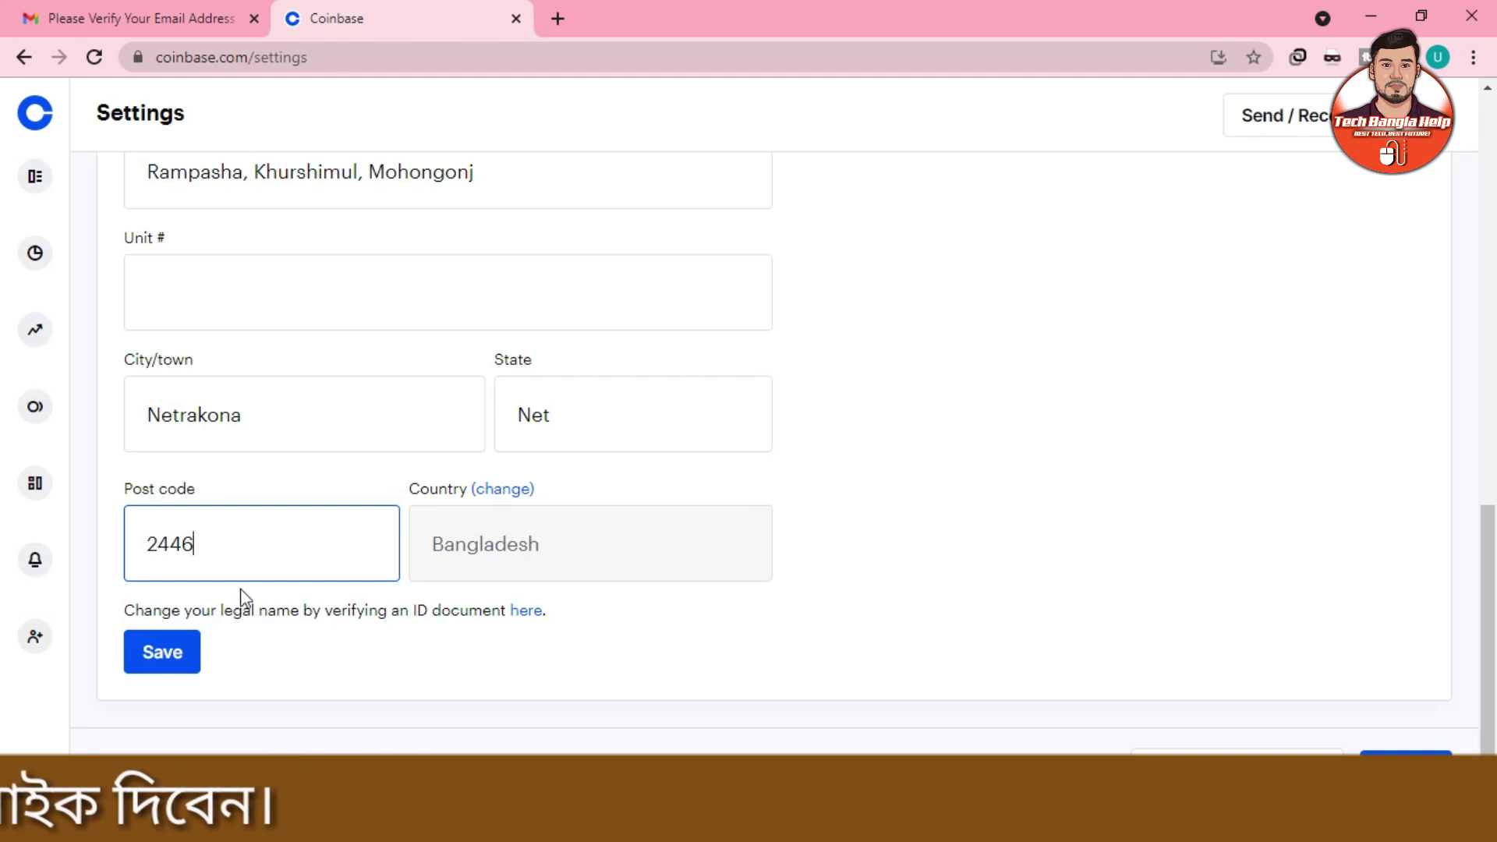
pyautogui.click(172, 652)
pyautogui.scroll(7, 549, 402)
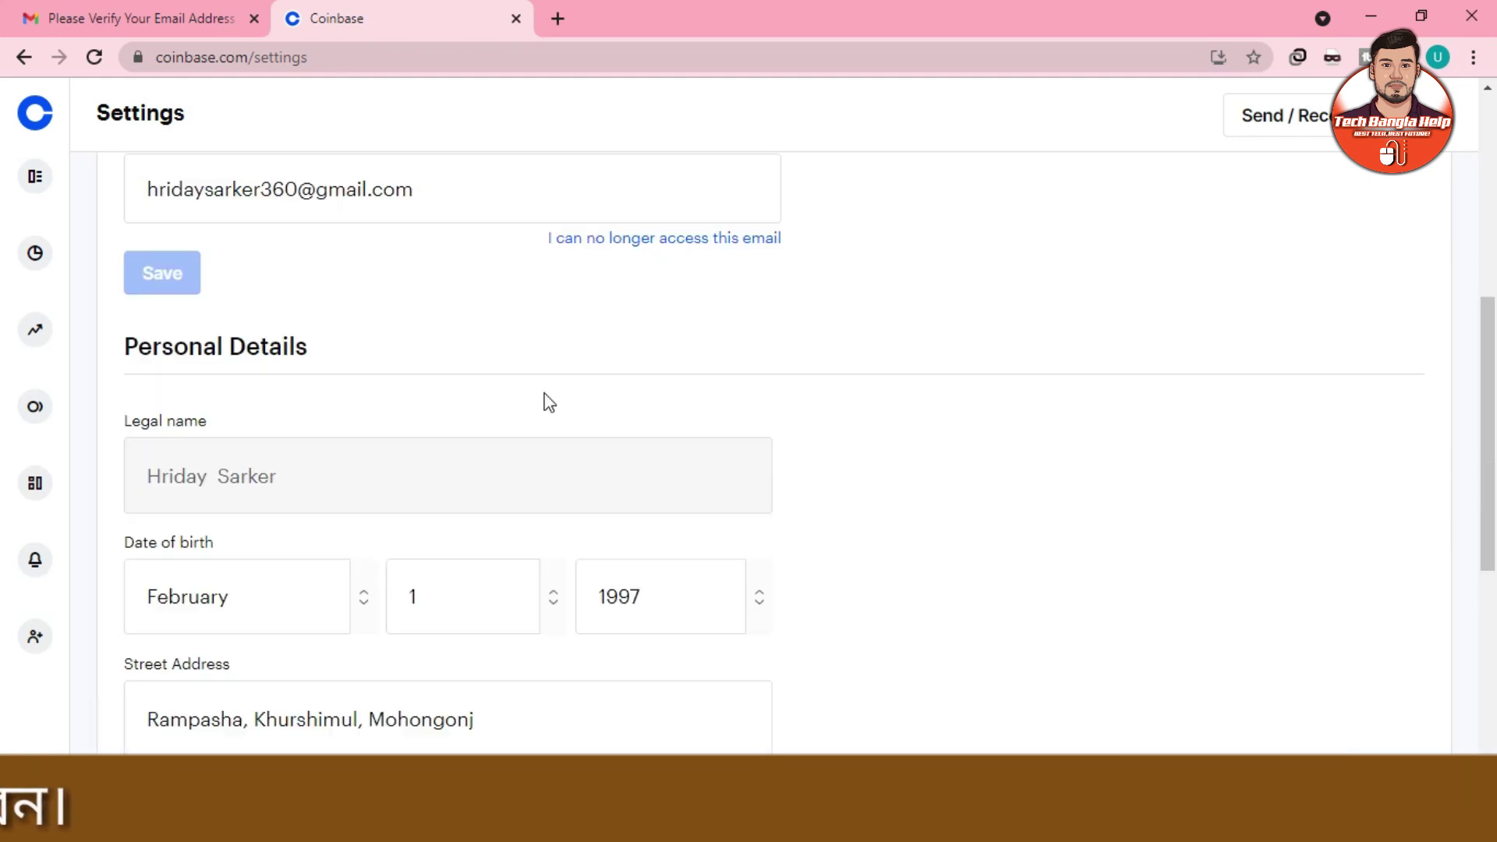
pyautogui.scroll(-4, 478, 560)
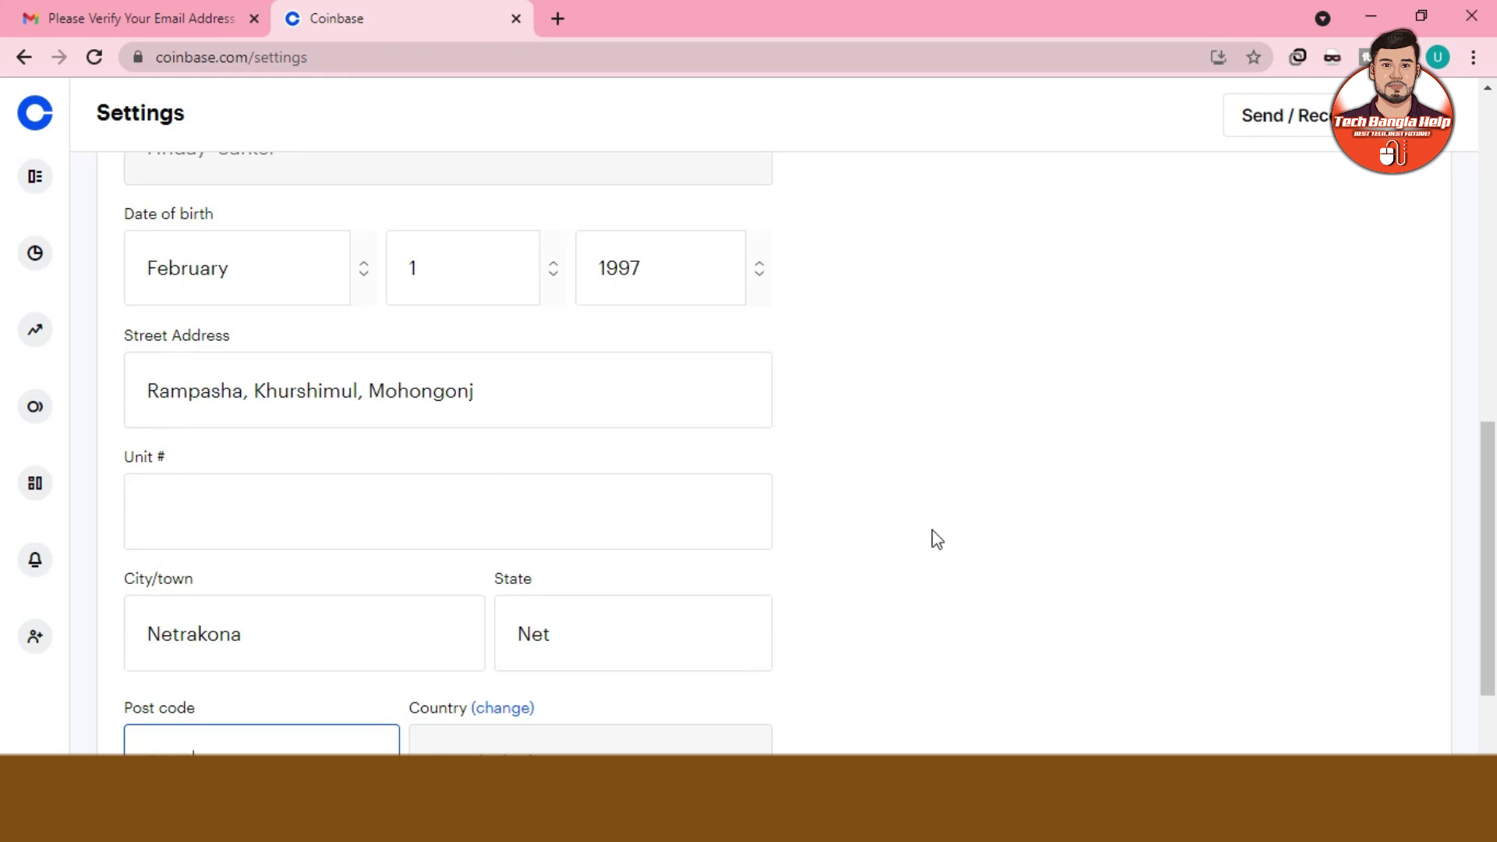
pyautogui.scroll(-3, 935, 538)
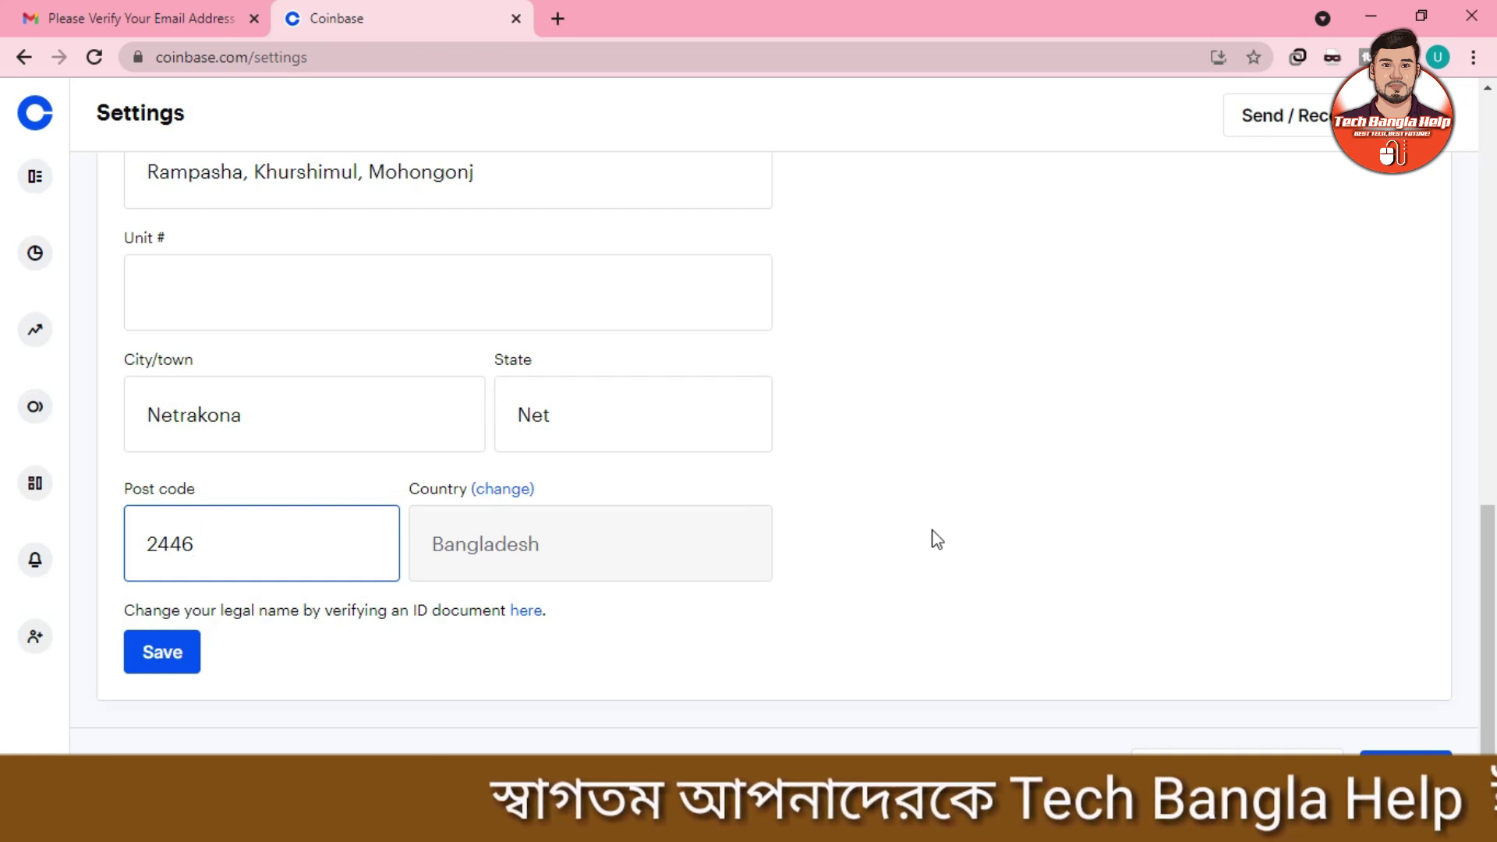
pyautogui.click(362, 648)
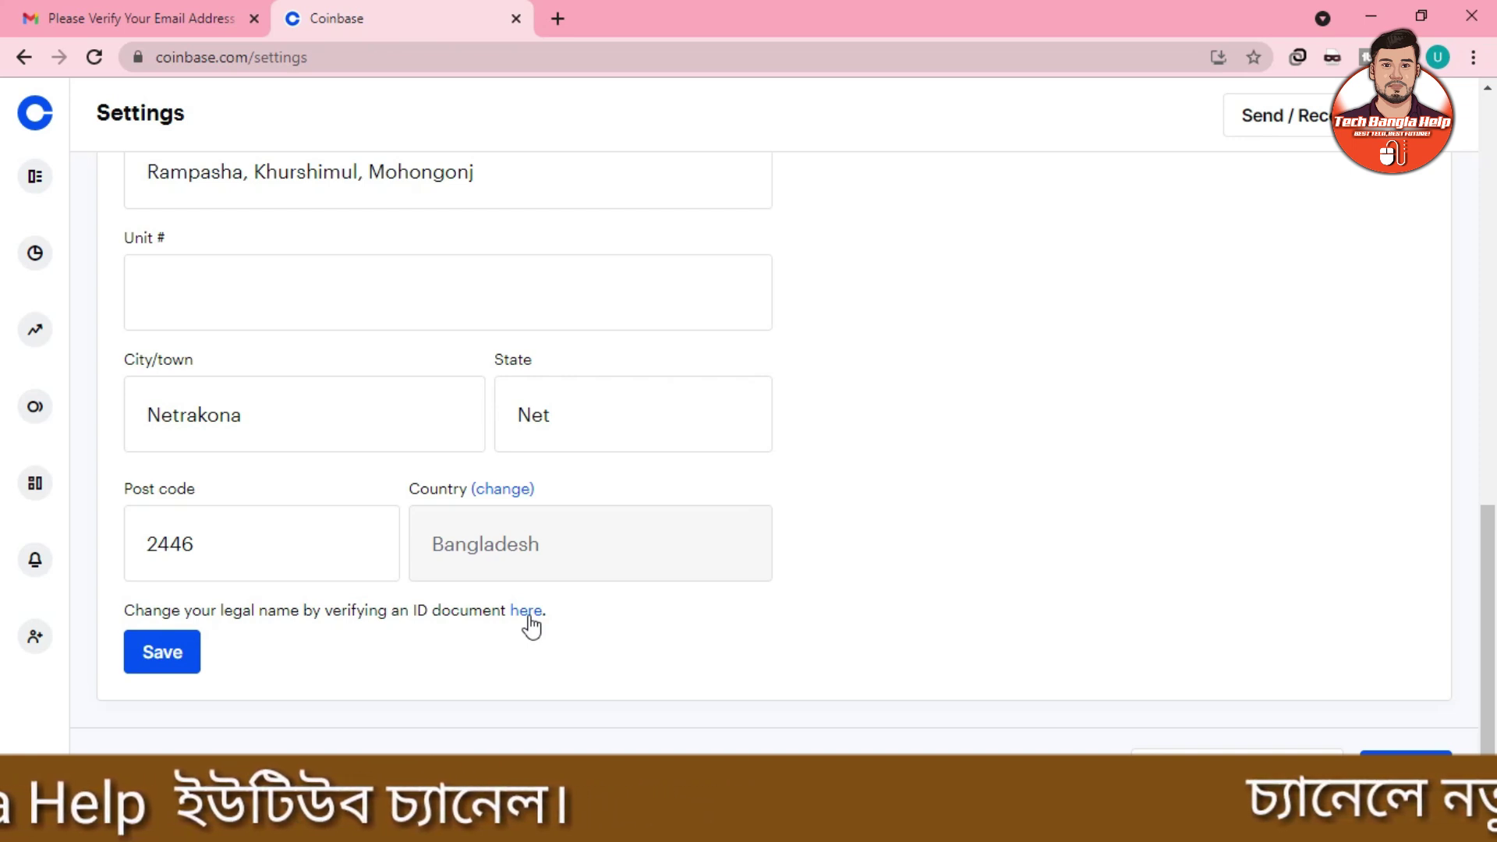
# - Start ID document verification and select National ID Card as the document type
pyautogui.click(527, 612)
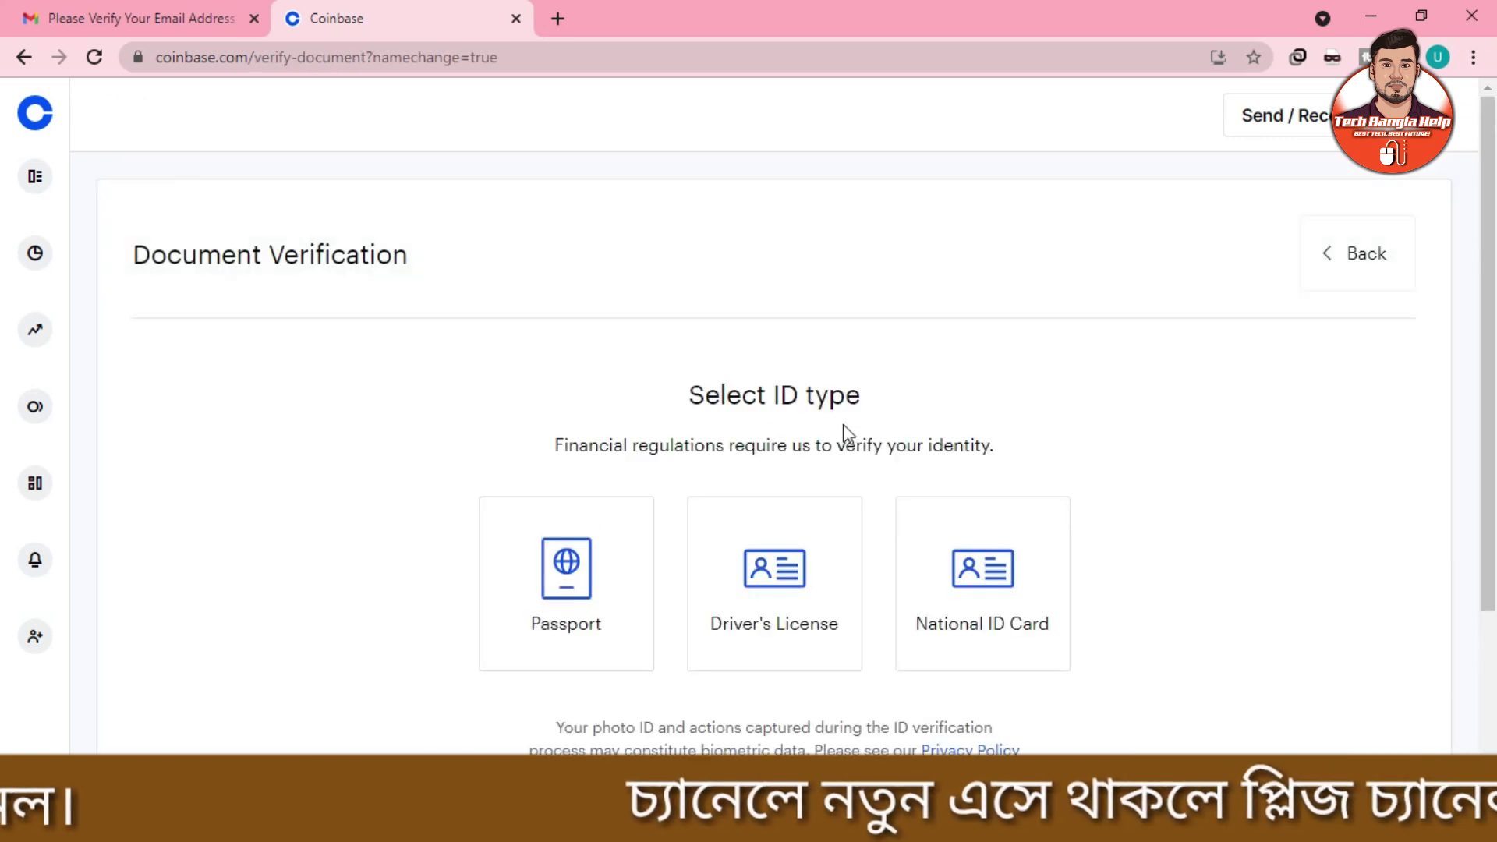
pyautogui.scroll(-1, 772, 483)
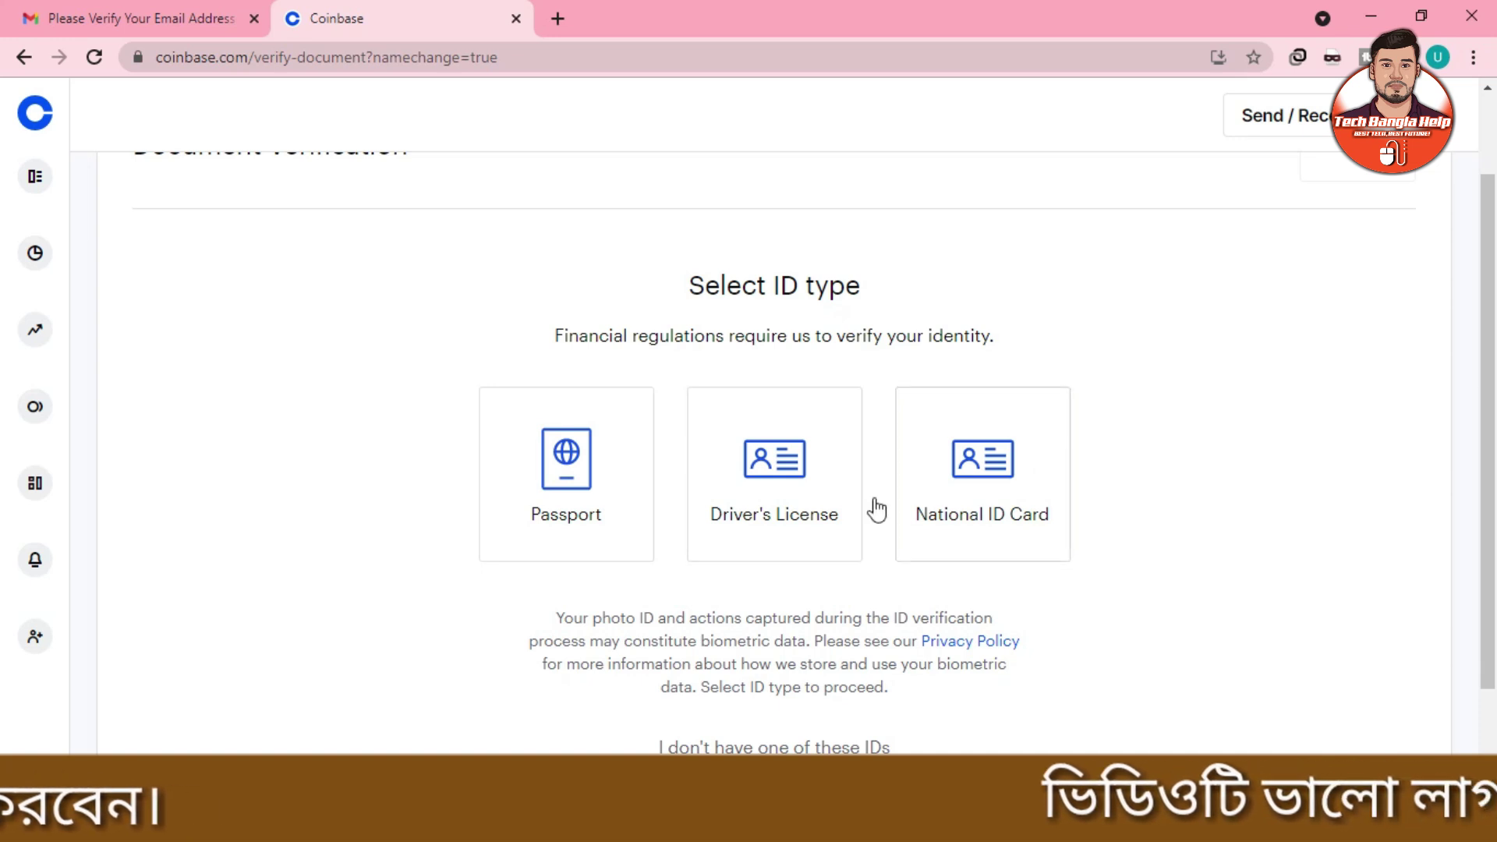
pyautogui.click(989, 483)
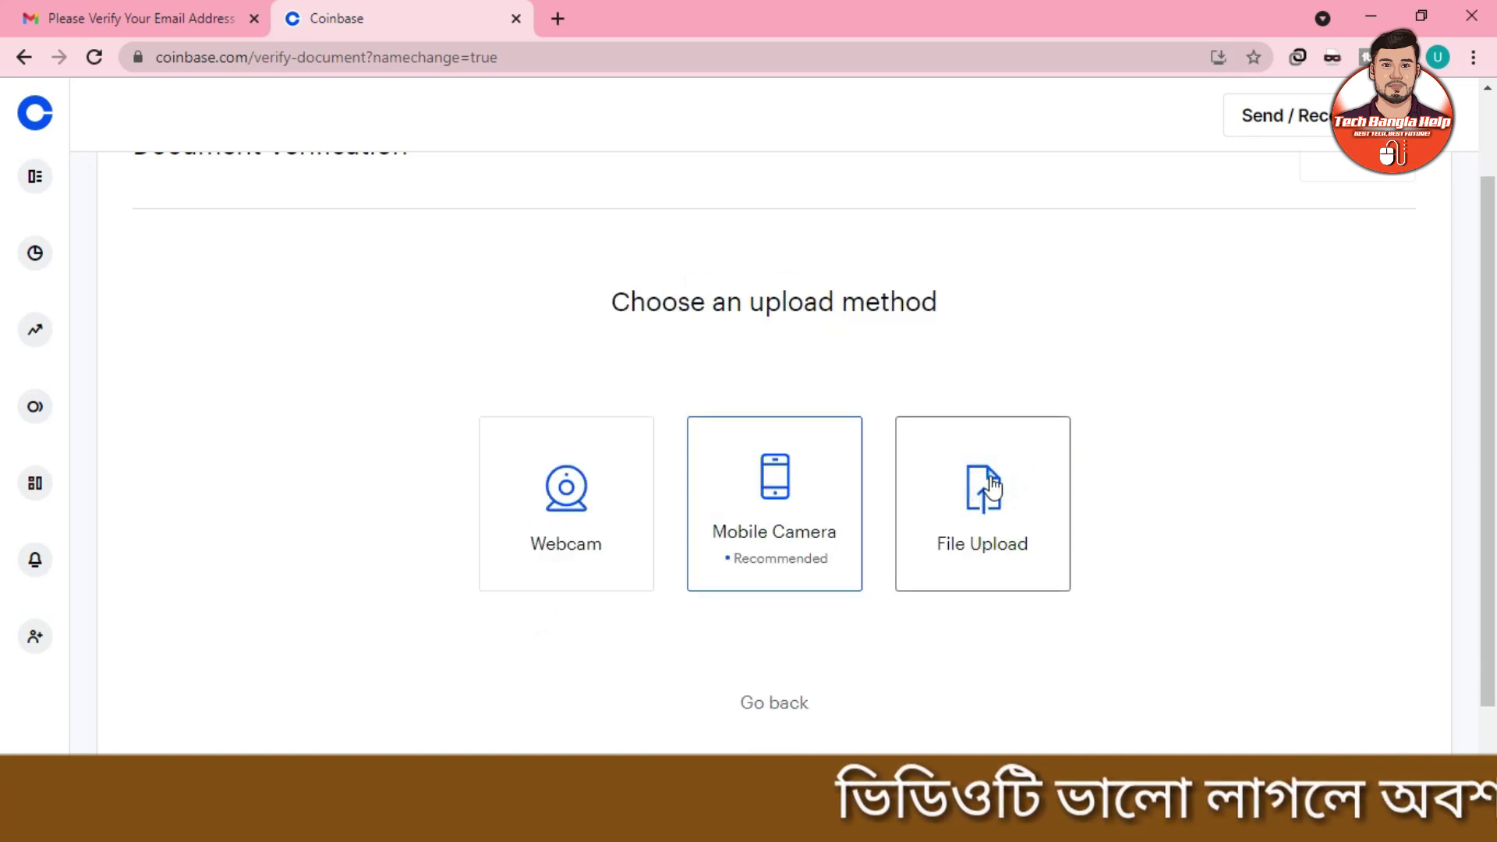
pyautogui.scroll(1, 907, 361)
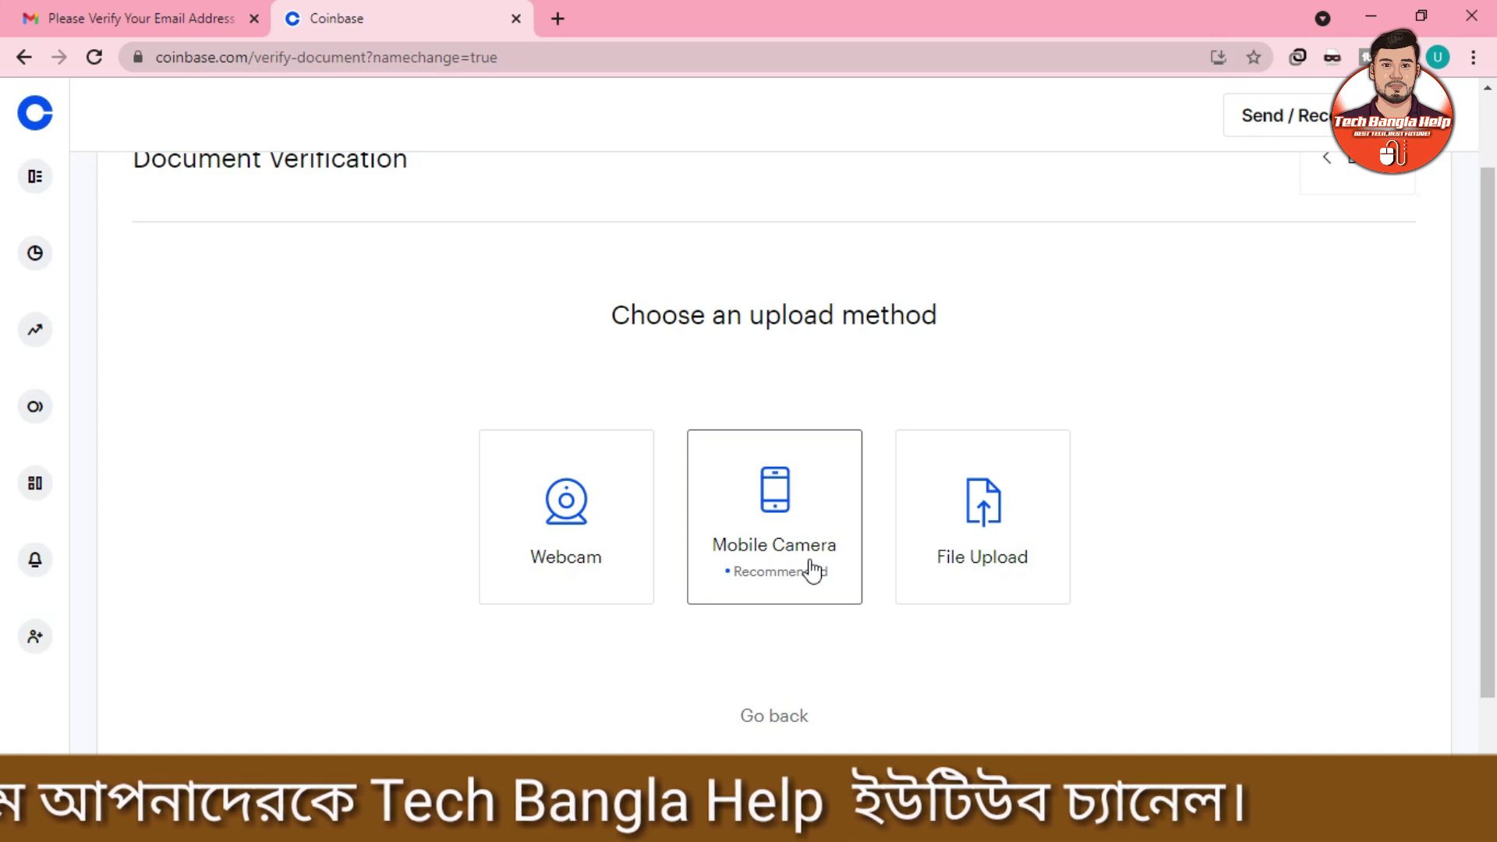
# - Choose File Upload and attach IMG_20210911_183546 as the ID card's front image
pyautogui.click(987, 512)
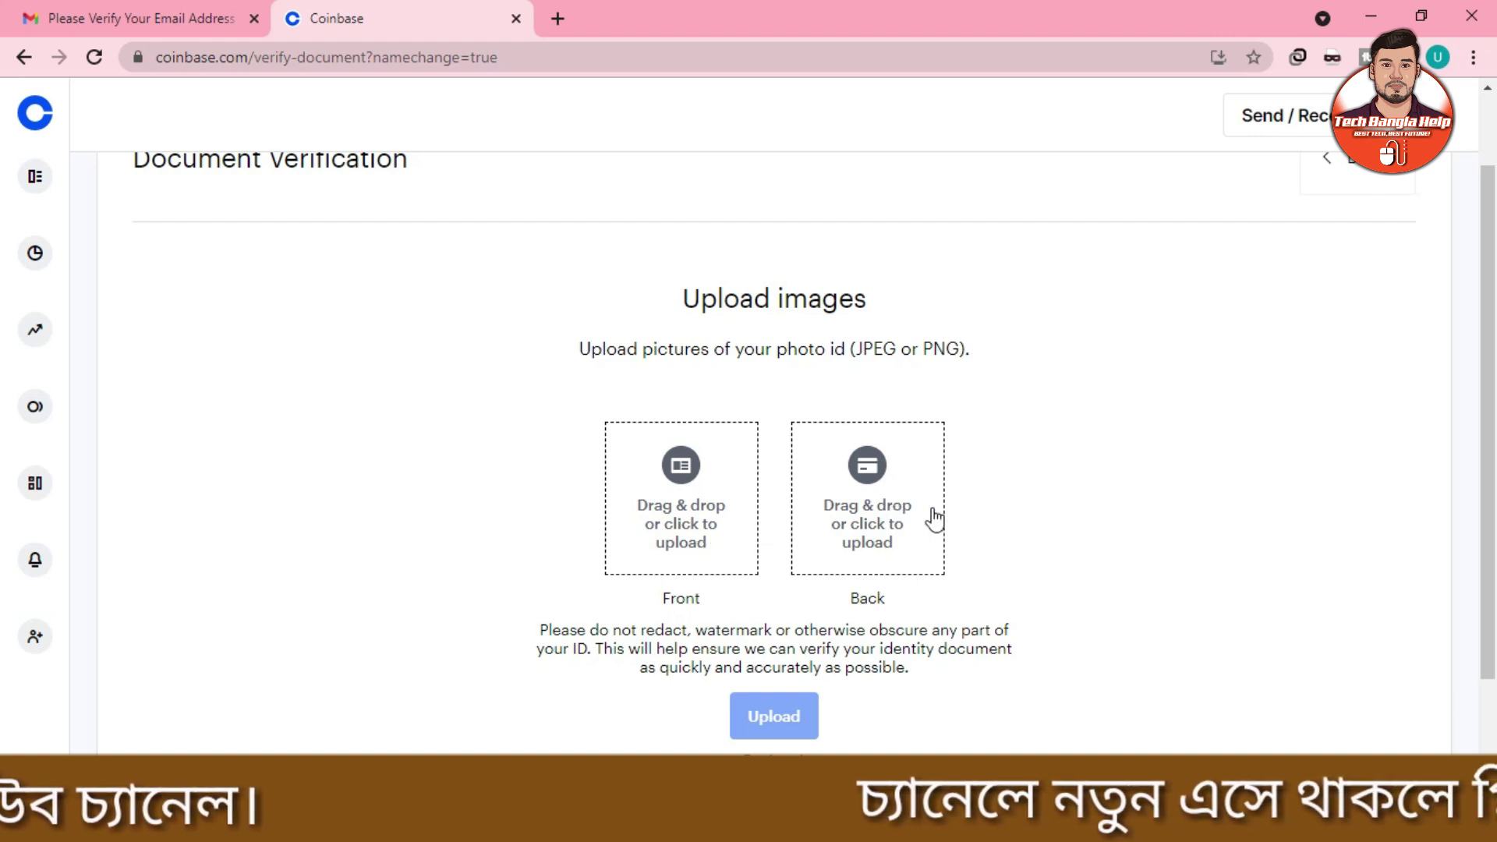
pyautogui.click(683, 470)
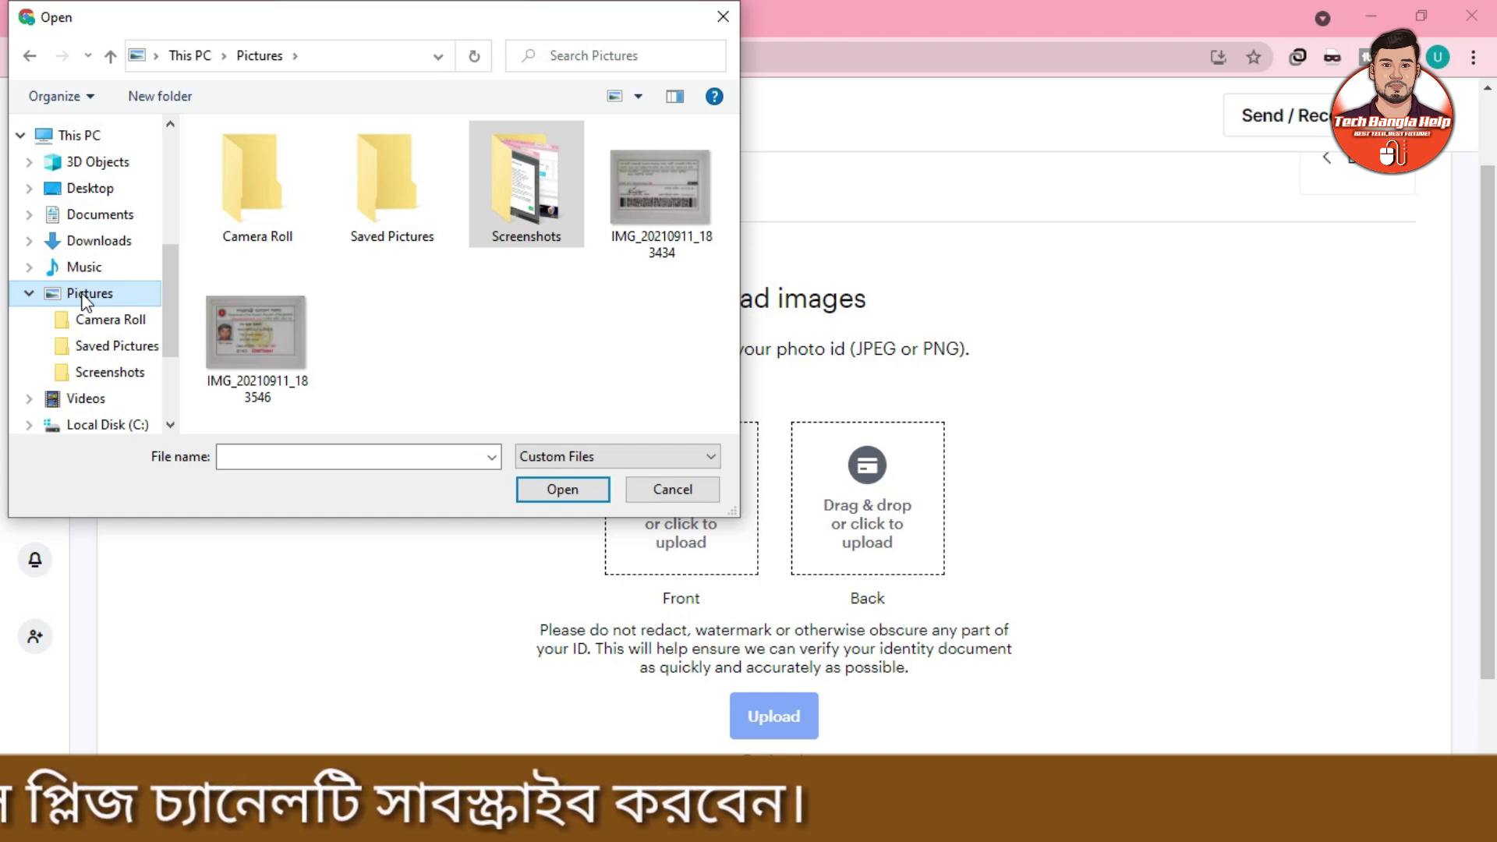
pyautogui.click(265, 344)
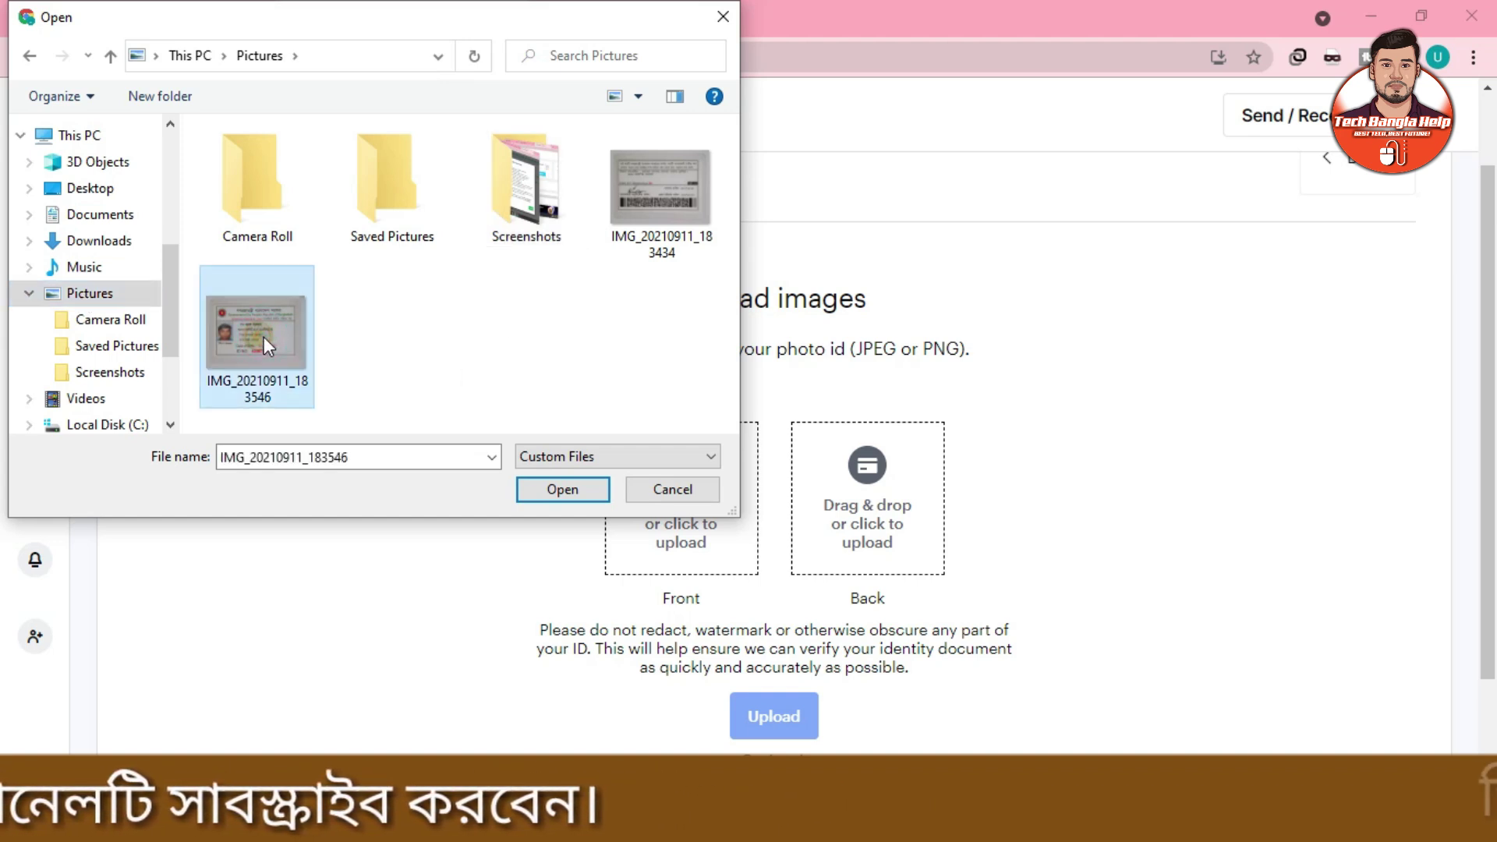
pyautogui.click(564, 497)
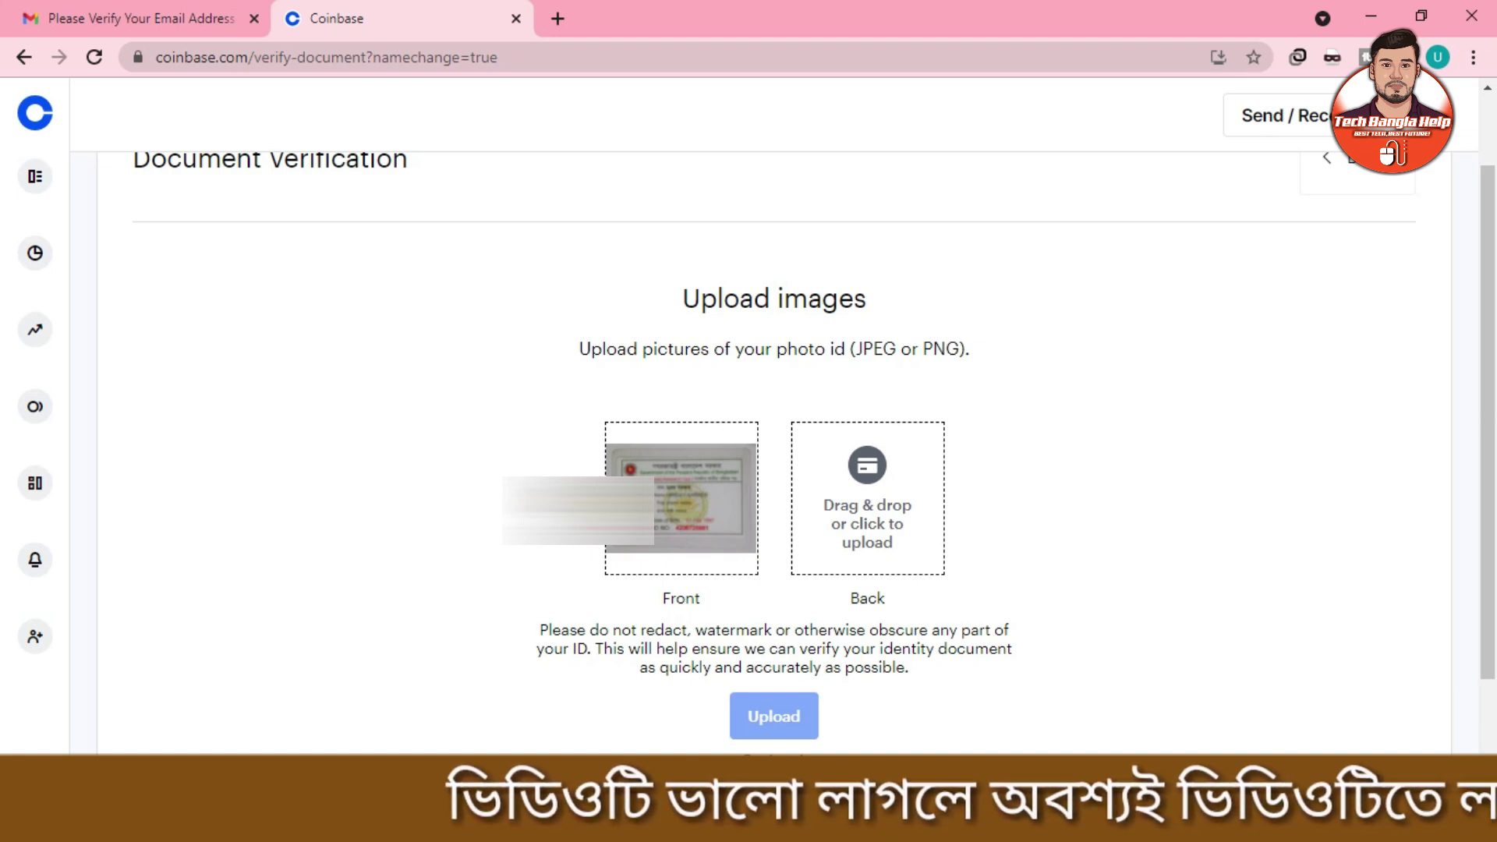
# - Attach IMG_20210911_183434 as the ID card's back image
pyautogui.click(868, 482)
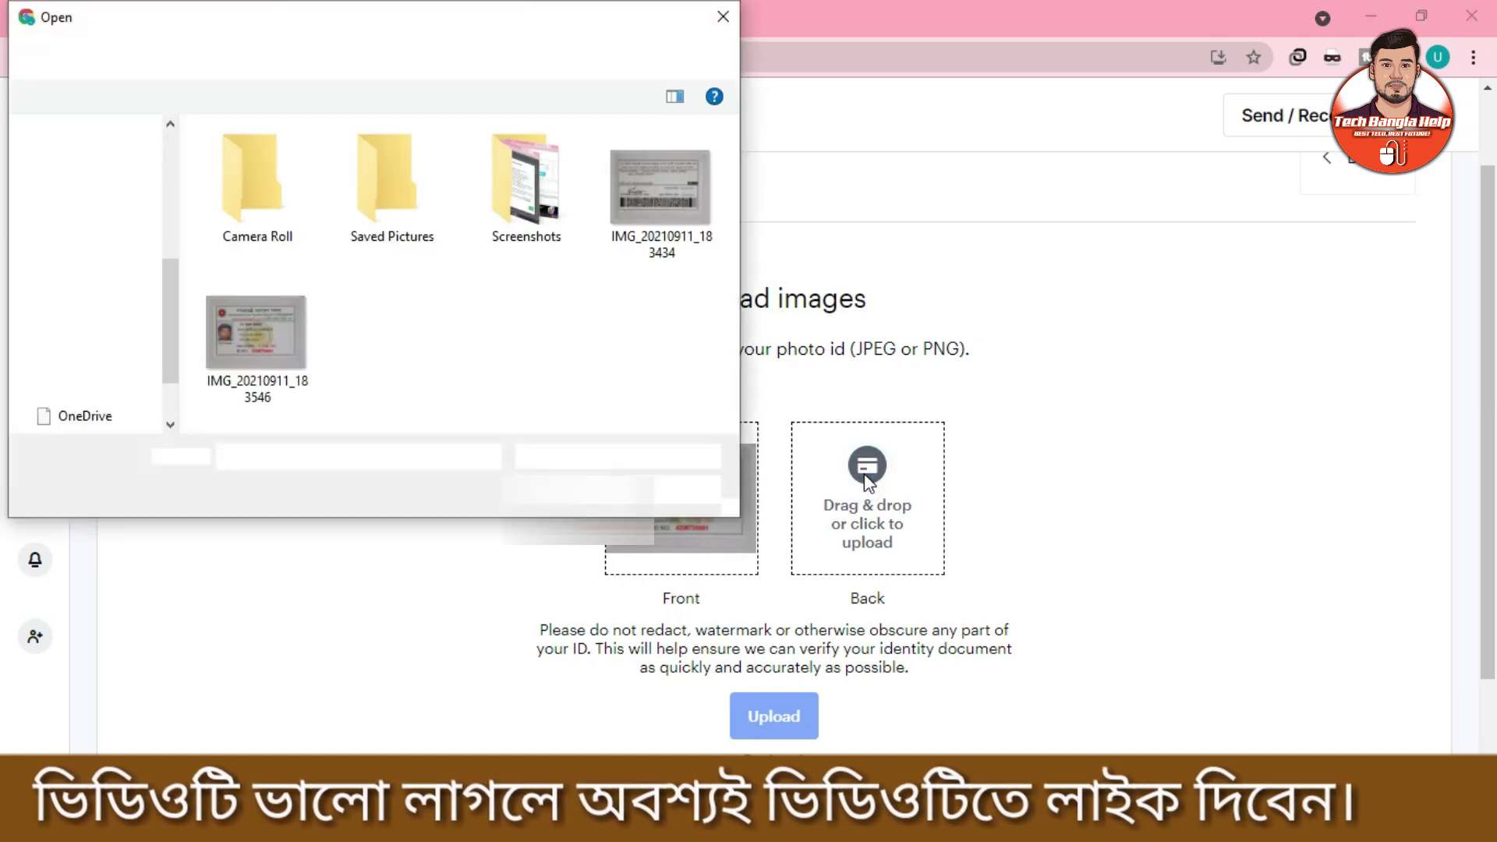
pyautogui.click(653, 191)
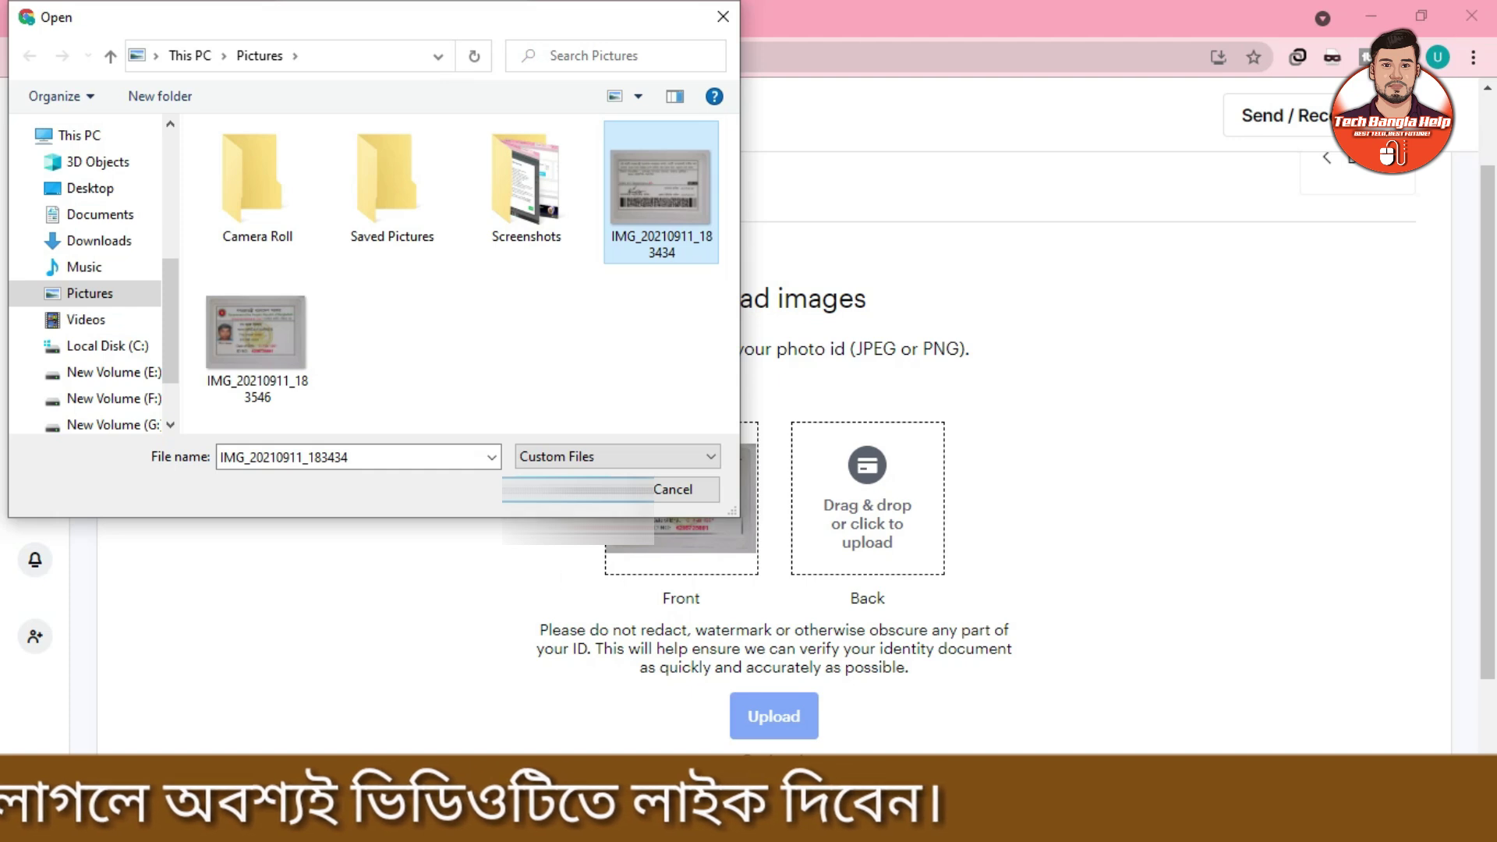
pyautogui.doubleClick(661, 191)
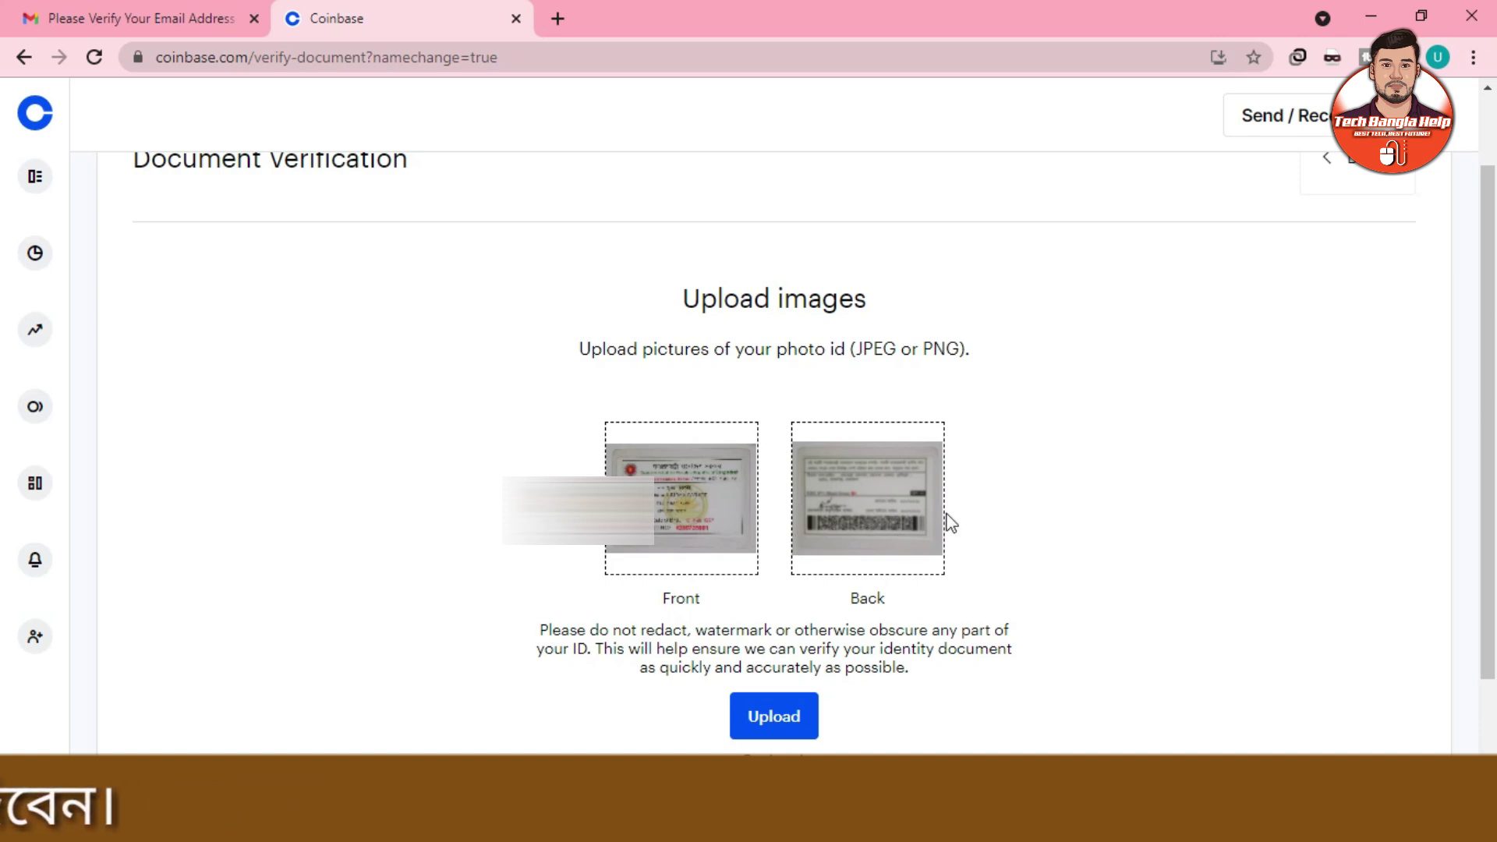
pyautogui.scroll(-2, 952, 523)
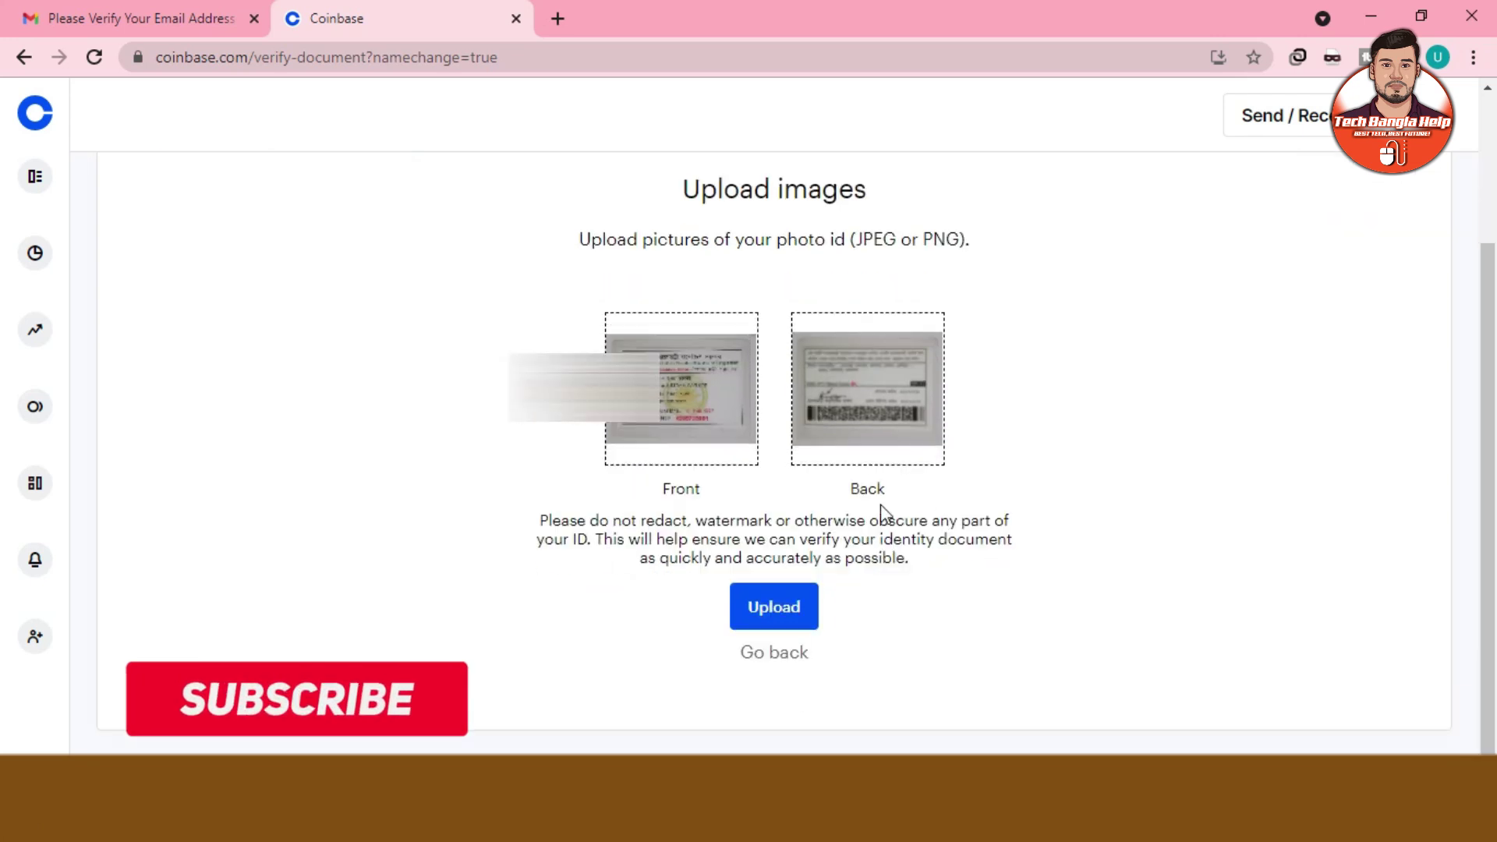
# - Upload both ID photos and confirm the 'Identity verified' success message
pyautogui.click(776, 605)
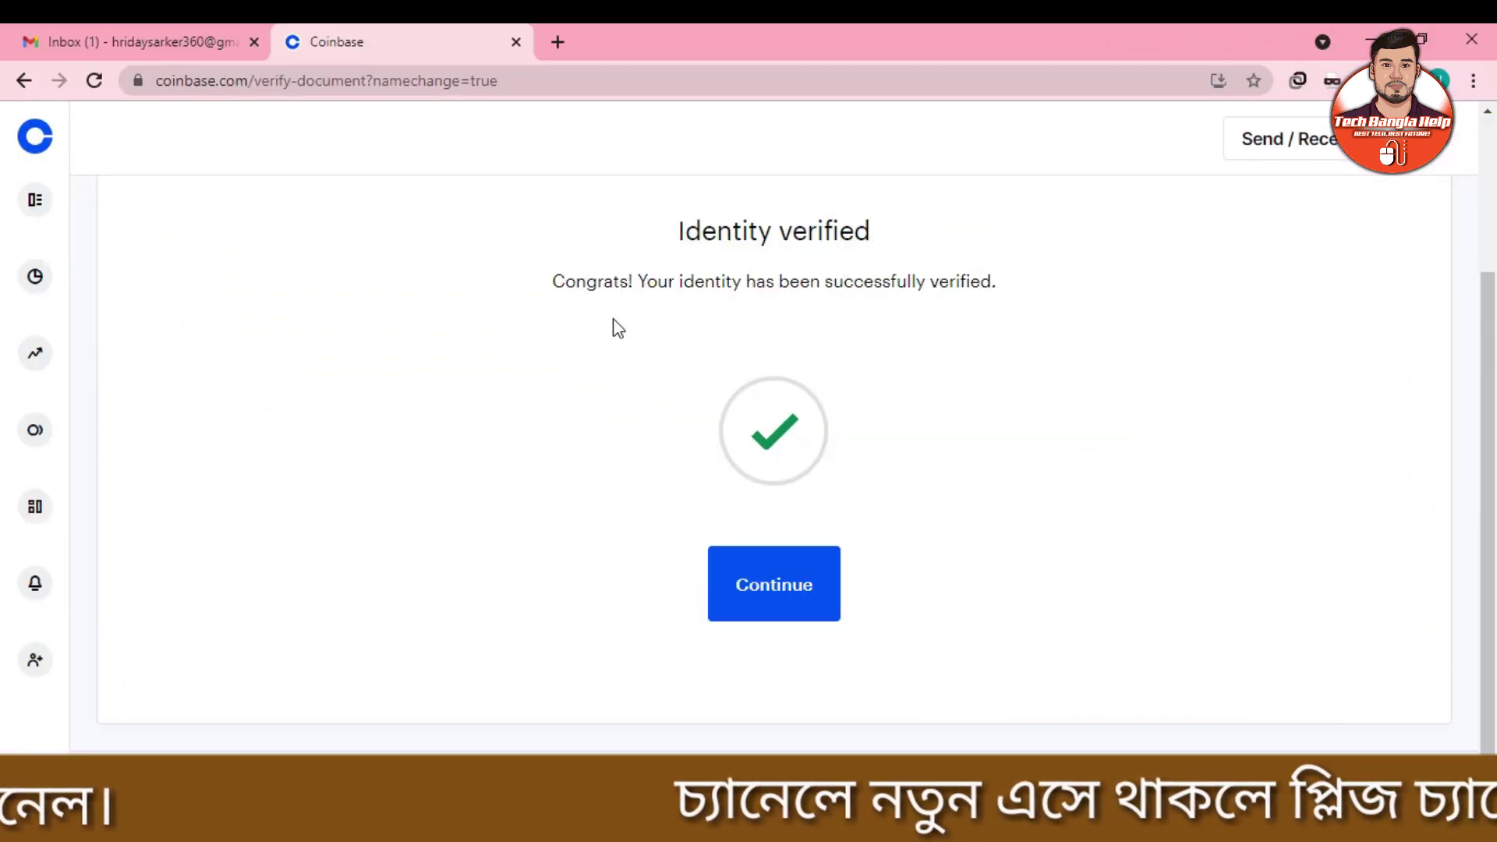
pyautogui.moveTo(551, 281); pyautogui.dragTo(1033, 291)
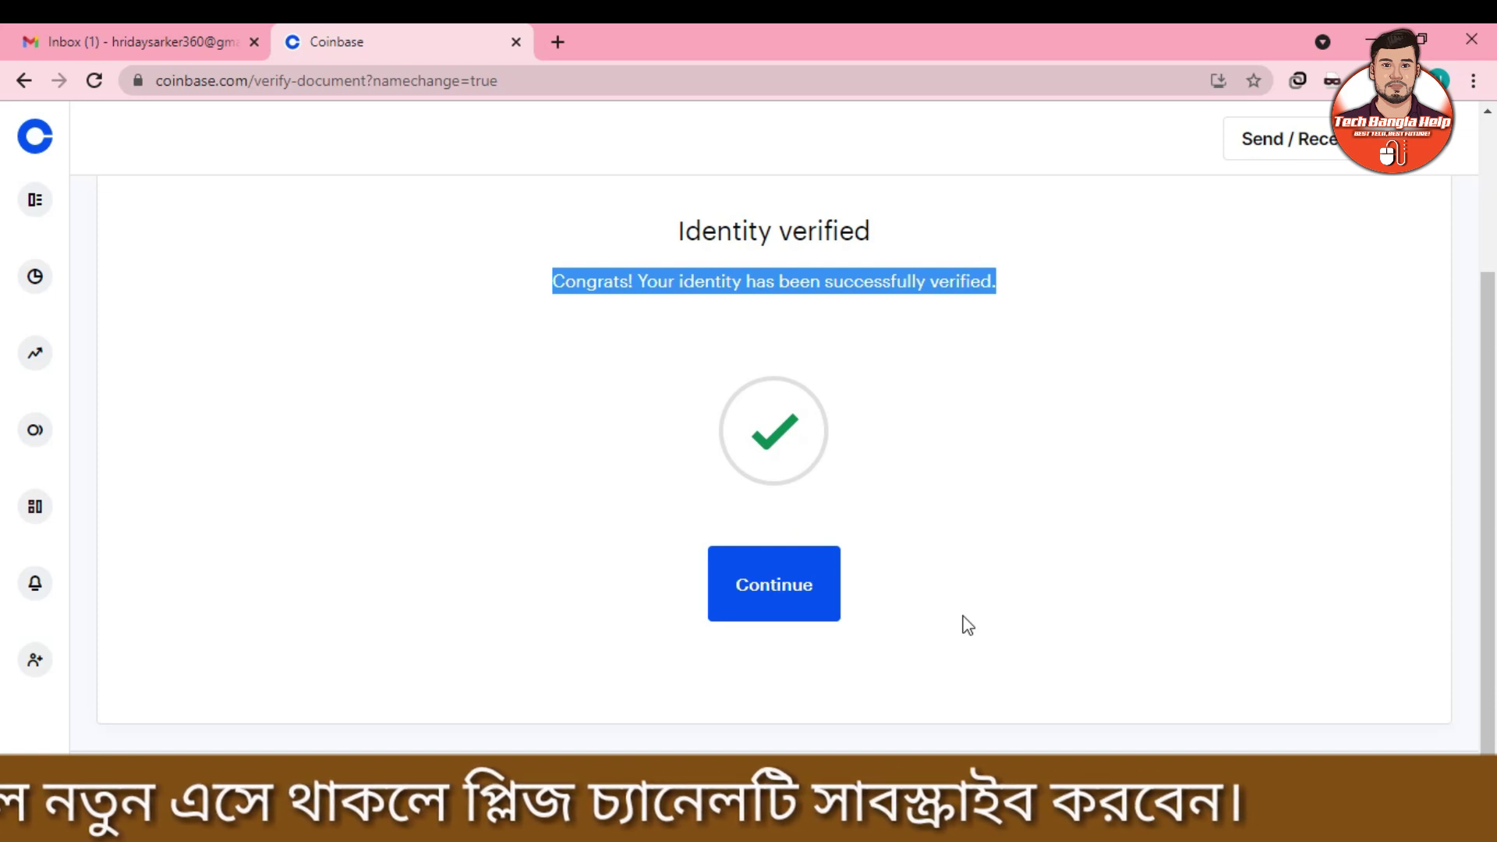
# - Read Coinbase's 'You're ready to invest!' email in Gmail, then return to Coinbase
pyautogui.click(167, 40)
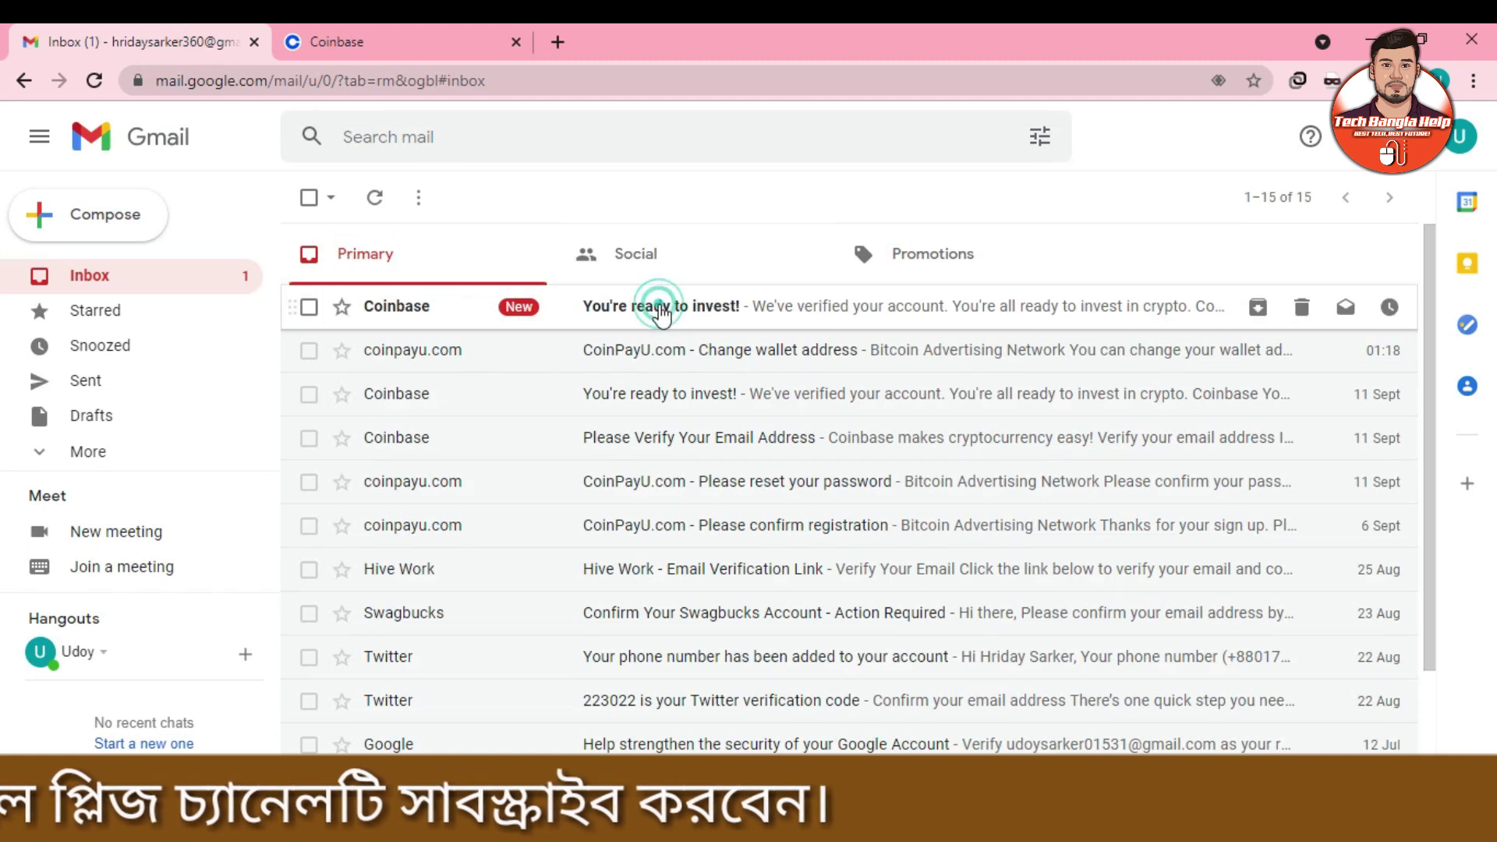
pyautogui.click(662, 312)
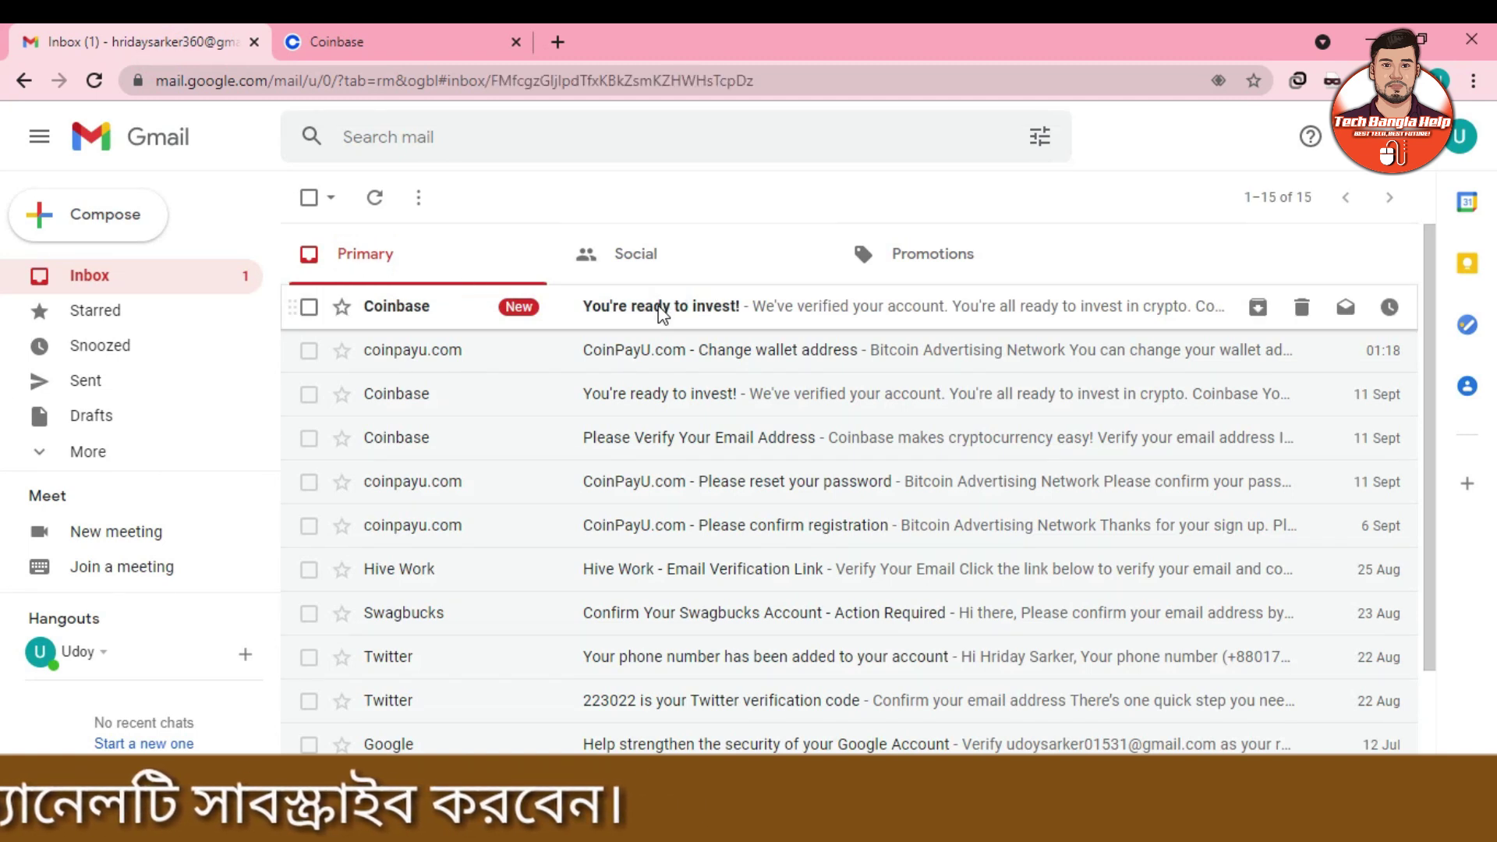
pyautogui.scroll(-1, 663, 386)
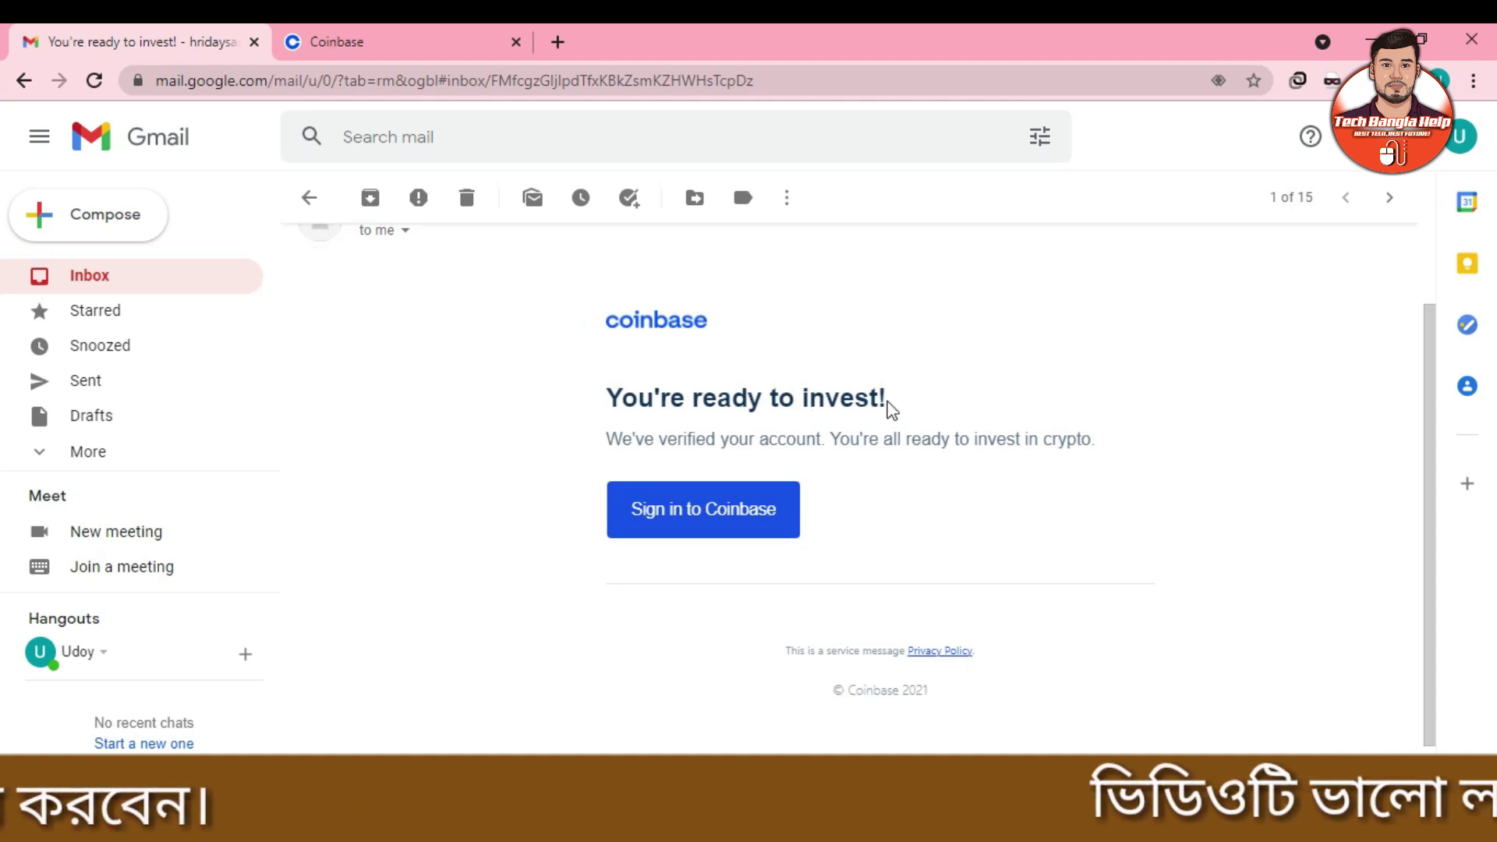
pyautogui.moveTo(611, 439); pyautogui.dragTo(1063, 446)
pyautogui.click(336, 41)
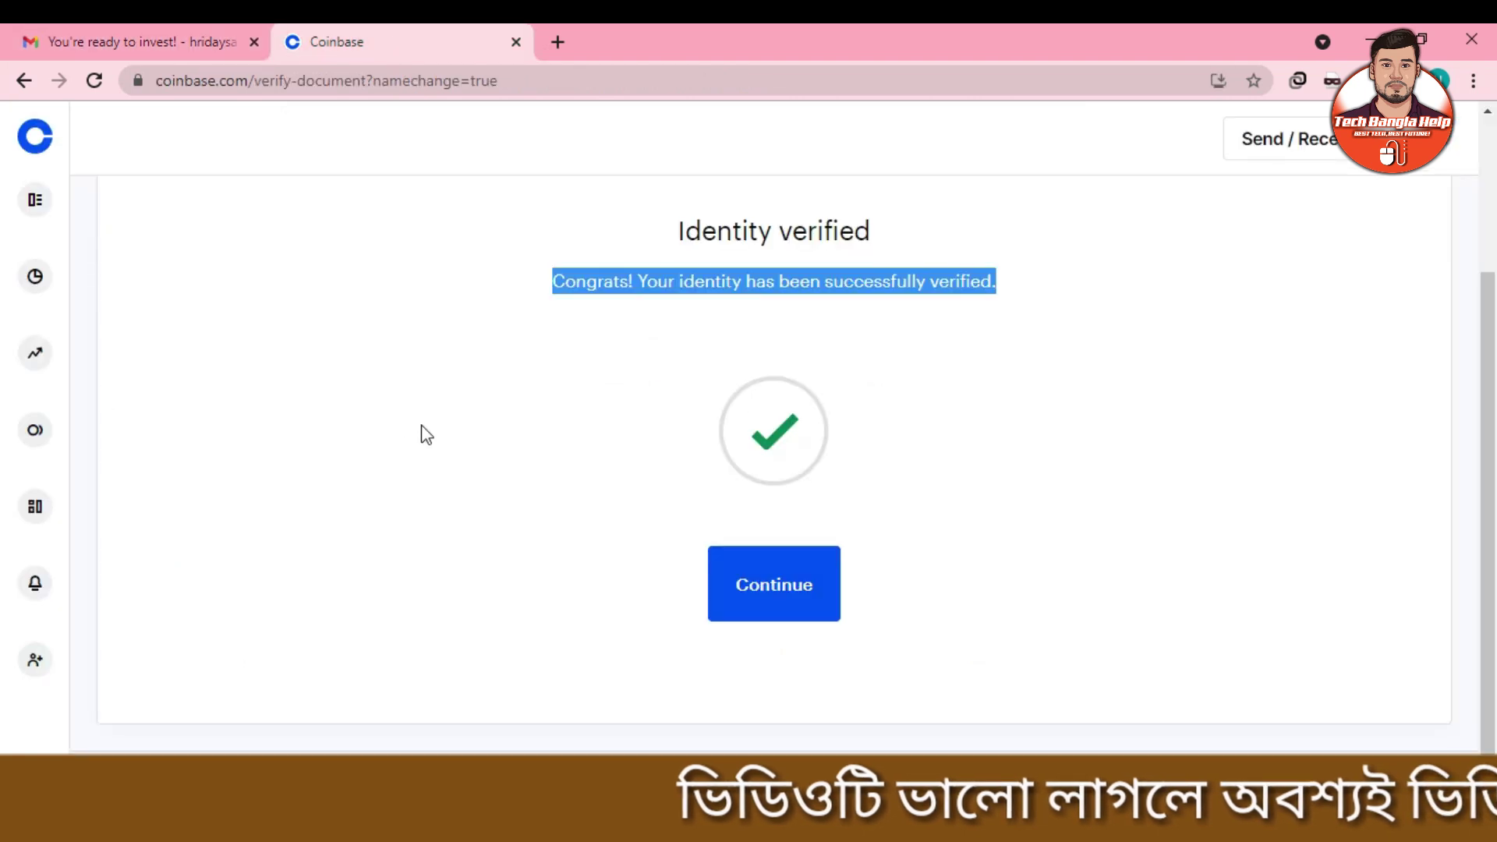
# - Continue past the confirmation and sign in with the saved credentials
pyautogui.click(791, 591)
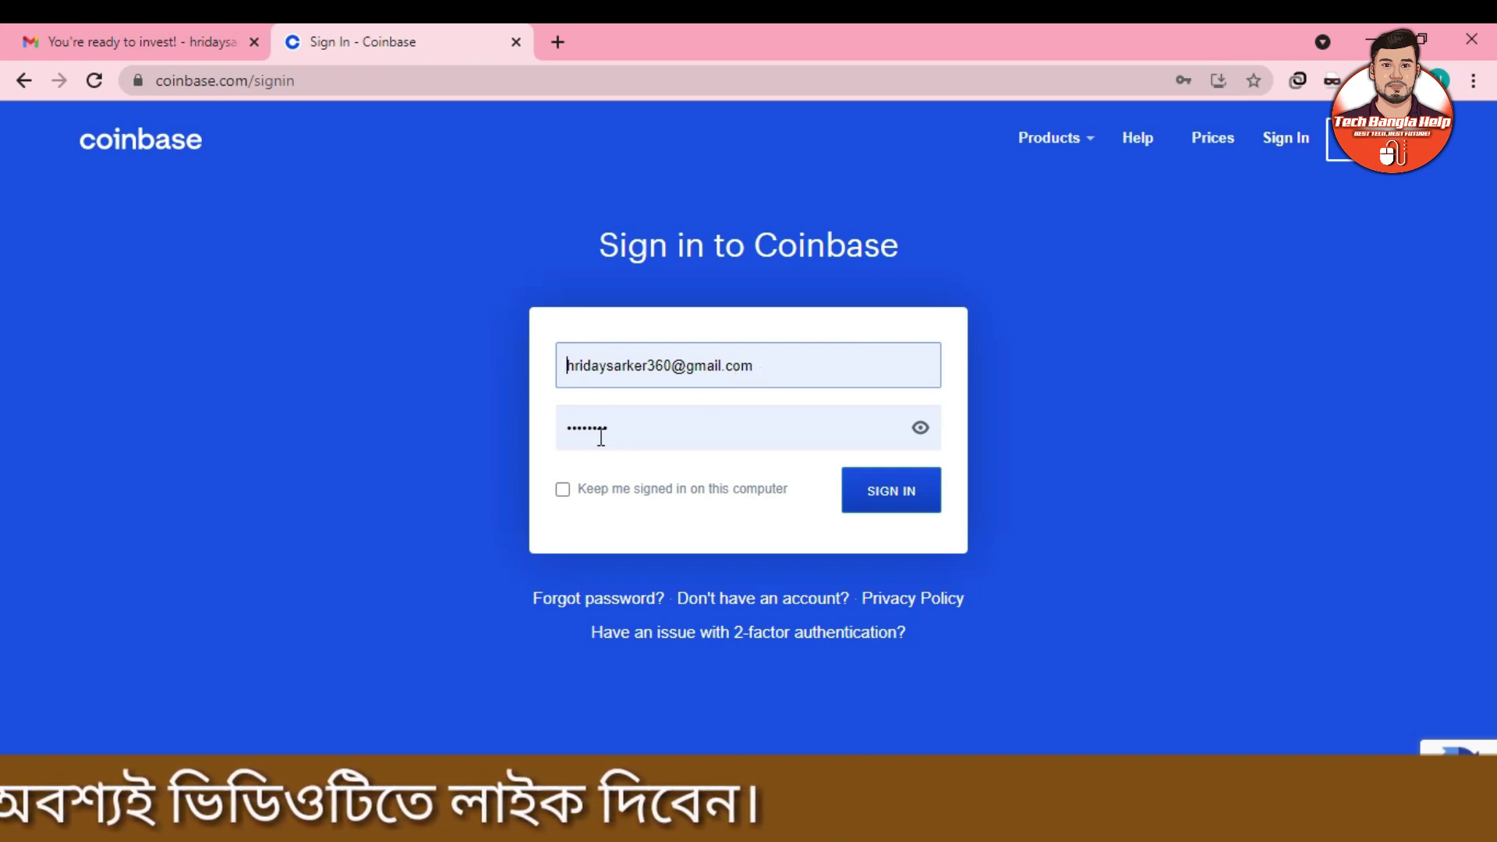
pyautogui.click(903, 500)
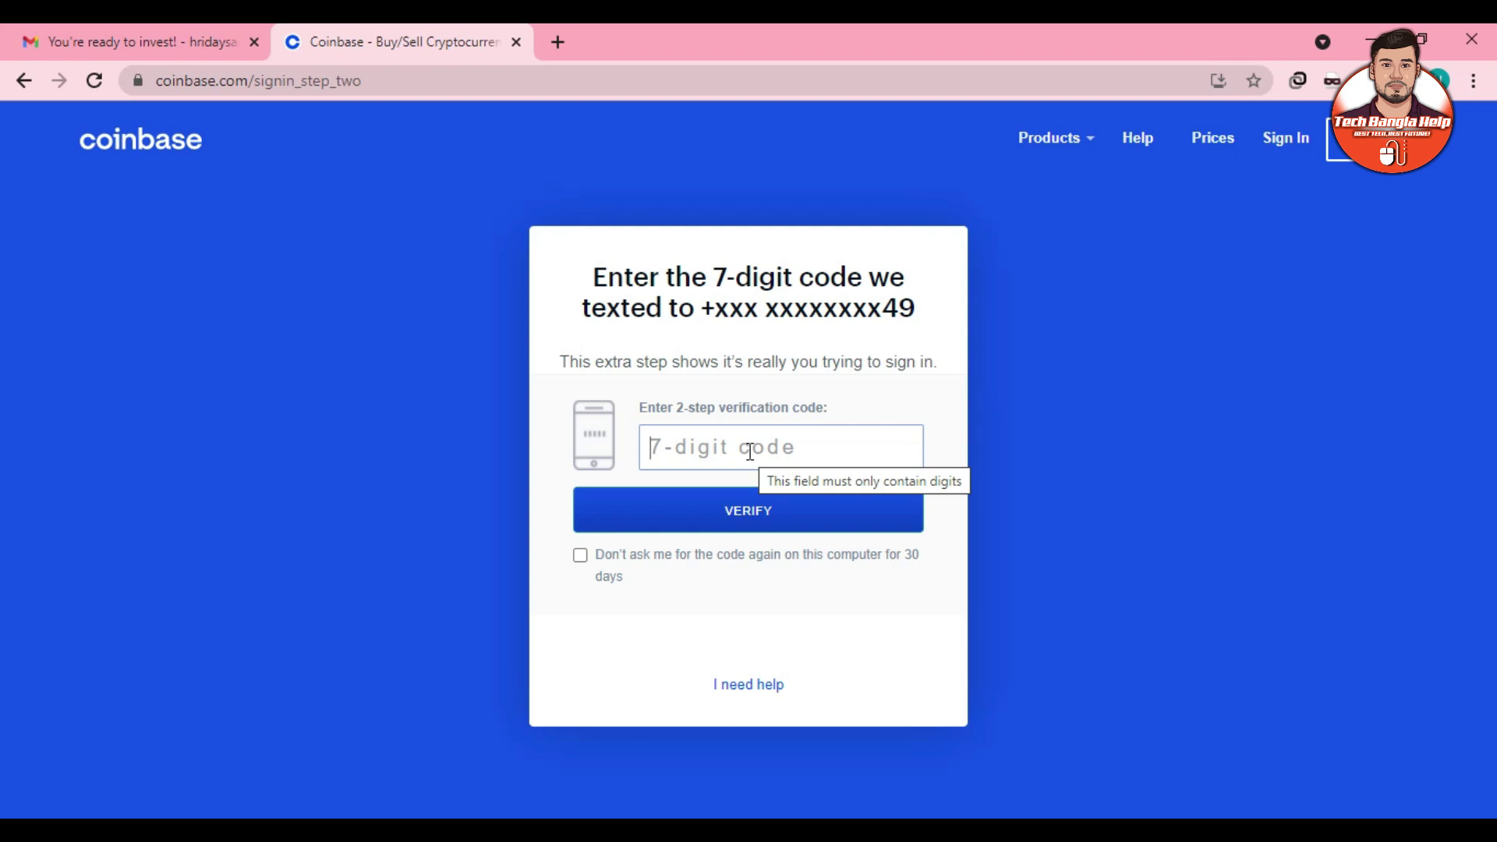
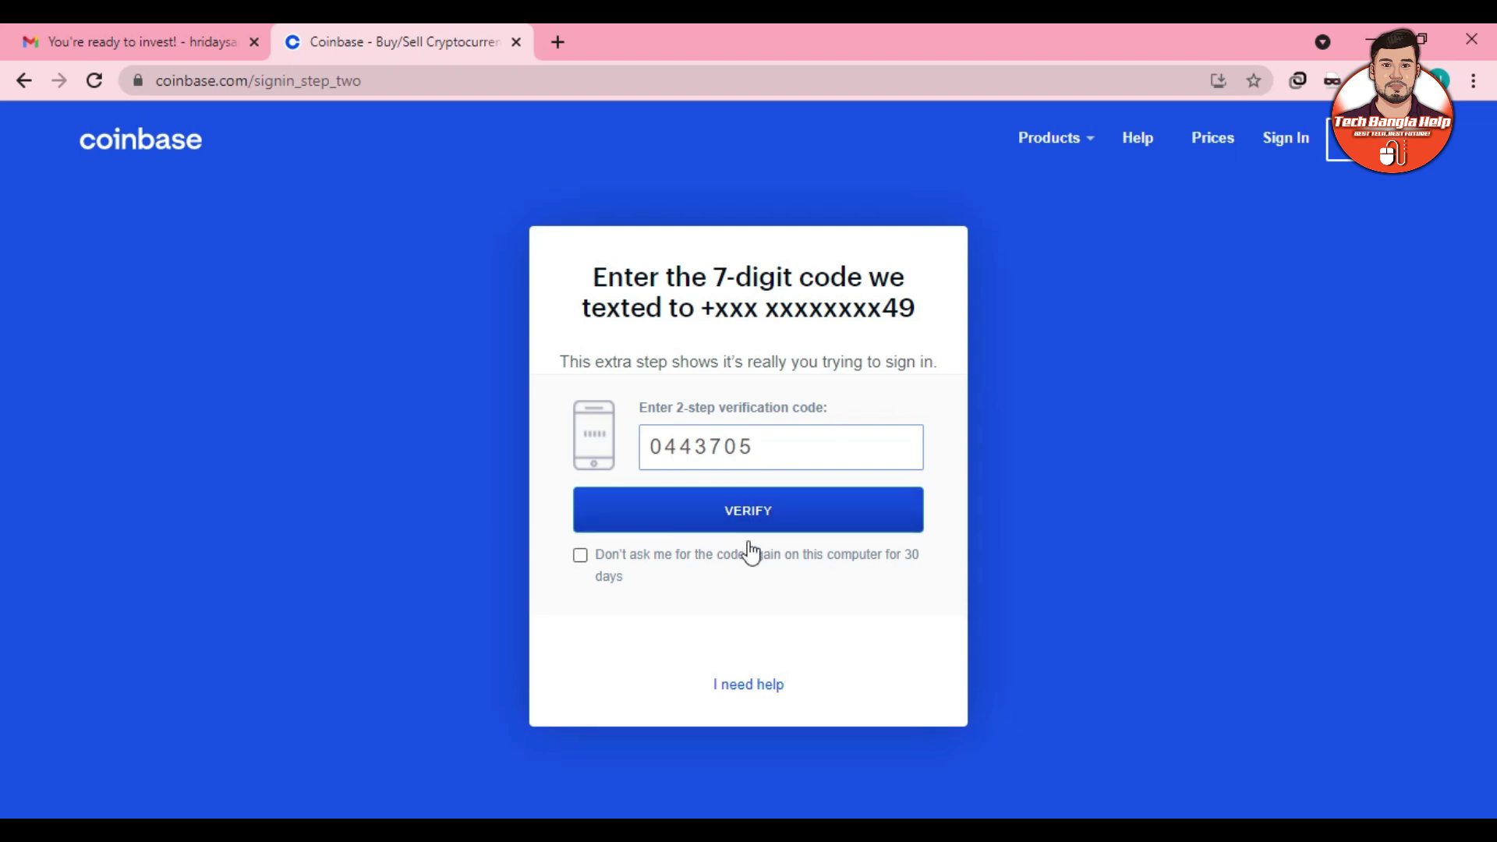
# - Paste the texted 7-digit code and verify to reach the Home dashboard
pyautogui.click(750, 513)
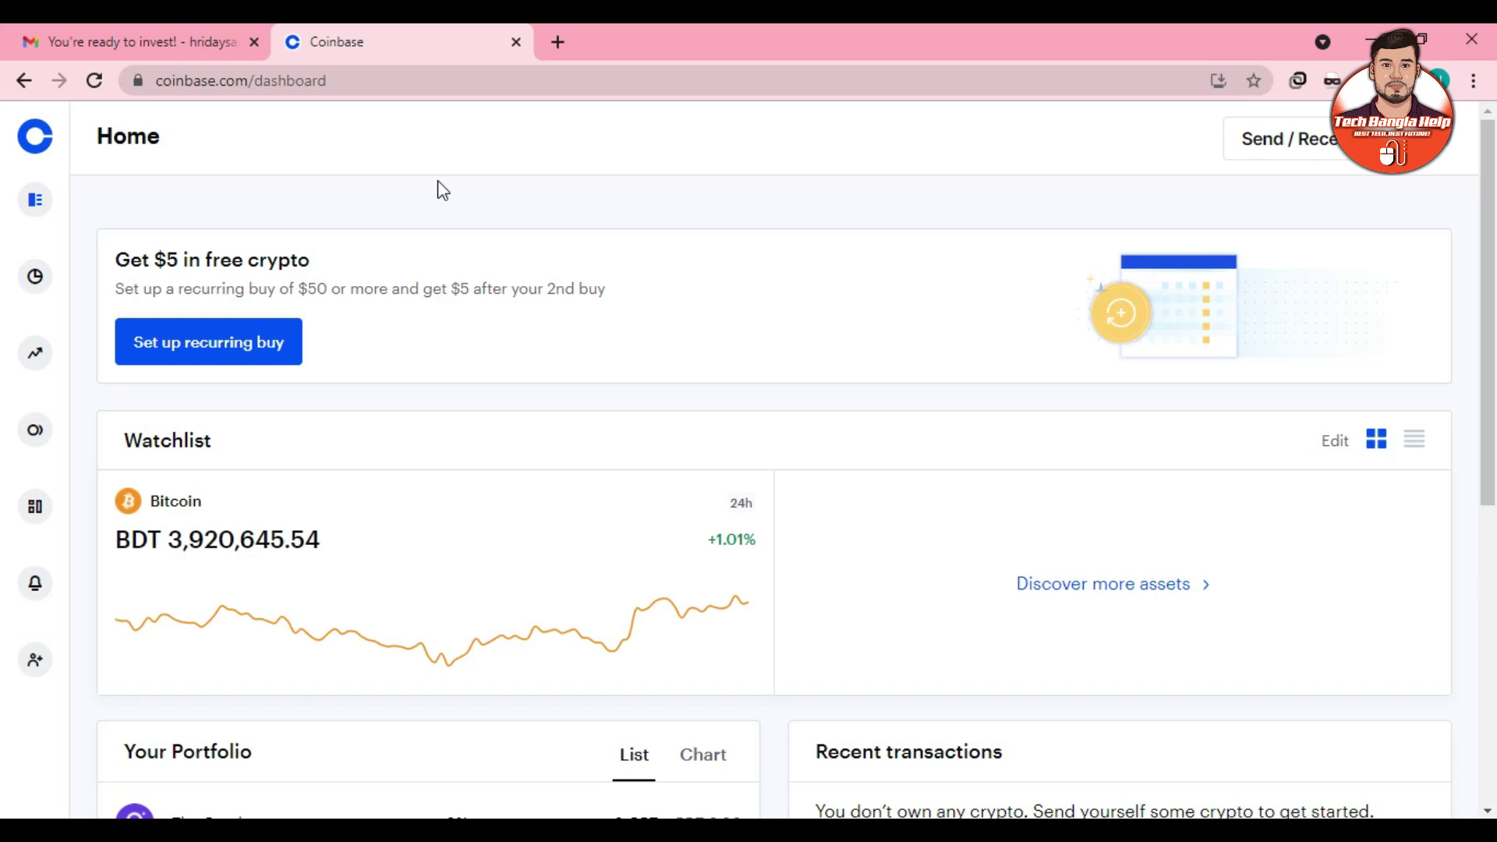
pyautogui.scroll(-2, 451, 404)
pyautogui.scroll(2, 786, 411)
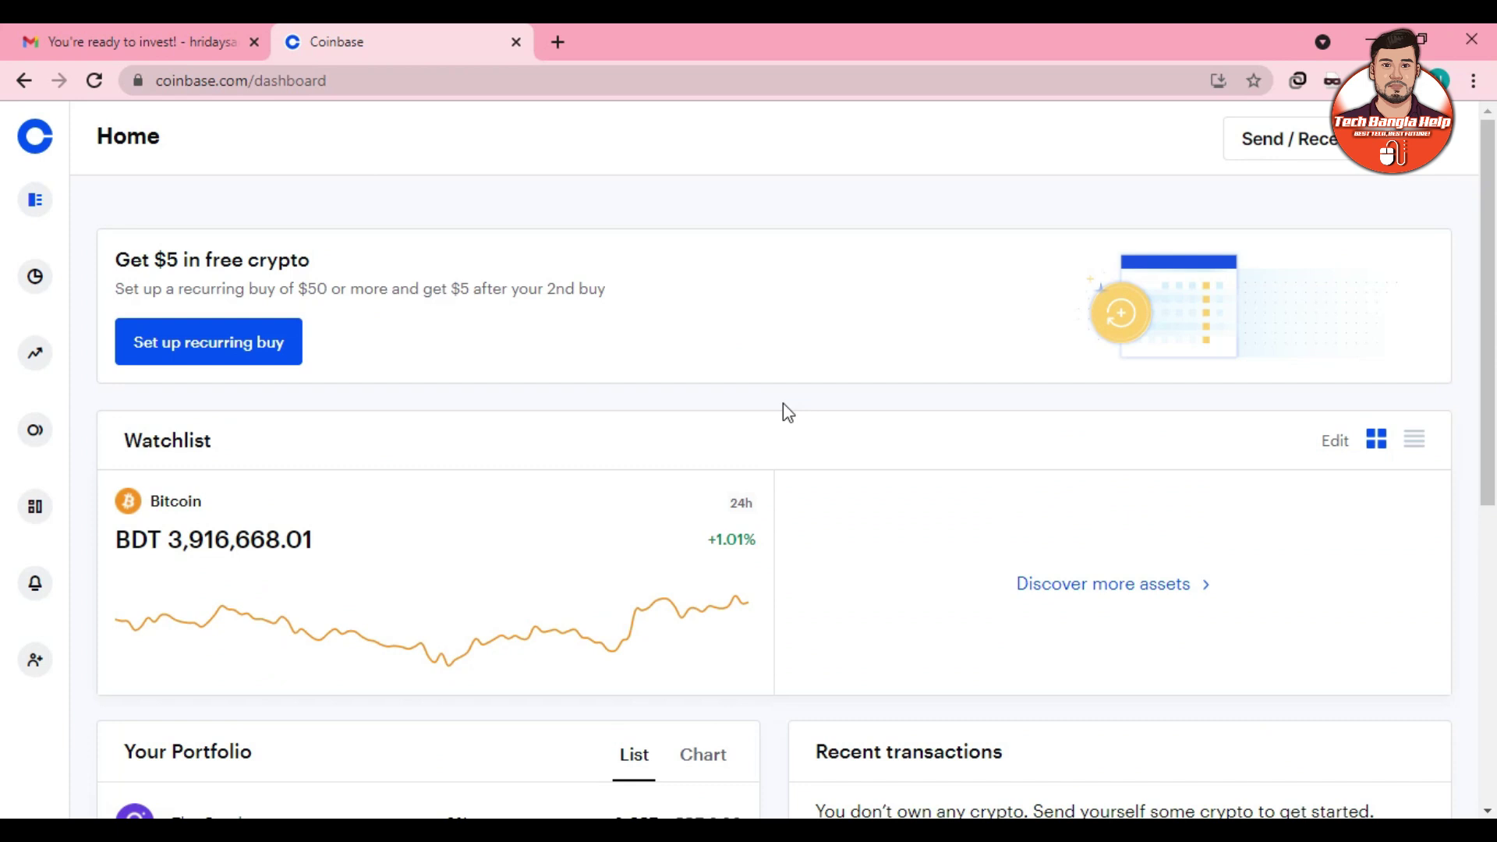